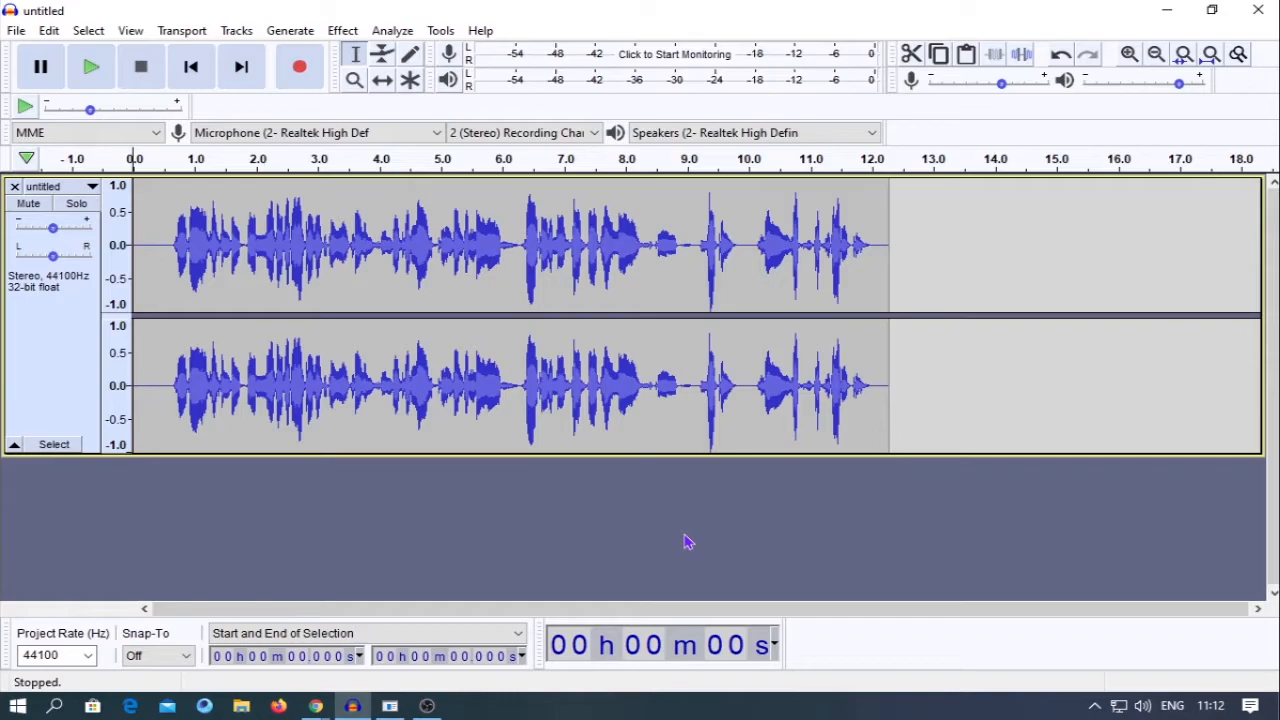
- Select the quiet section before the speech, from about 0.08 to 0.54 s, and capture it as the Noise Reduction profile
key("space")
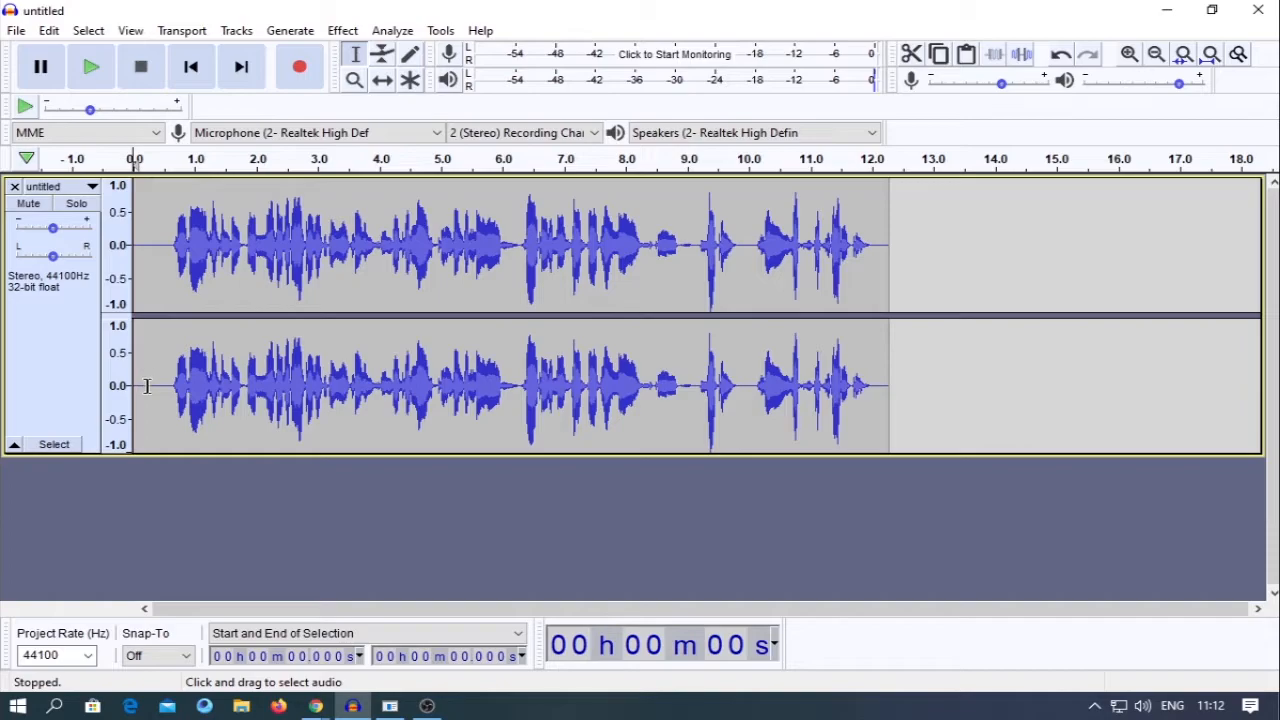
left_click_drag(166, 388, 140, 400)
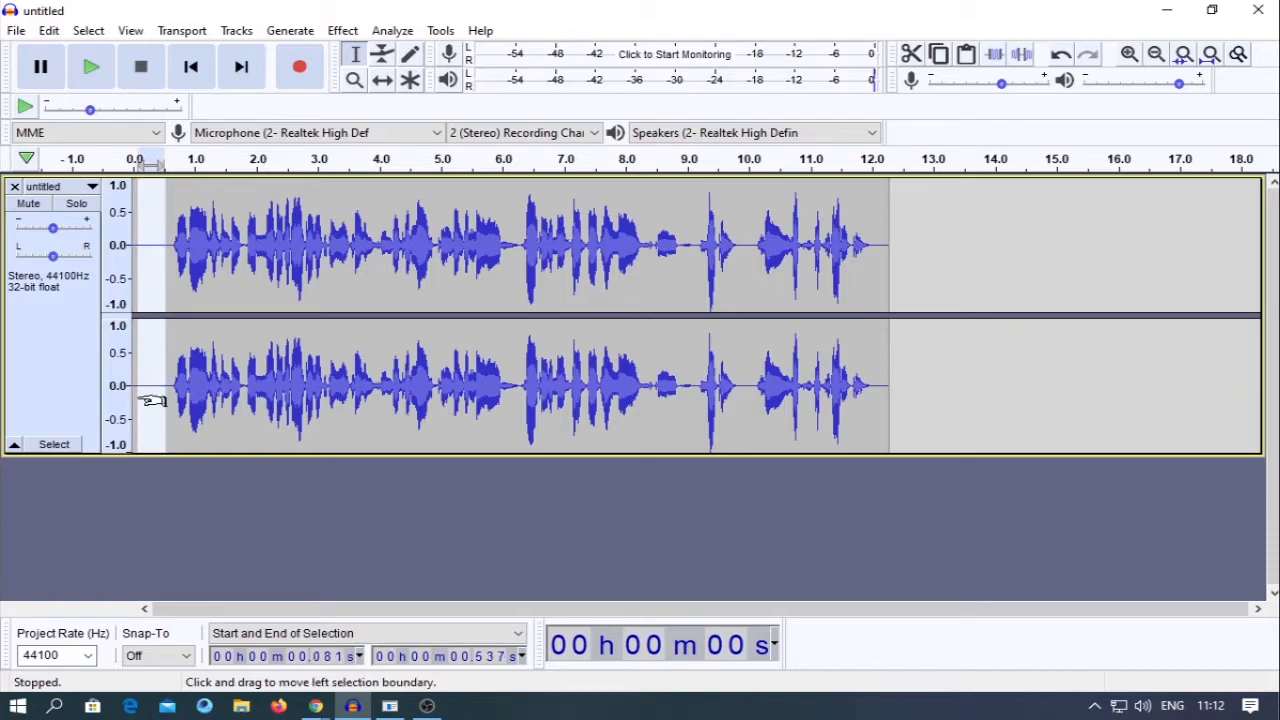
left_click(290, 31)
mouse_move(342, 31)
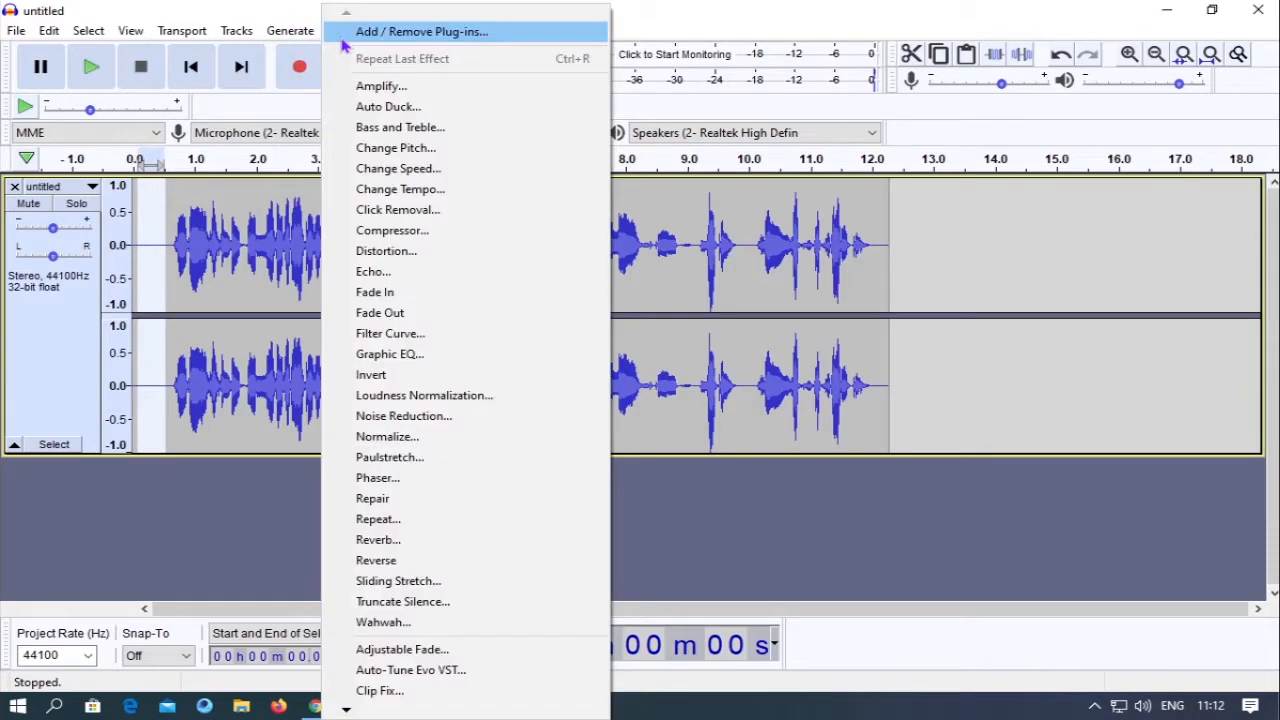
left_click(388, 416)
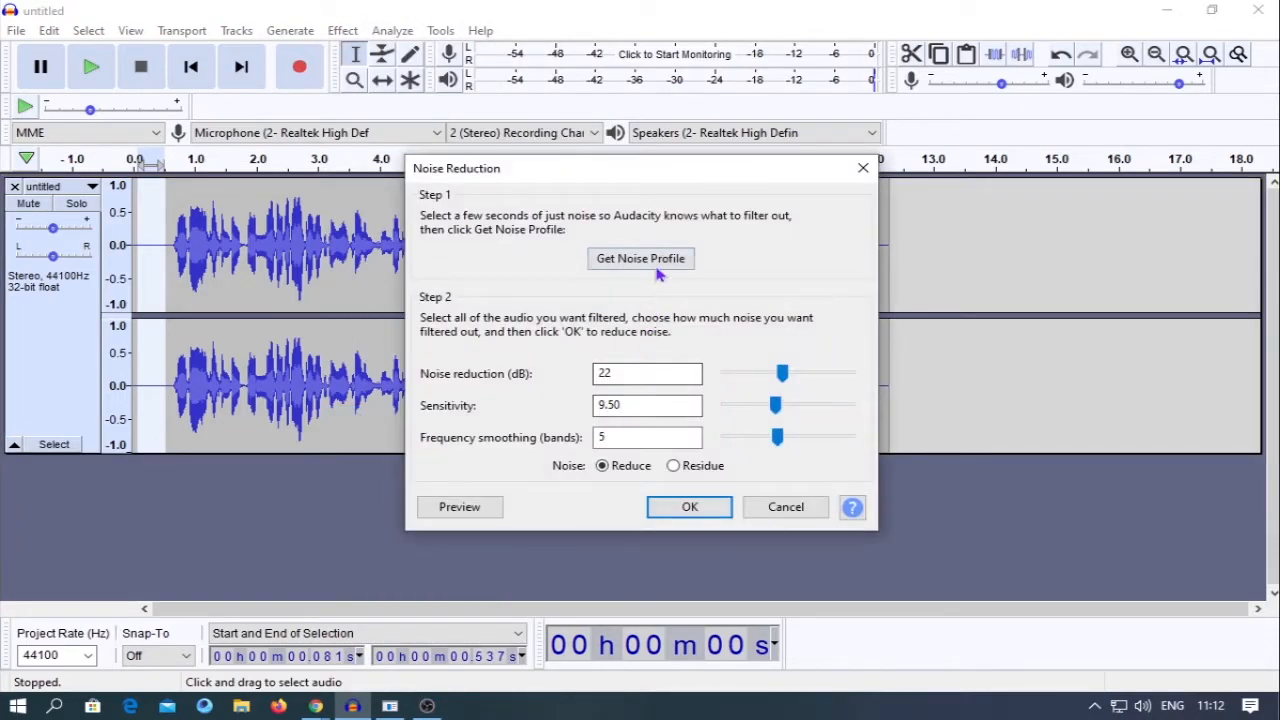
left_click(665, 259)
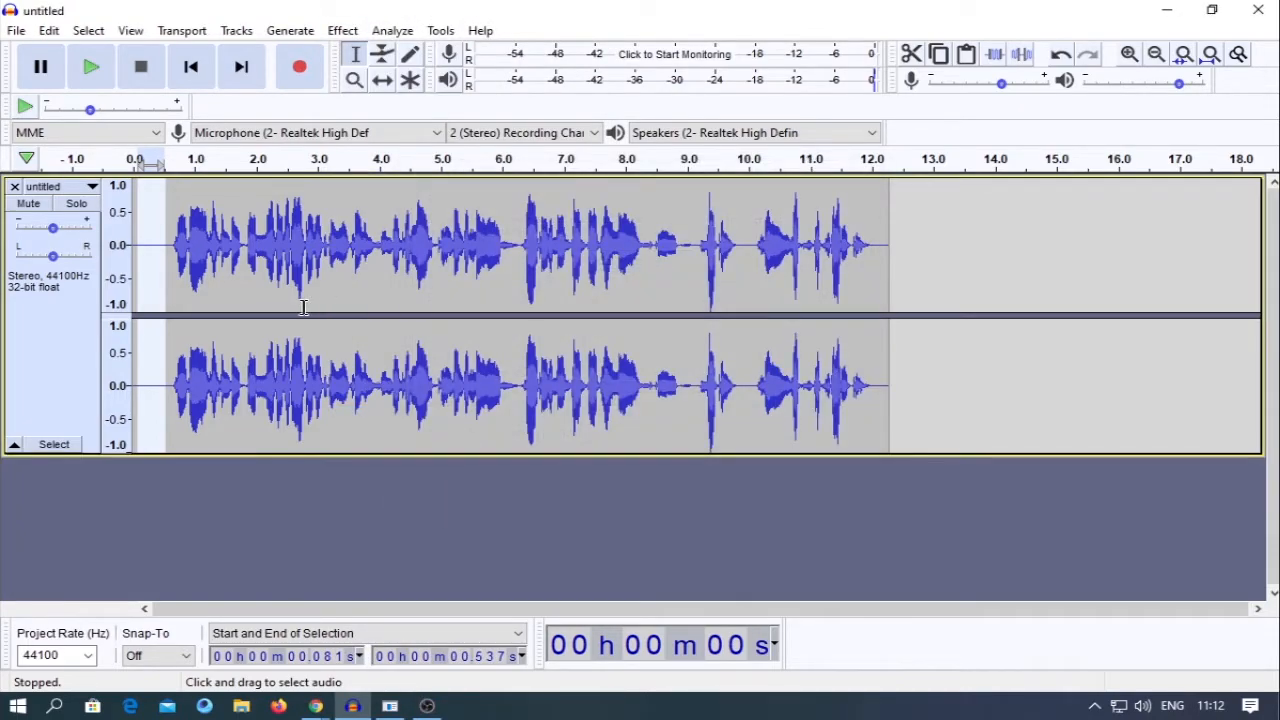
left_click(345, 31)
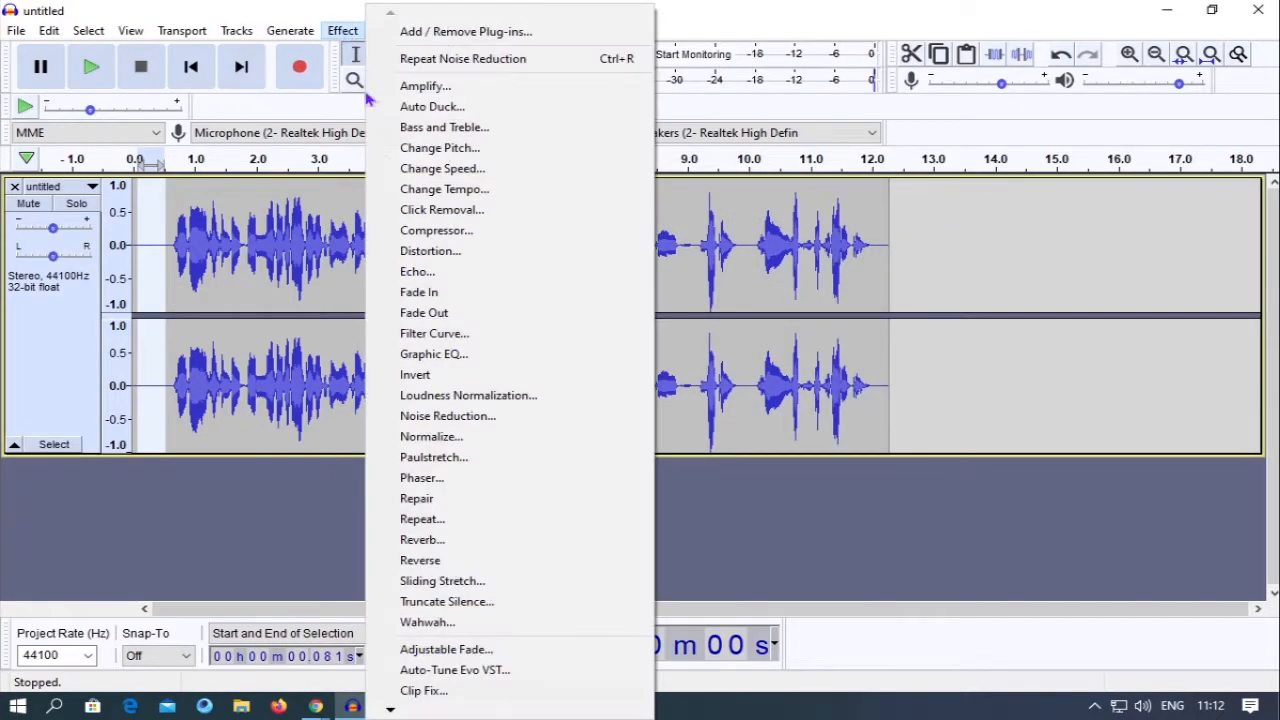
left_click(458, 416)
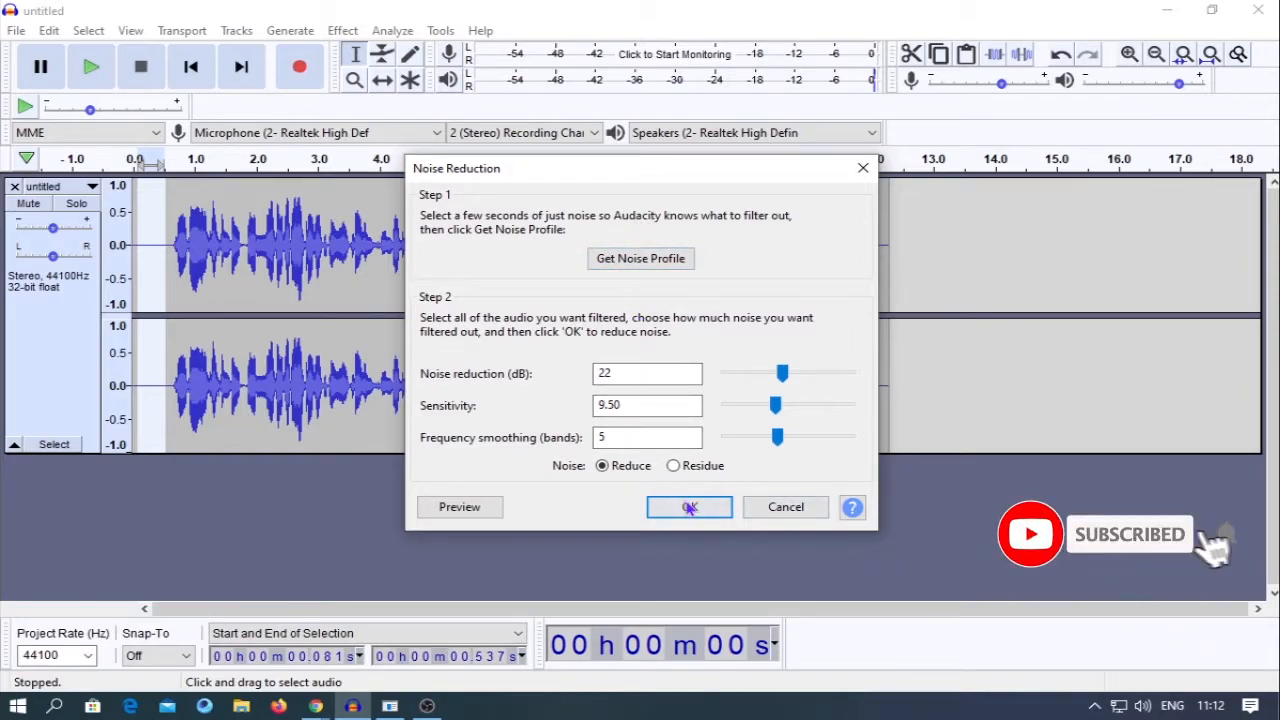
left_click(641, 260)
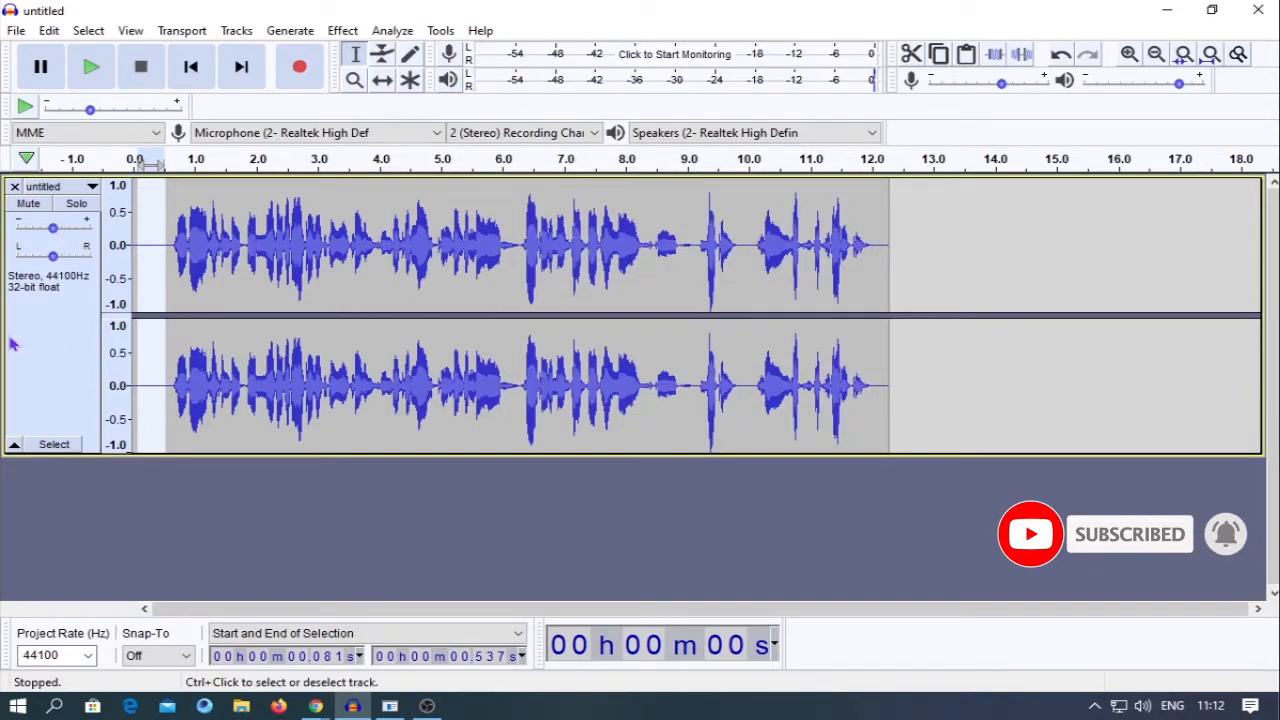
- Select the whole track and preview Noise Reduction with its existing settings, closing the effect without applying it
left_click(48, 334)
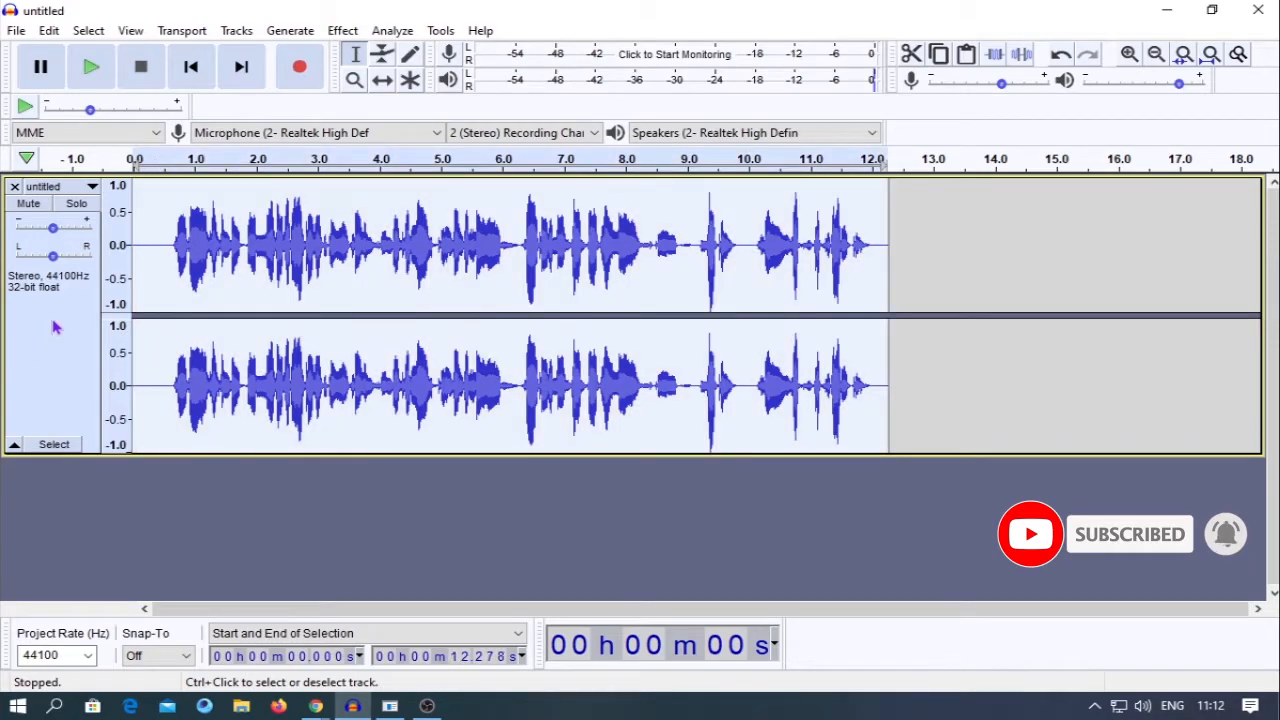
left_click(343, 30)
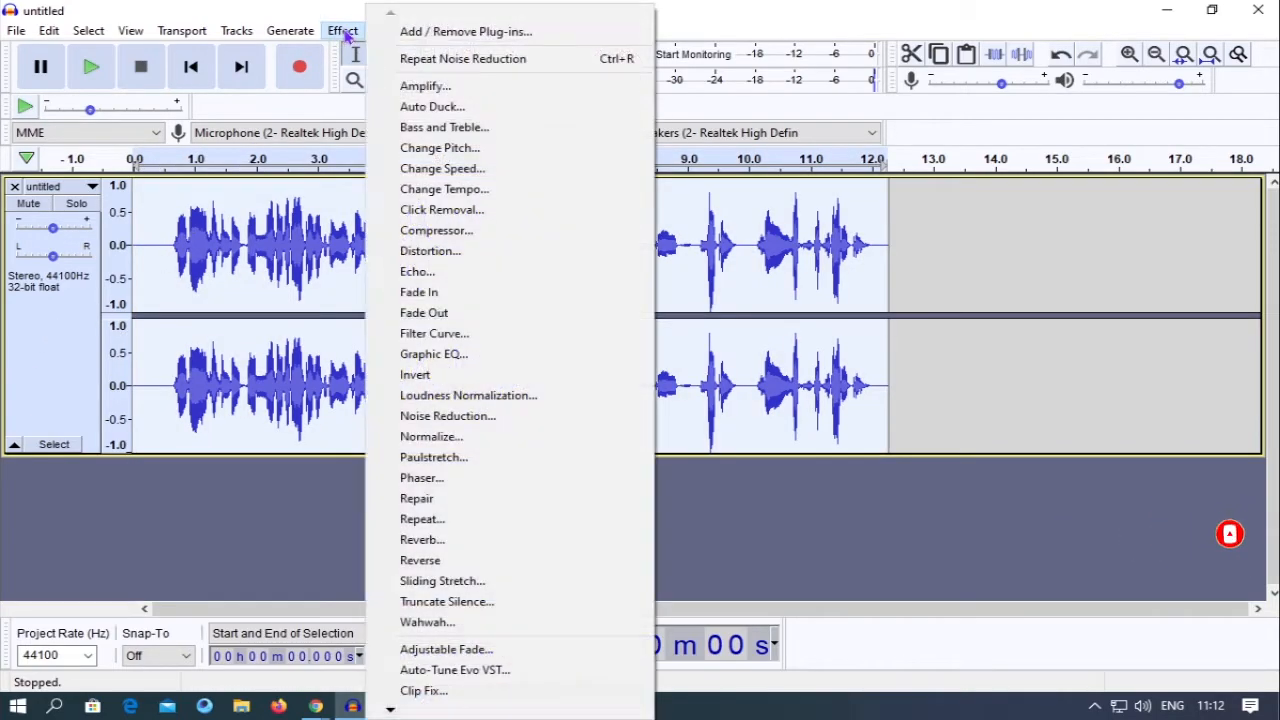
left_click(458, 418)
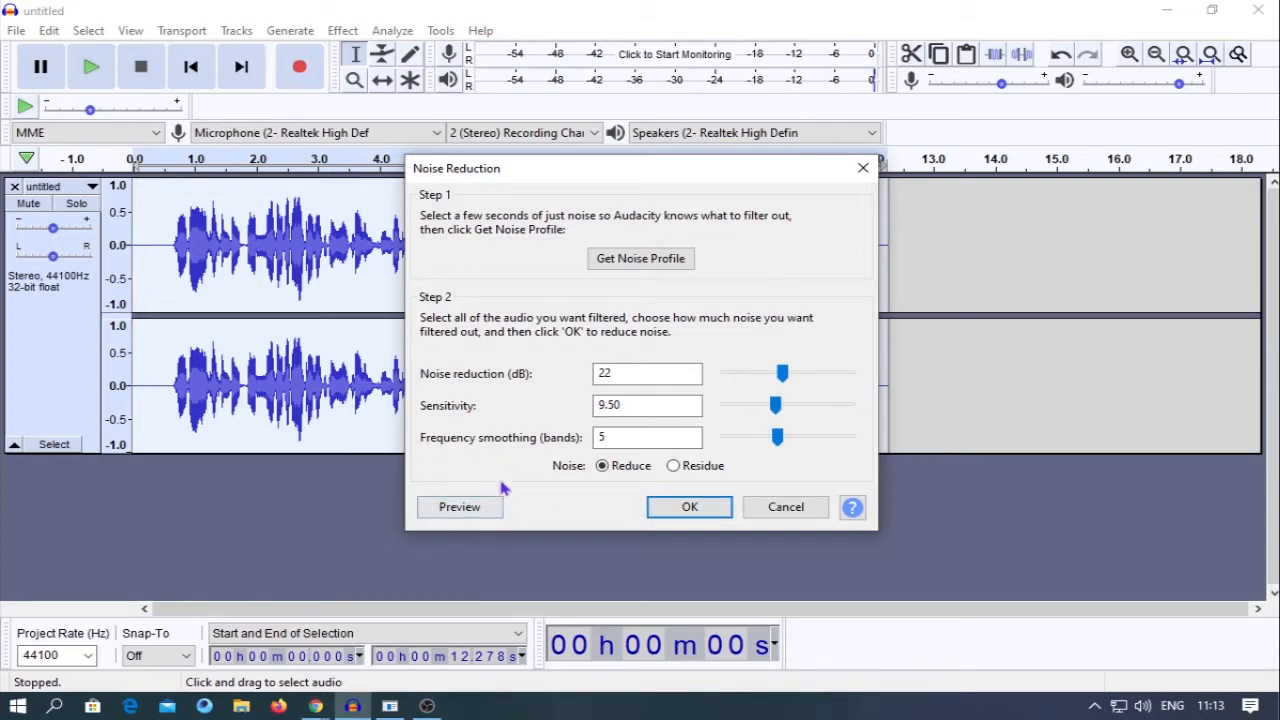
left_click(455, 508)
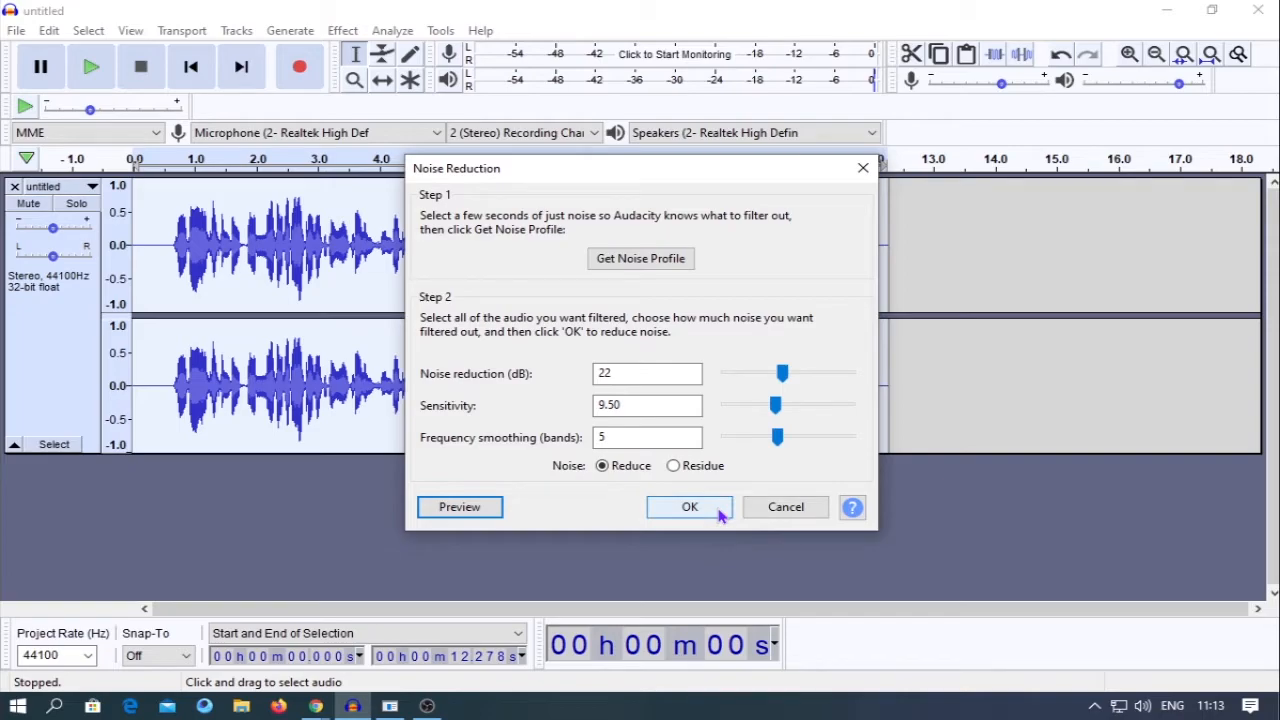
left_click(778, 507)
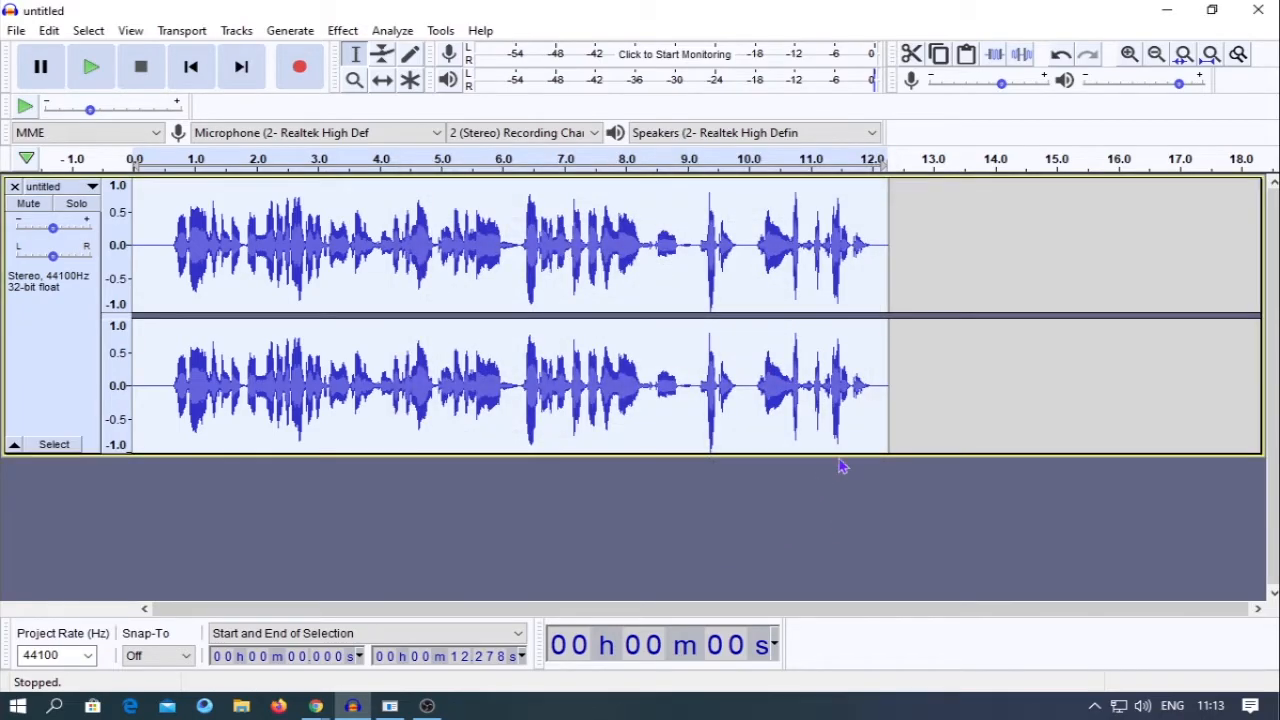
- Preview and apply the Compressor to the whole track with its existing settings, and play back the compressed audio
left_click(929, 380)
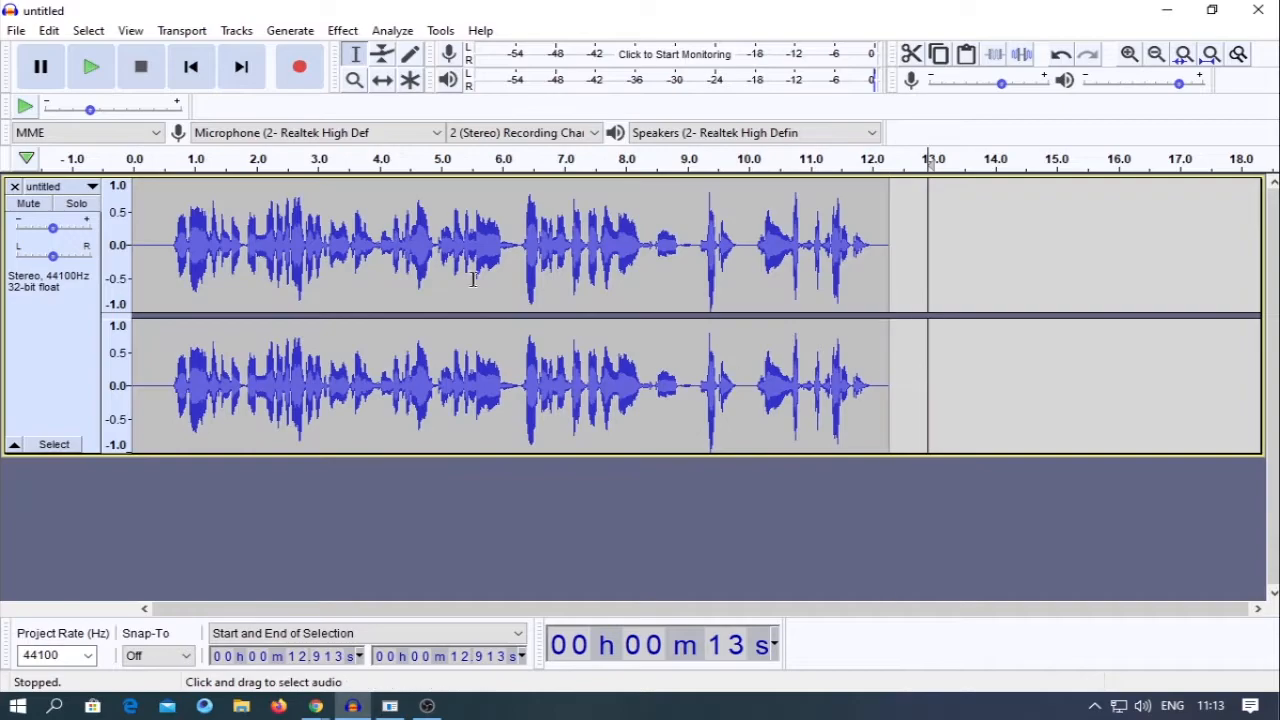
left_click(338, 36)
left_click(29, 368)
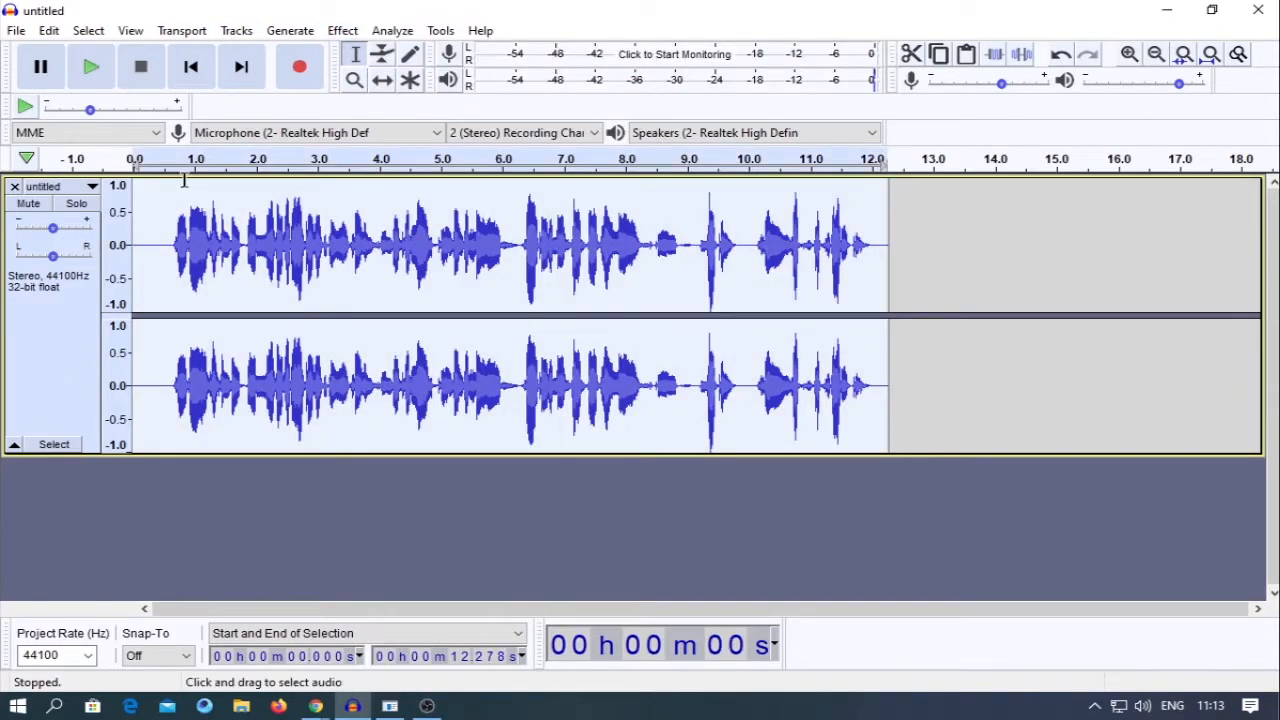
left_click(336, 34)
mouse_move(343, 30)
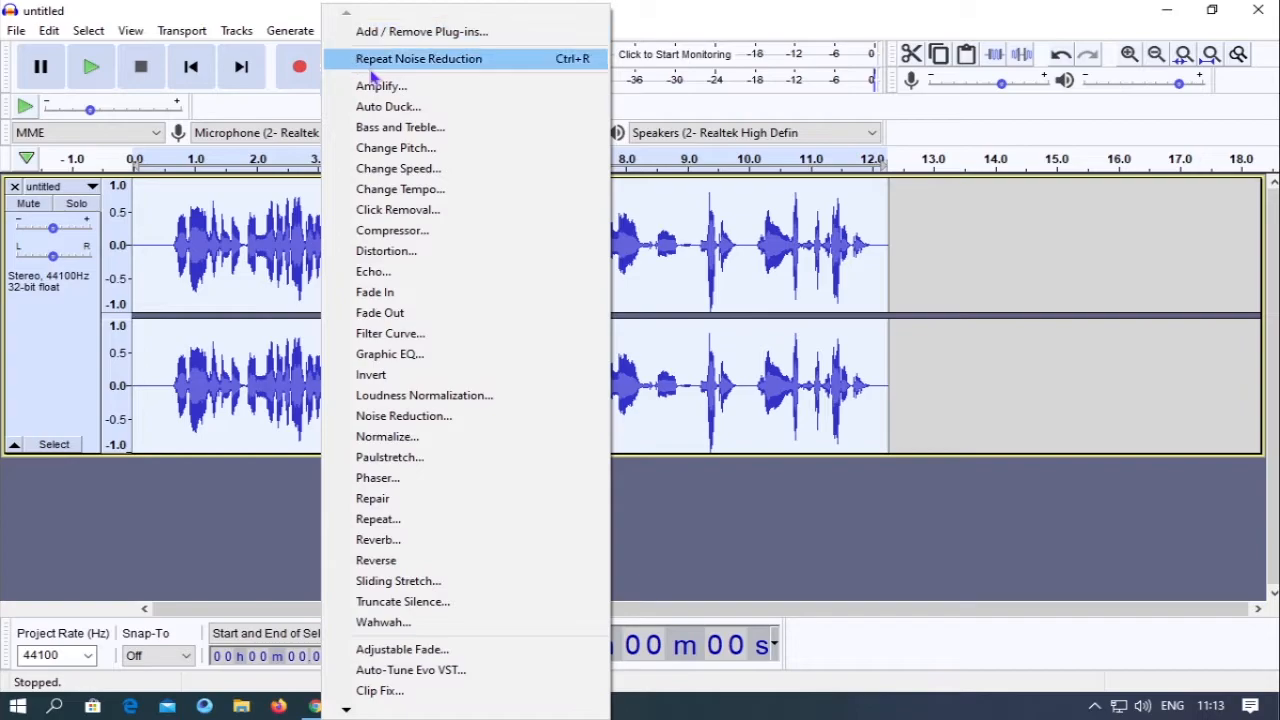
left_click(403, 238)
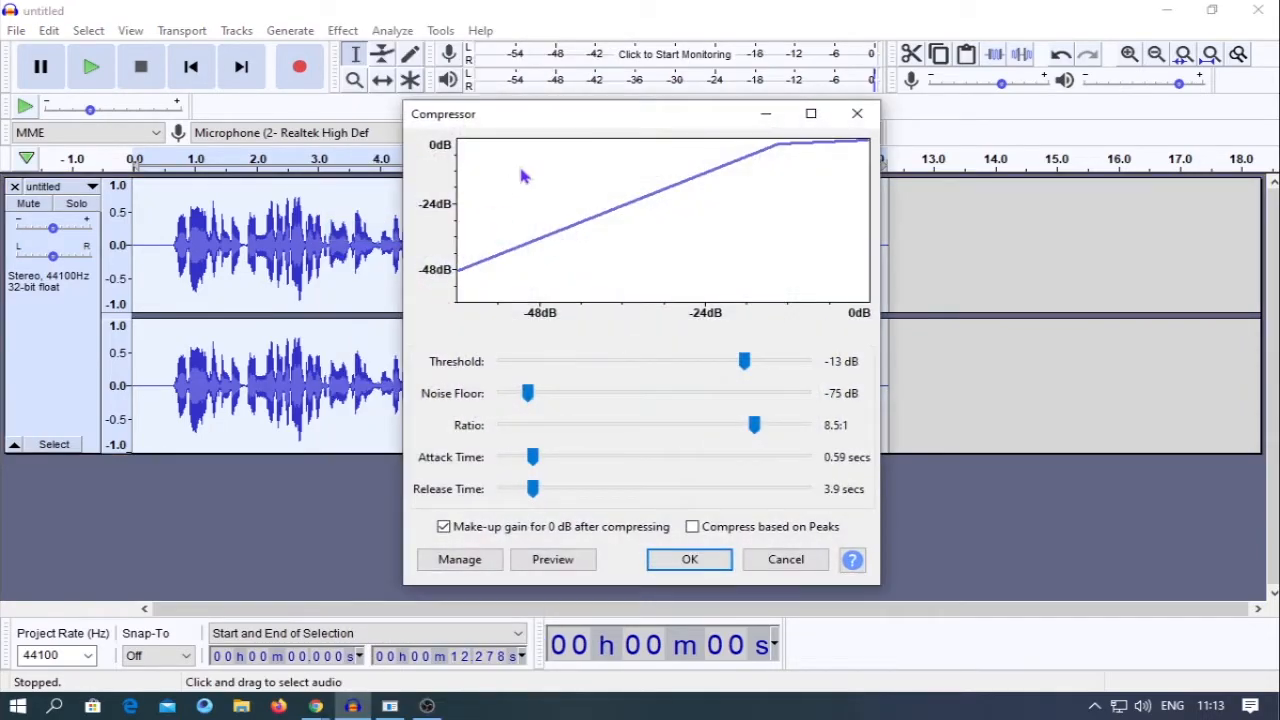
left_click_drag(583, 112, 861, 106)
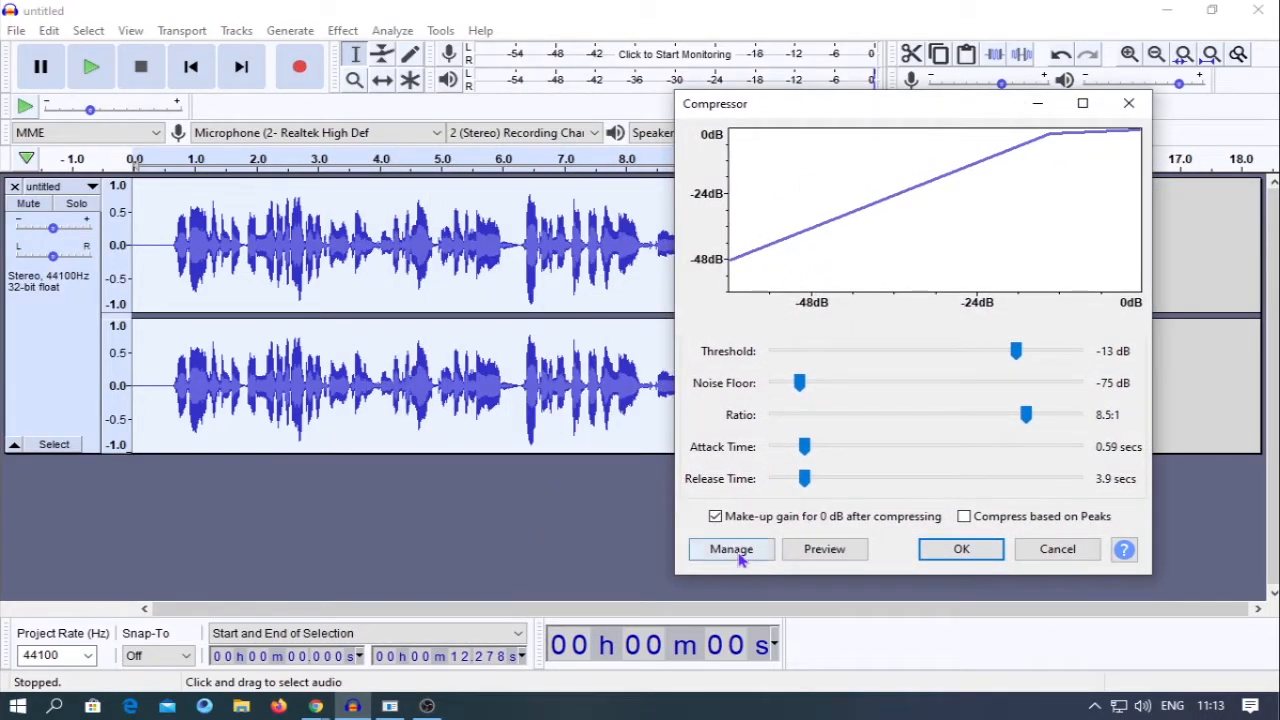
left_click(810, 558)
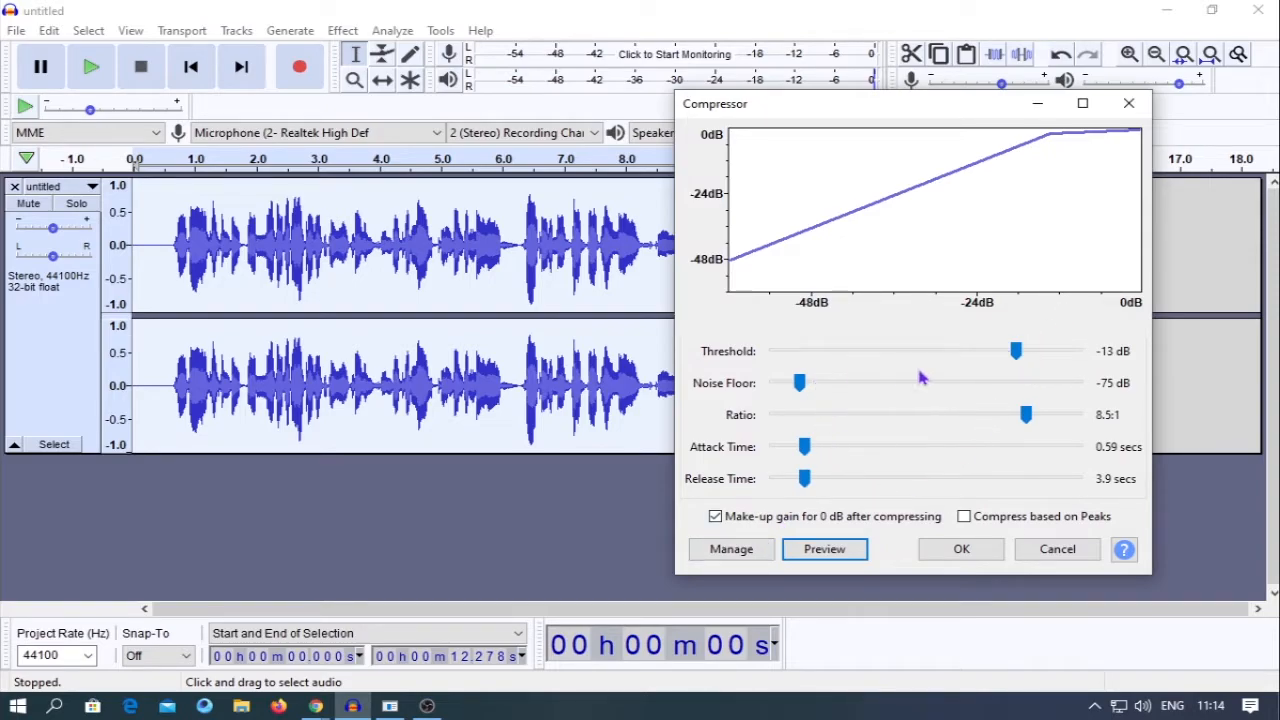
left_click_drag(935, 110, 878, 157)
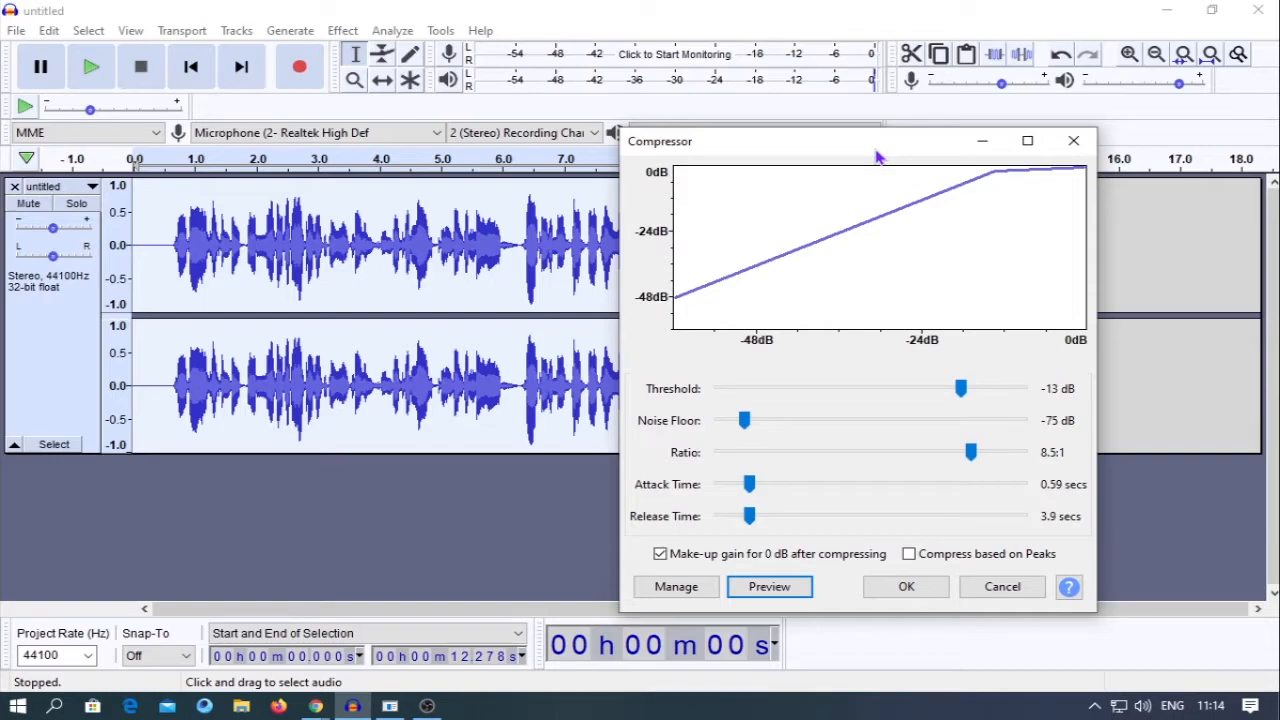
left_click(906, 588)
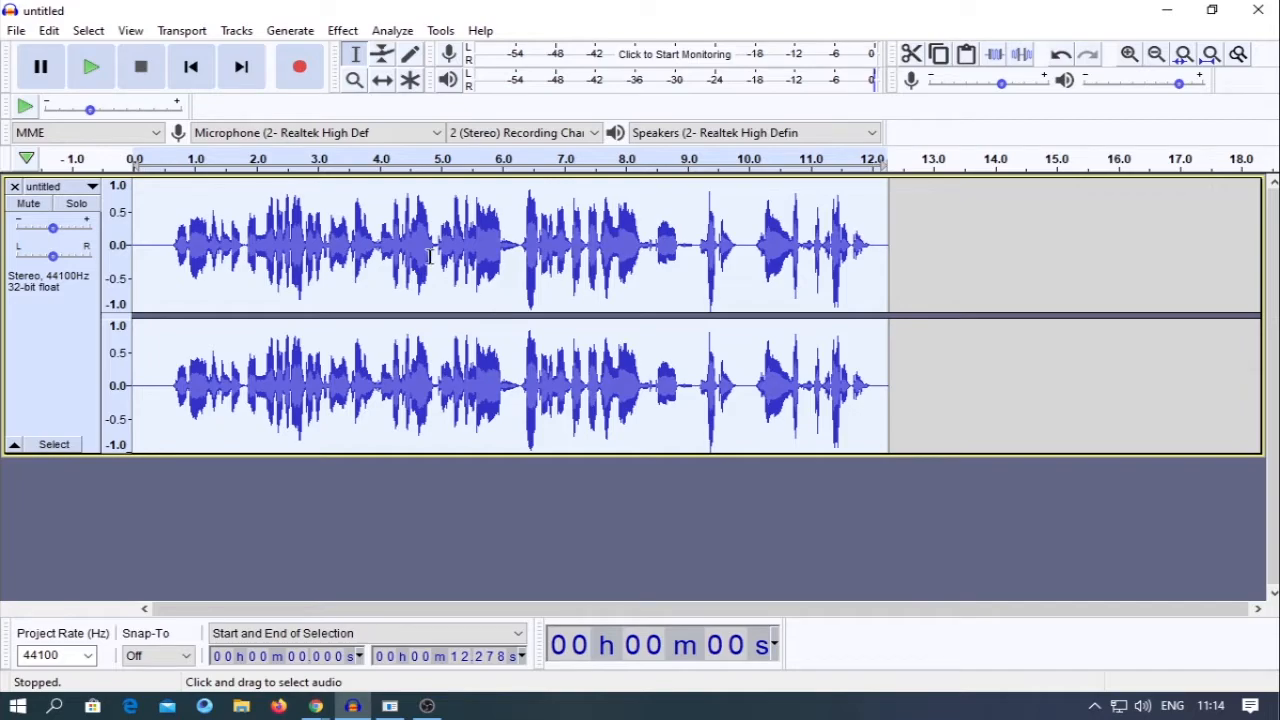
key("space")
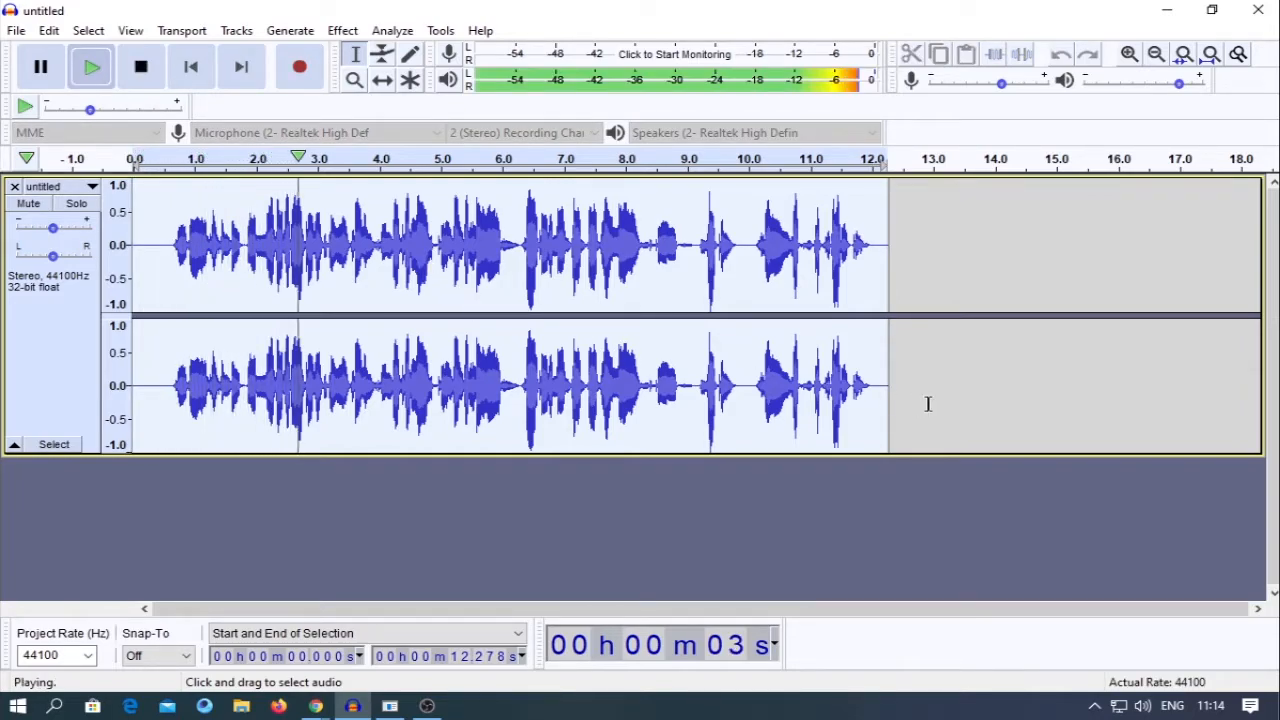
key("space")
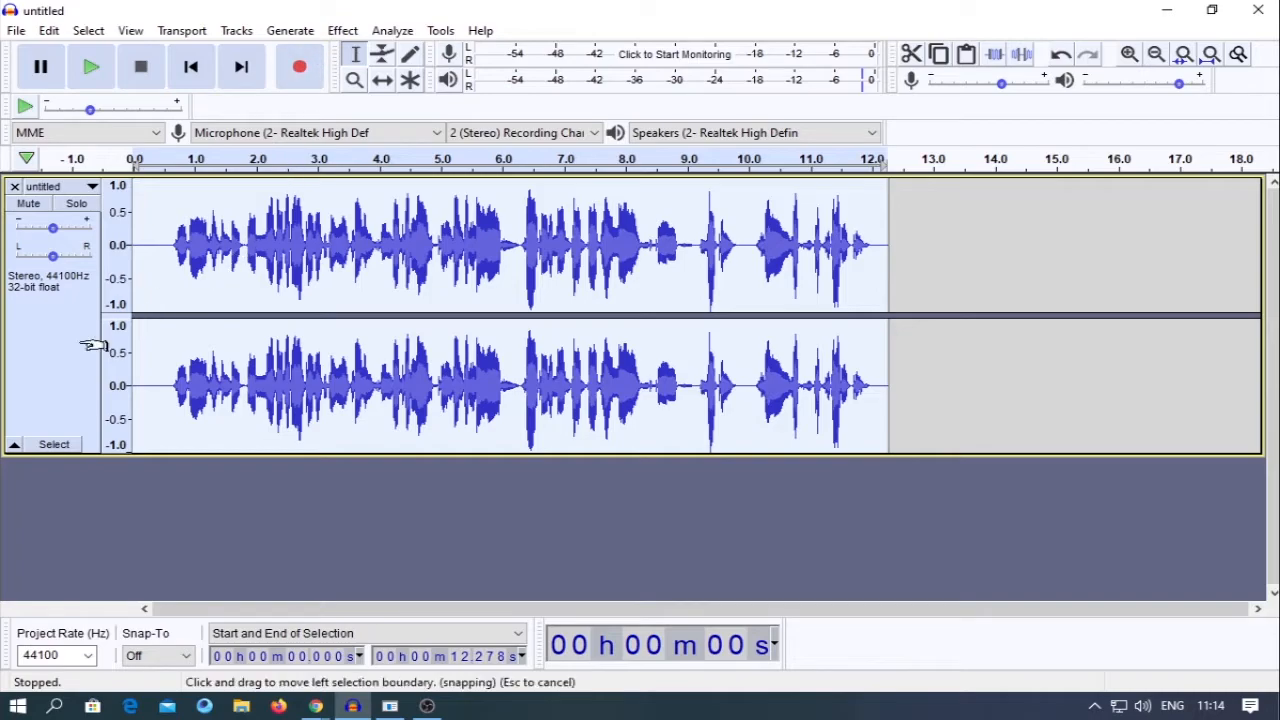
- Select the quiet section from 0 to about 0.6 s of the compressed track and capture a new noise profile from it
left_click_drag(168, 372, 134, 413)
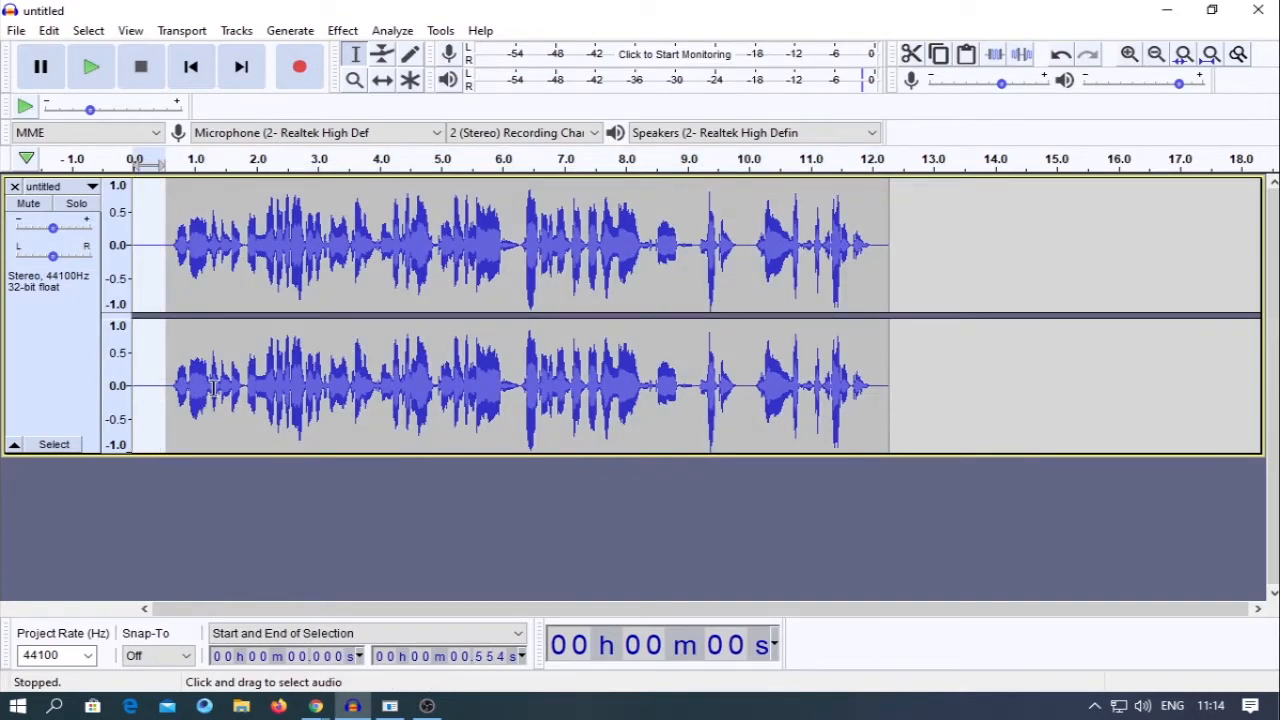
mouse_move(171, 388)
left_mouse_down()
mouse_move(133, 400)
mouse_move(148, 380)
left_mouse_up()
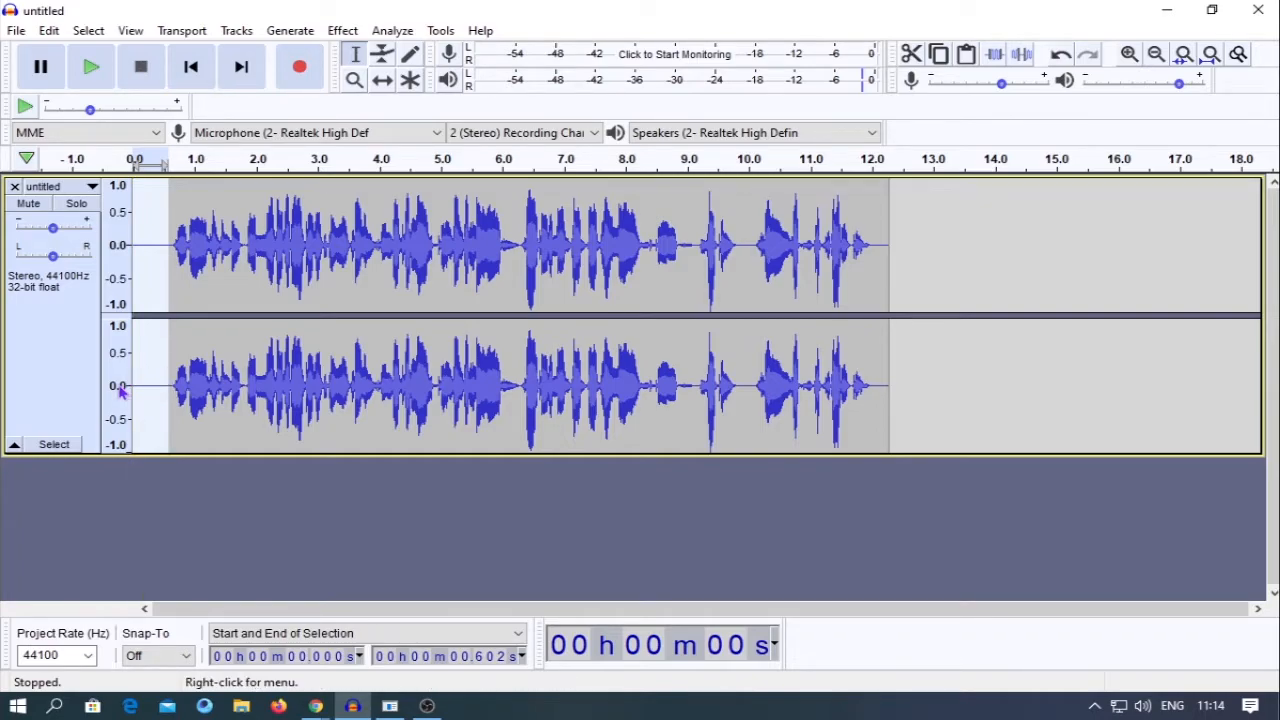
left_click(342, 31)
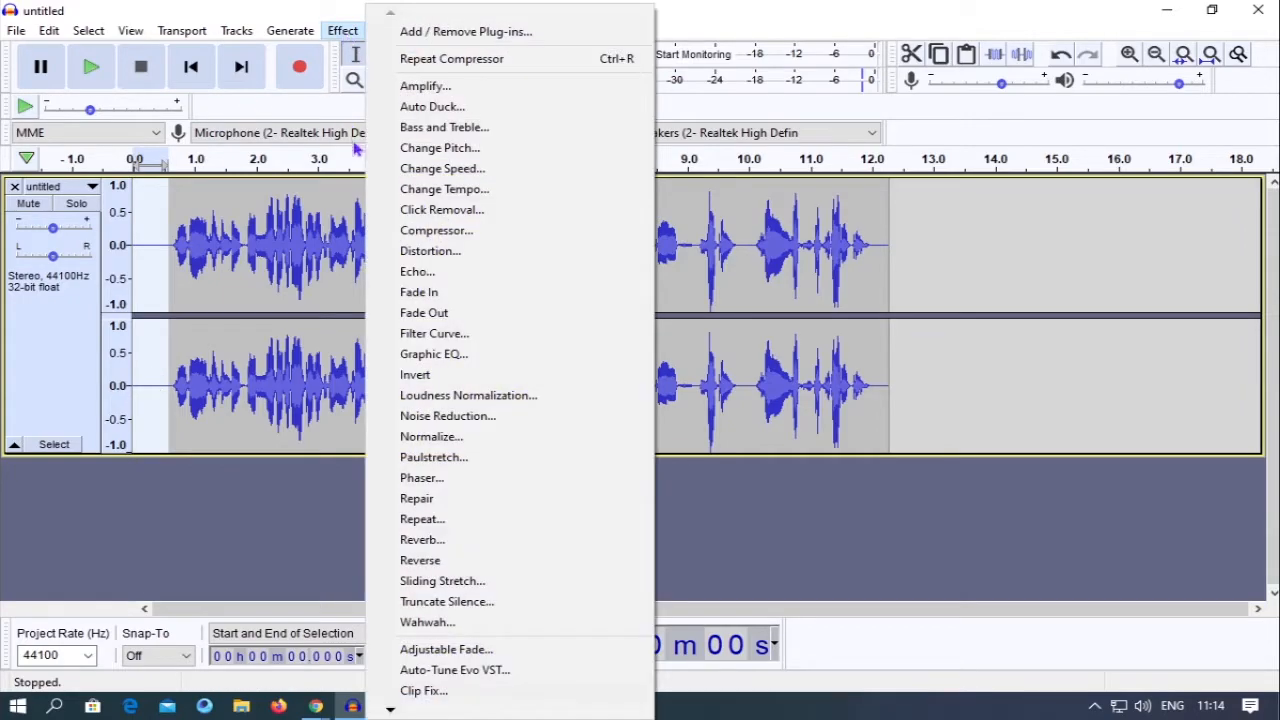
left_click(445, 416)
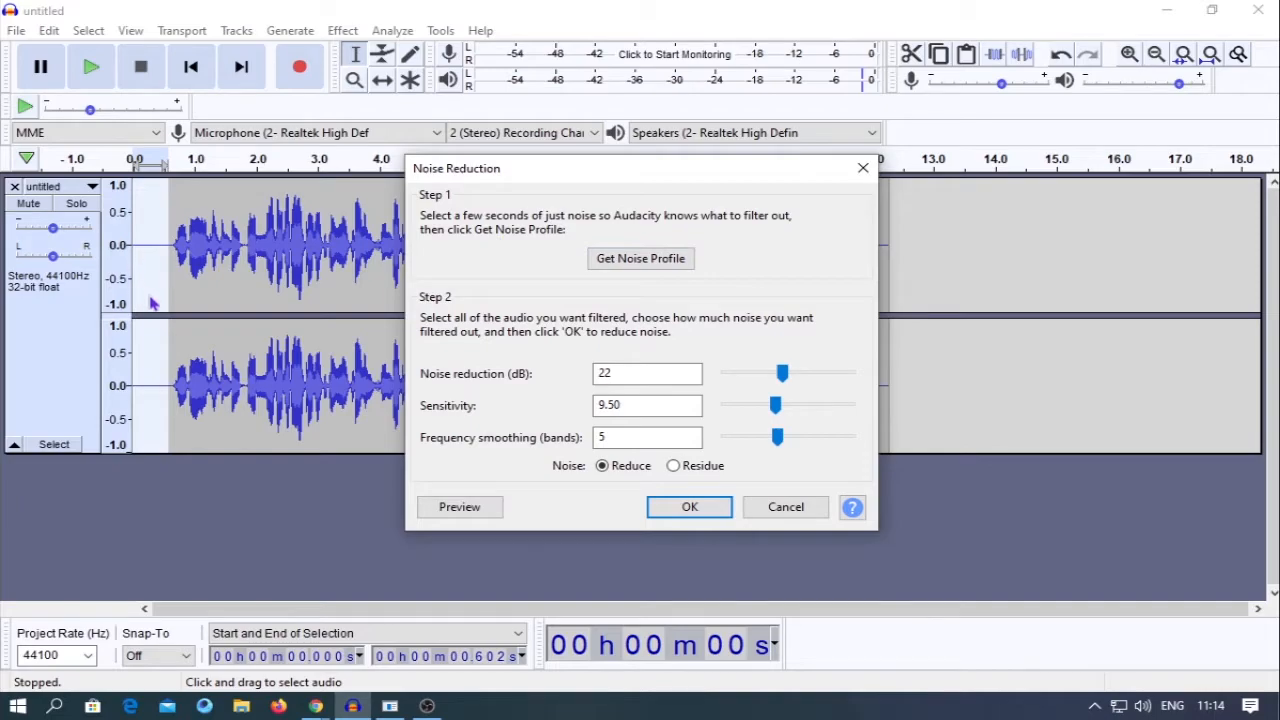
left_click(636, 262)
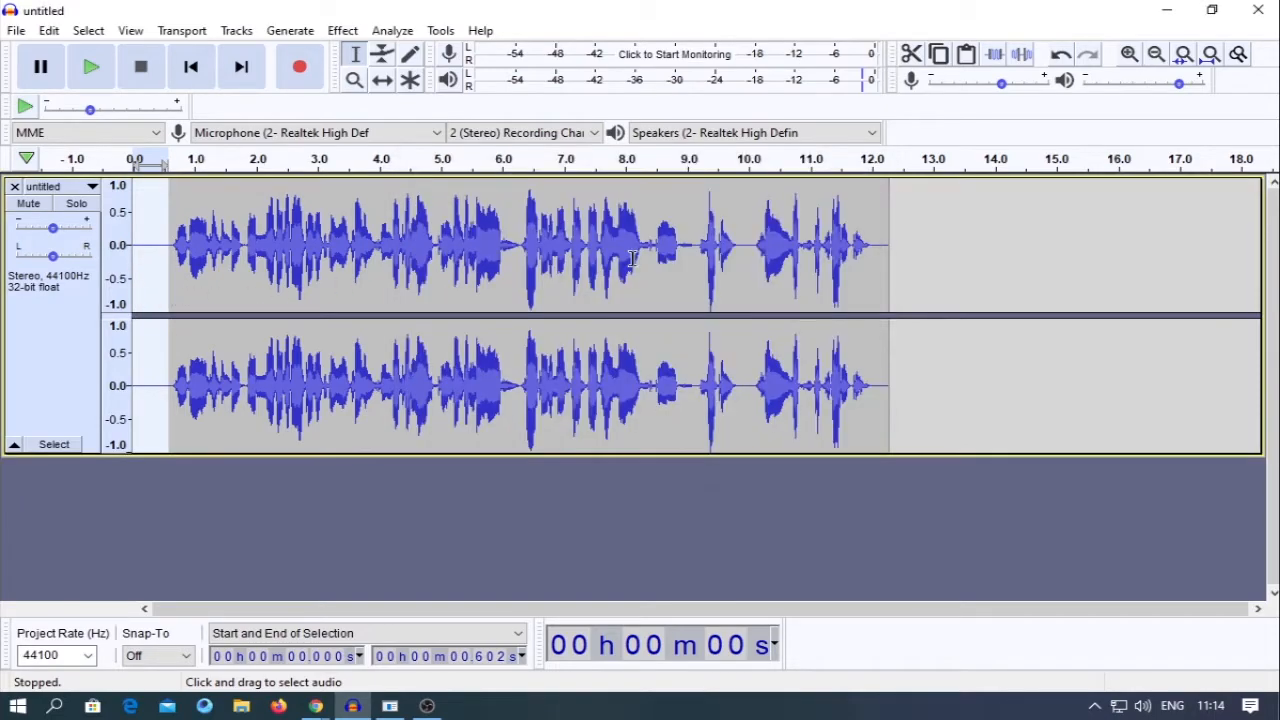
- Apply Noise Reduction to the whole track with its existing settings and play back the cleaned audio
left_click(66, 354)
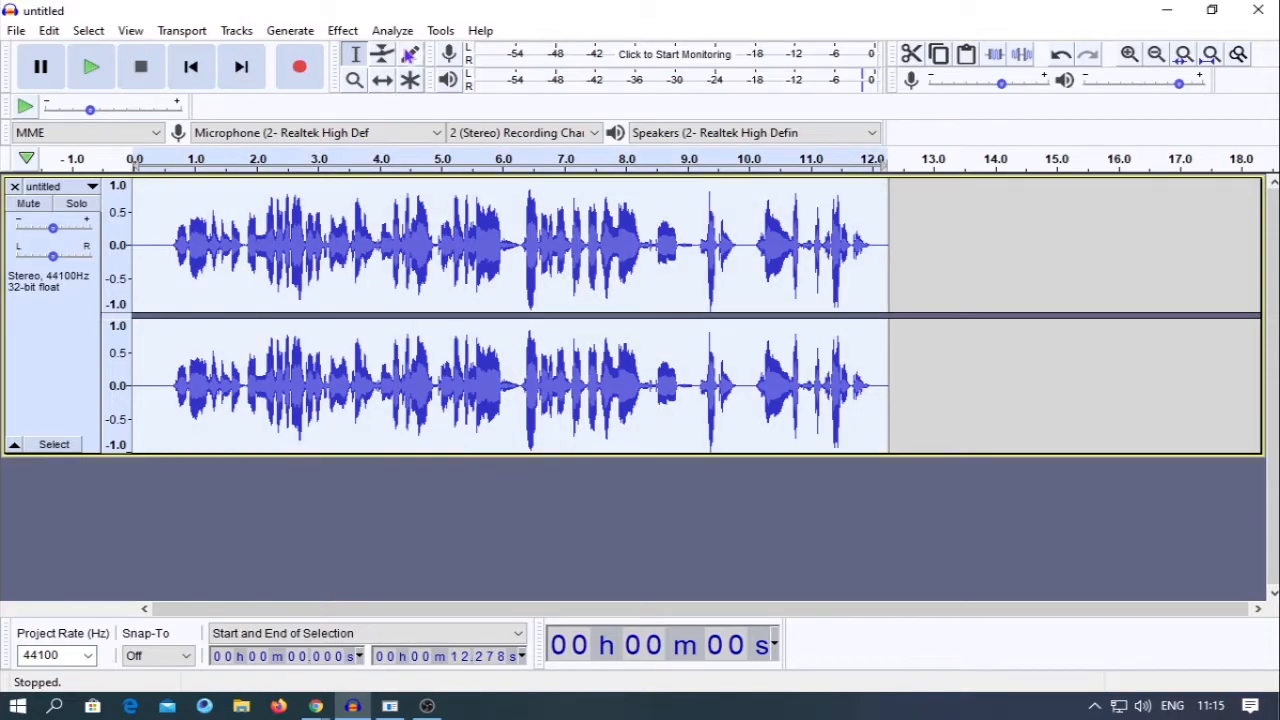
left_click(342, 30)
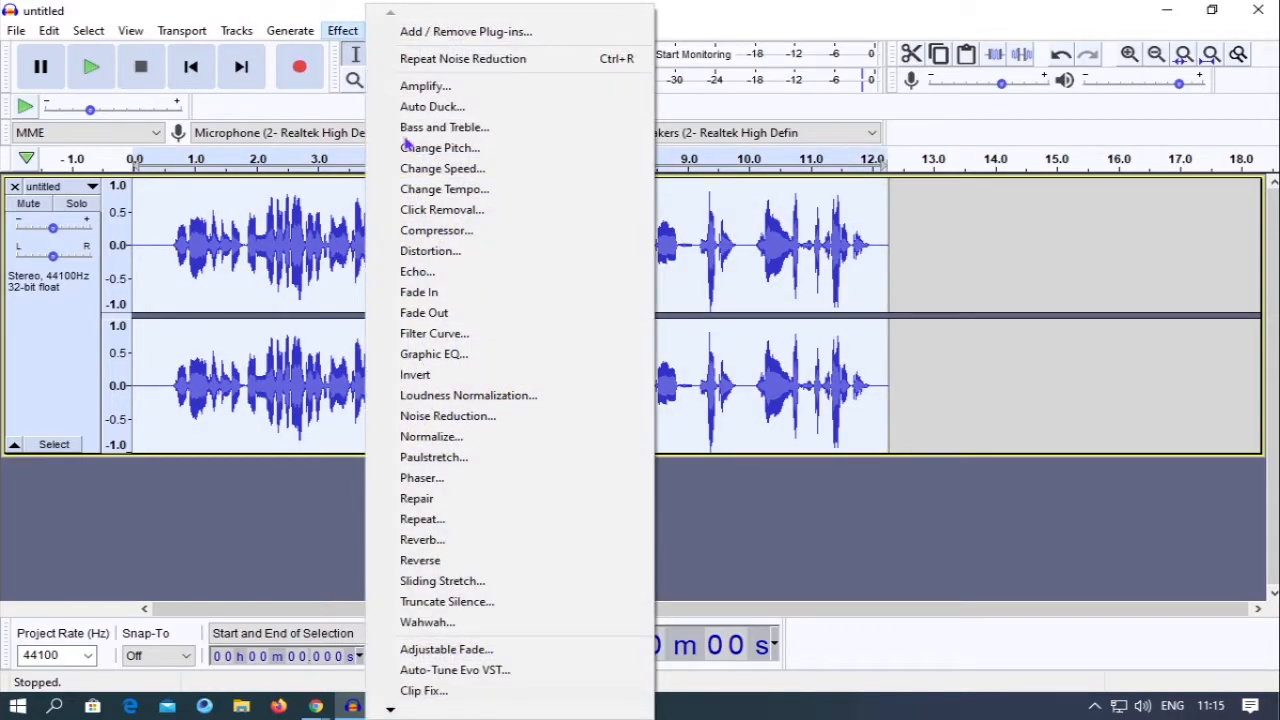
left_click(450, 416)
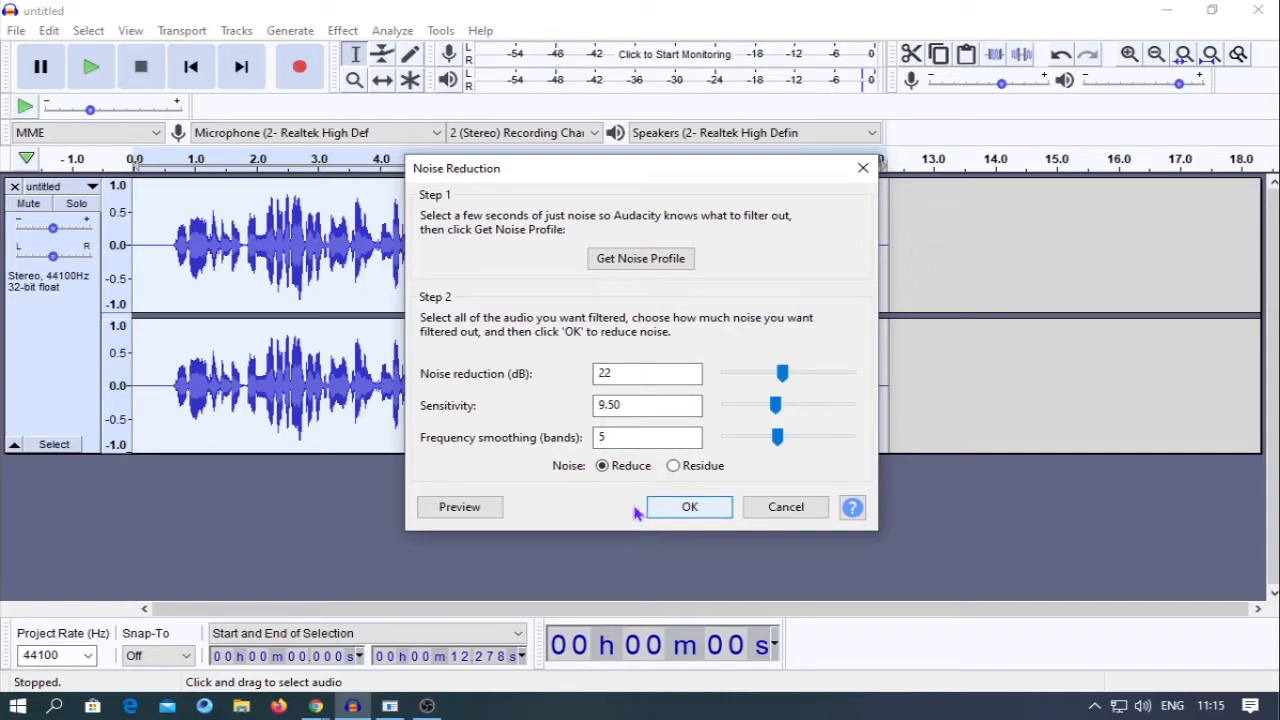
left_click(680, 507)
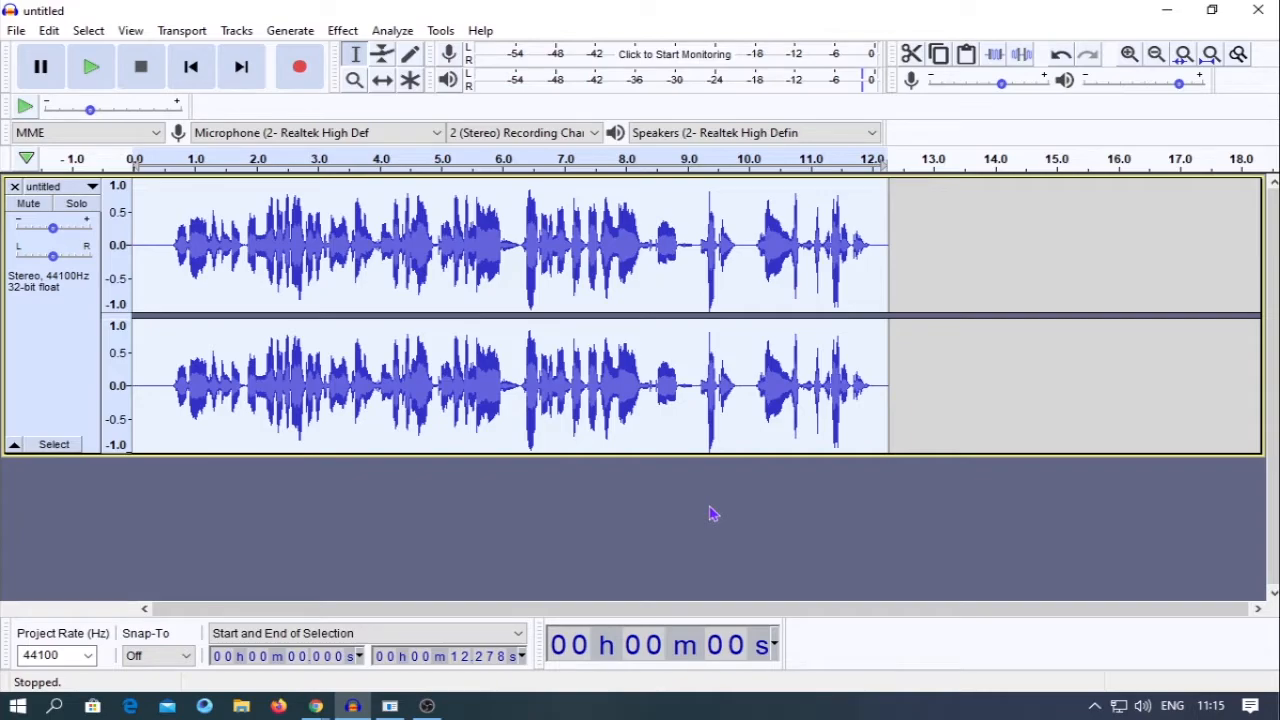
key("space")
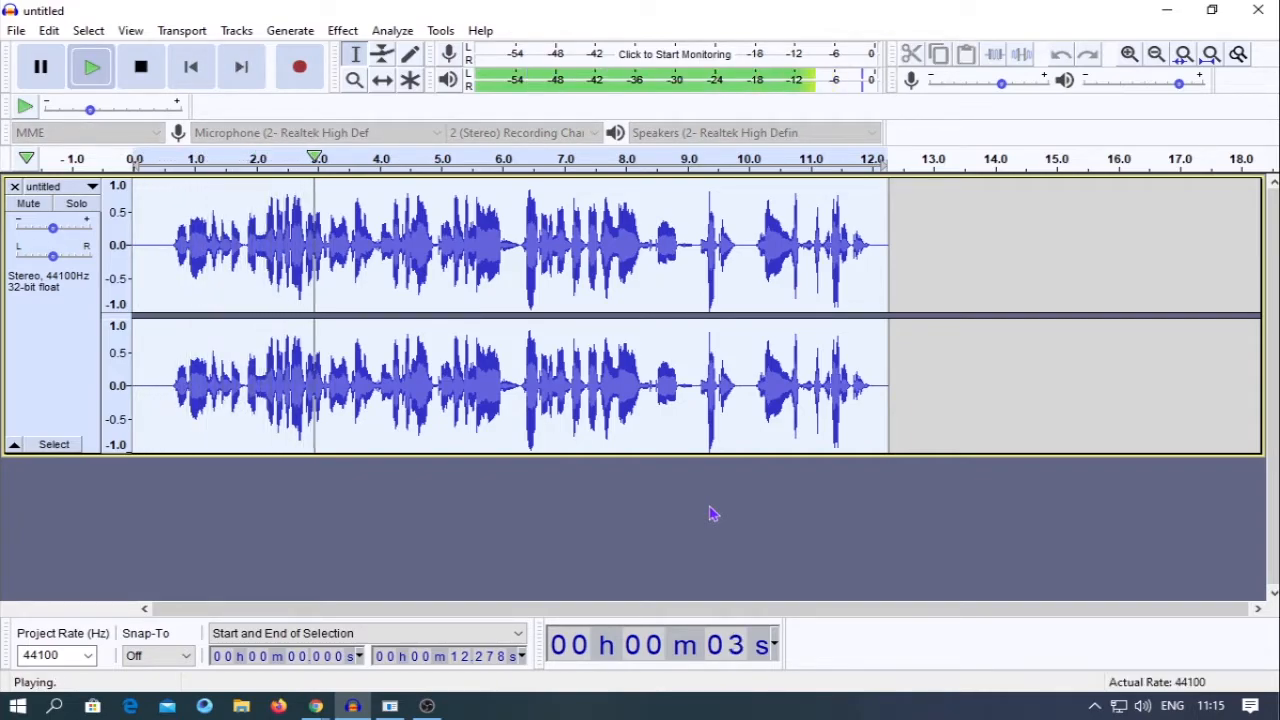
key("space")
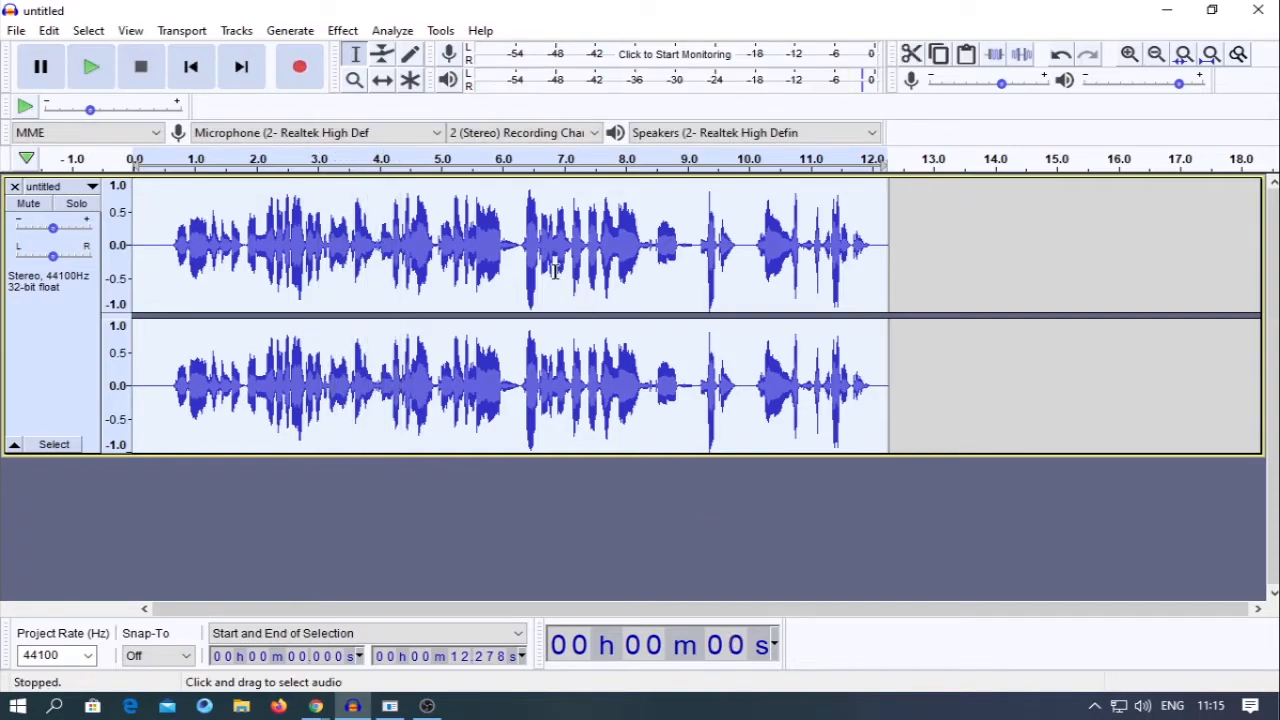
- Highlight the tall waveform peaks near 6.4, 9.4 and 10.8 s one after another to examine them
left_click(514, 240)
left_click_drag(522, 238, 540, 233)
mouse_move(699, 241)
left_mouse_down()
mouse_move(736, 245)
mouse_move(717, 249)
left_mouse_up()
mouse_move(829, 265)
left_mouse_down()
mouse_move(843, 265)
mouse_move(792, 265)
mouse_move(804, 265)
left_mouse_up()
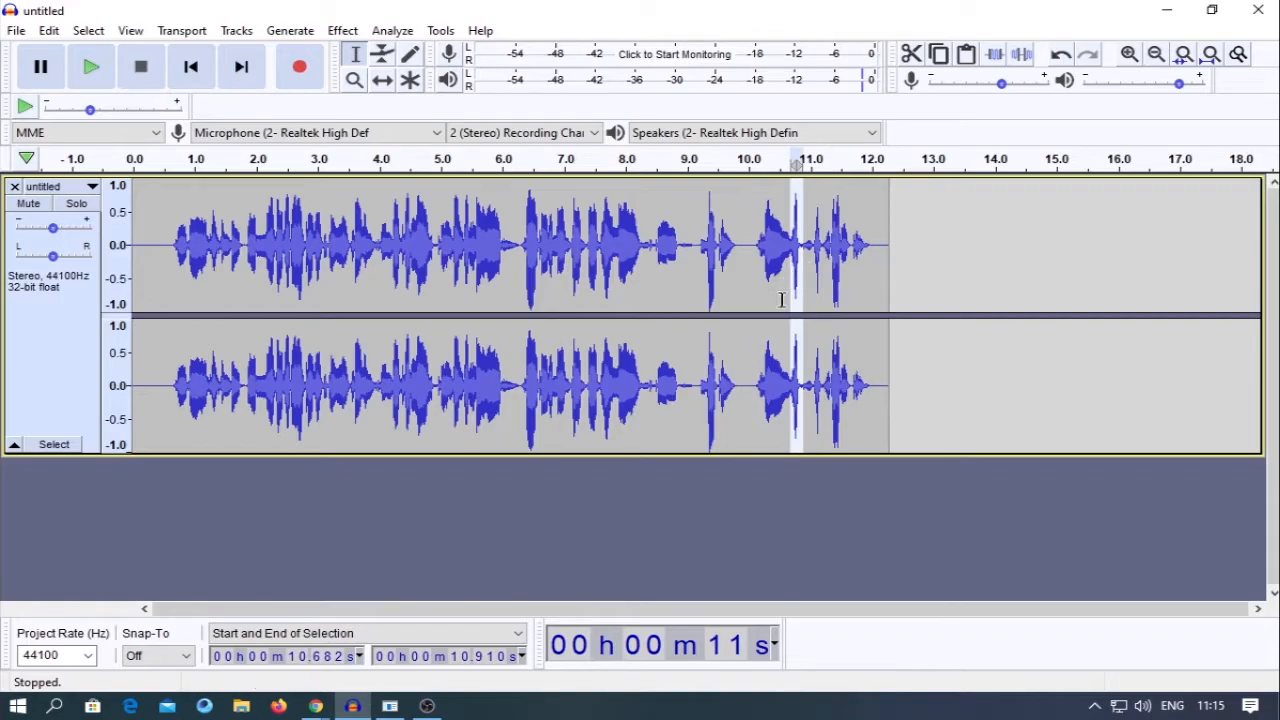
- Play the track from about 6.2 s through the loud peaks to watch the playback level meter, and stop playback
left_click(905, 480)
left_click(510, 278)
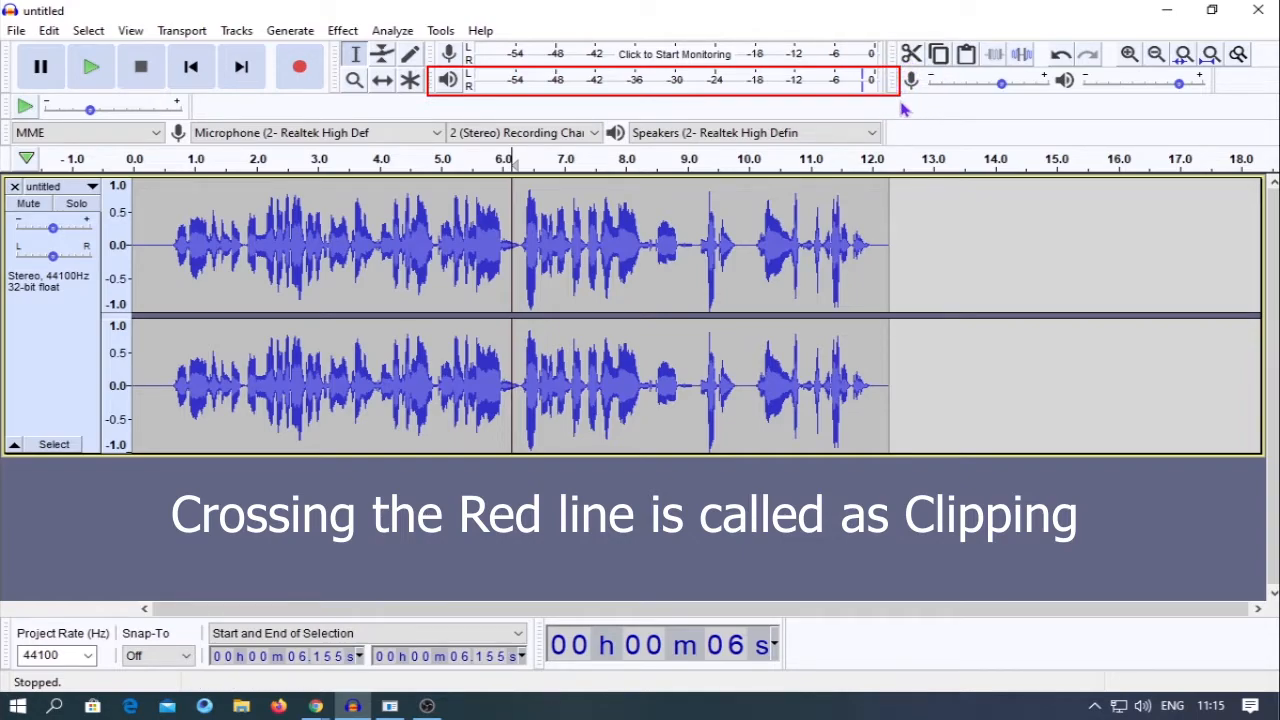
key("space")
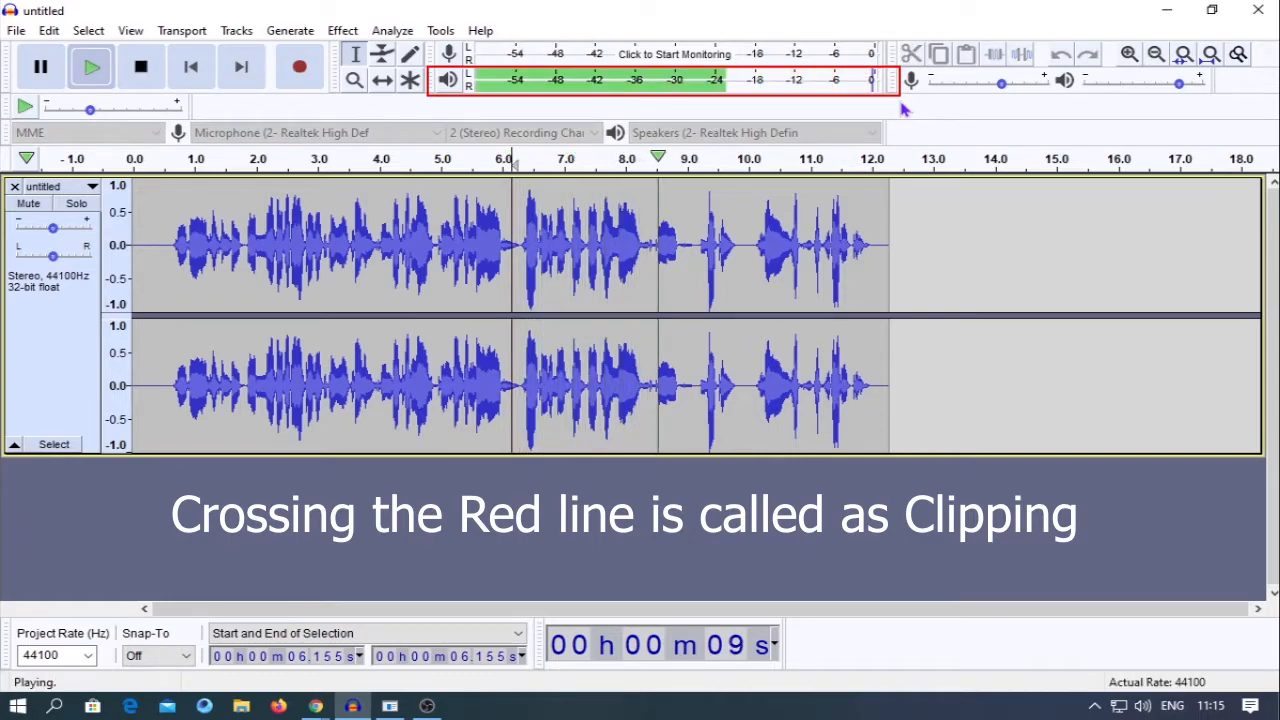
key("space")
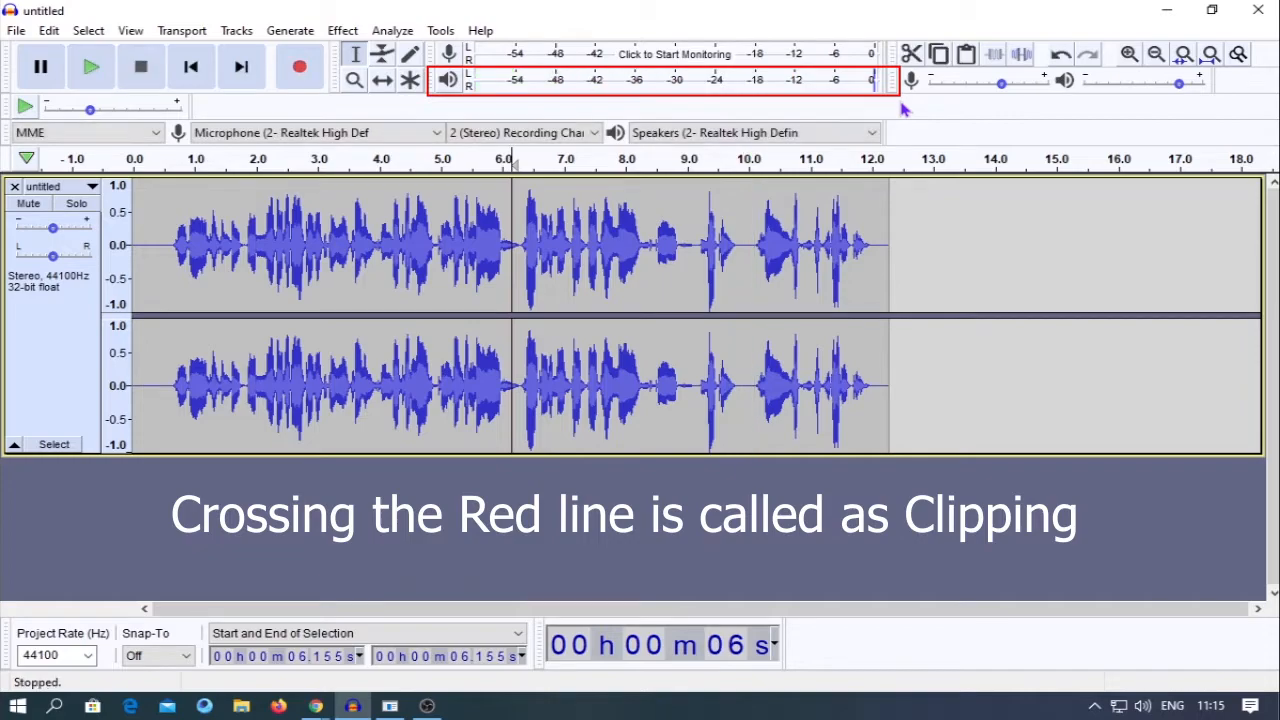
- Highlight parts of the track's second half, ending with the section from about 6.3 to 12.5 s, and clear the selection
left_click_drag(699, 277, 748, 282)
left_click_drag(560, 315, 640, 320)
left_click_drag(518, 301, 903, 300)
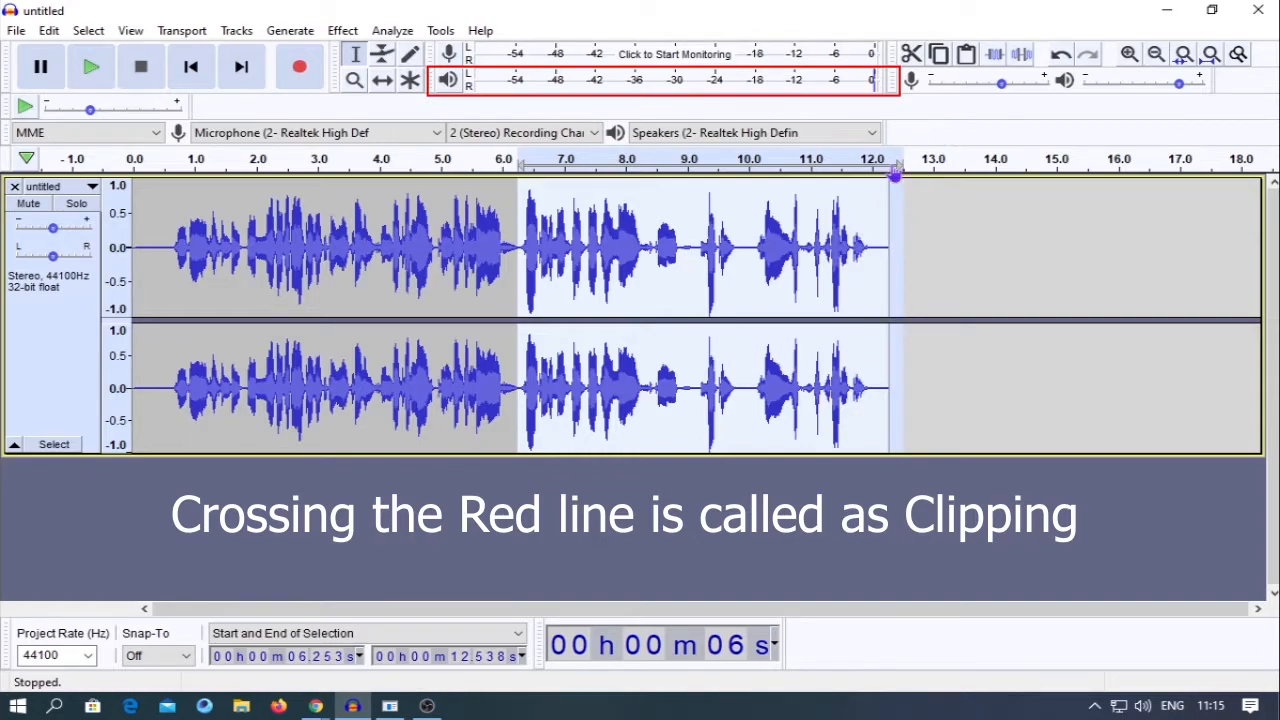
left_click(926, 300)
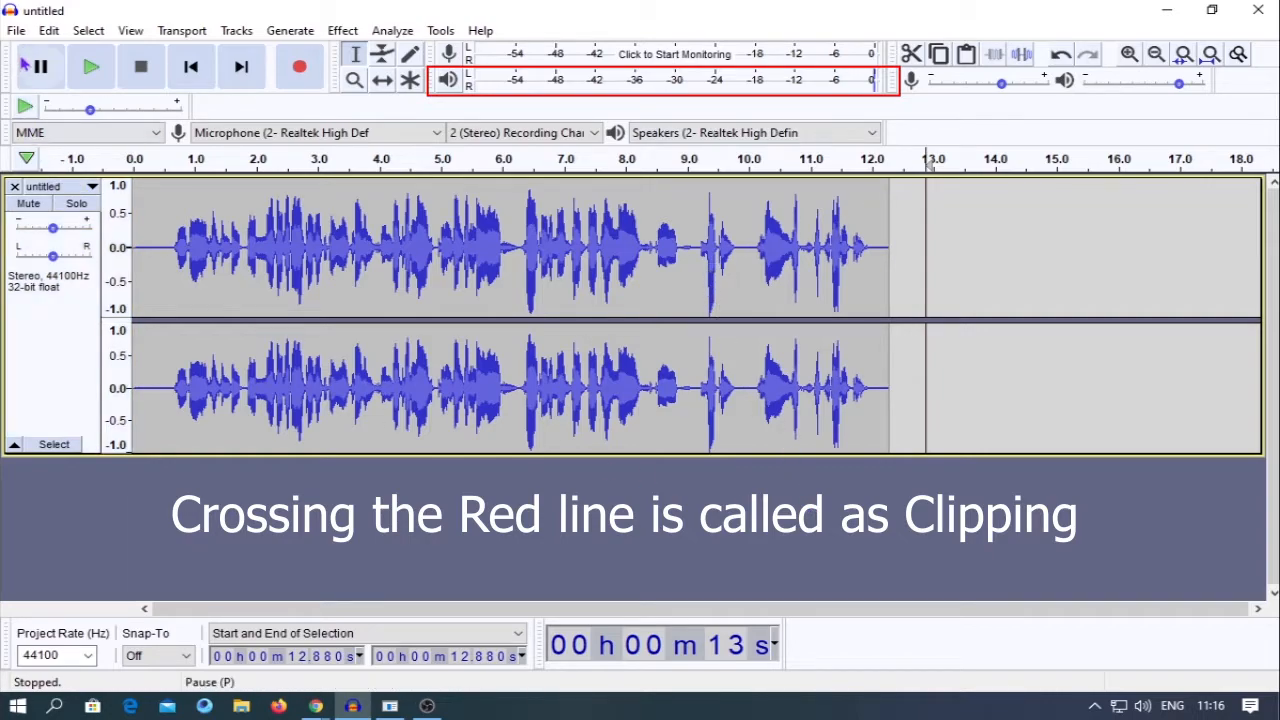
- Export the track to the Desktop as an MP3 file named test, keeping the existing format options and empty metadata tags
left_click(18, 31)
mouse_move(120, 171)
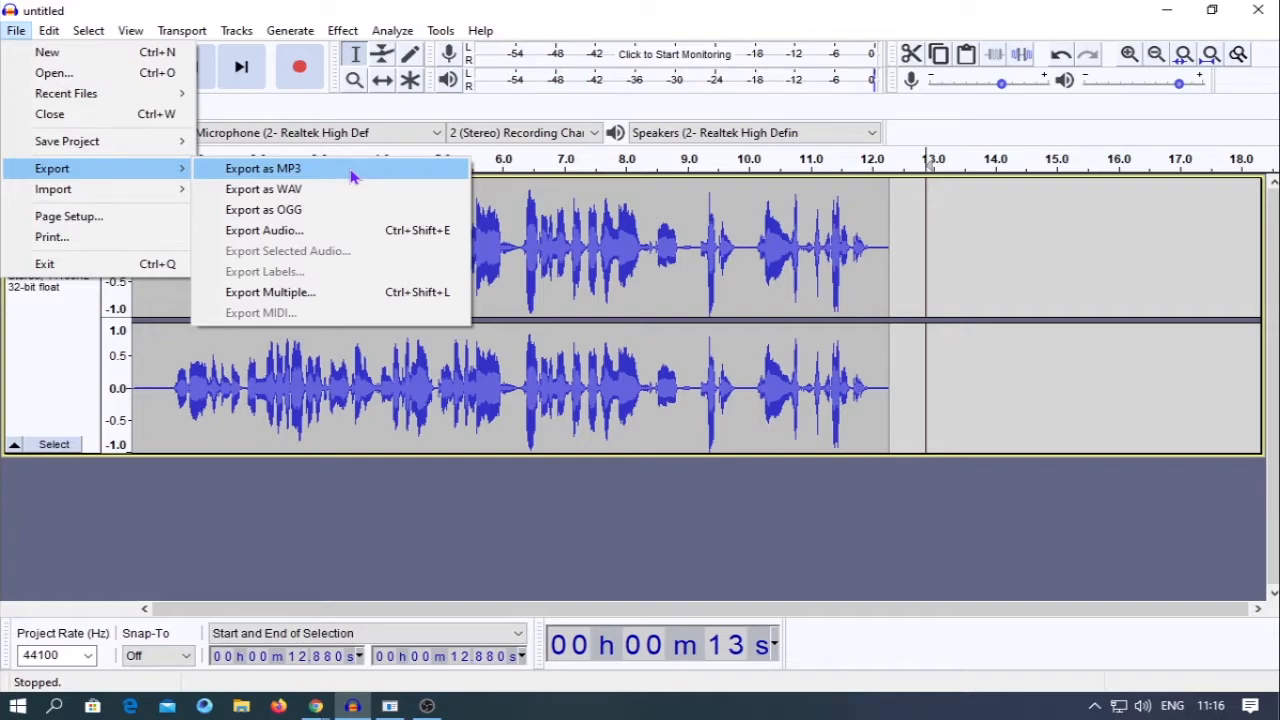
left_click(350, 177)
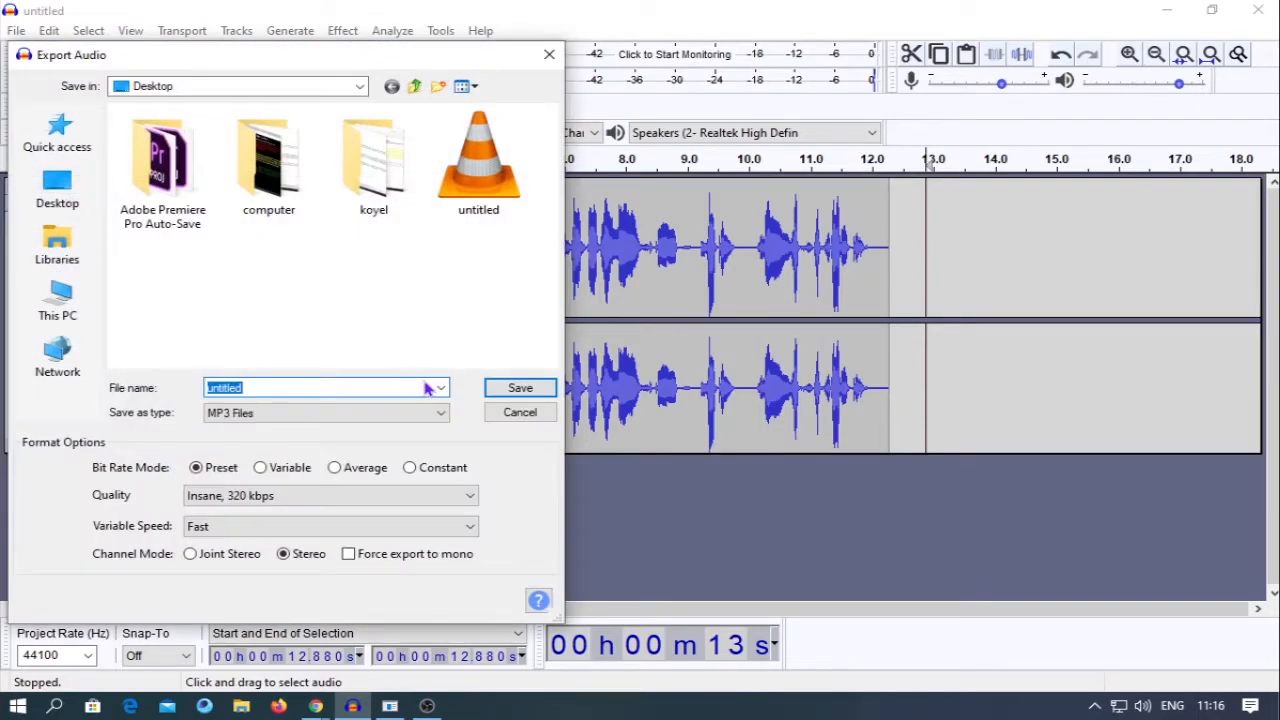
type("test")
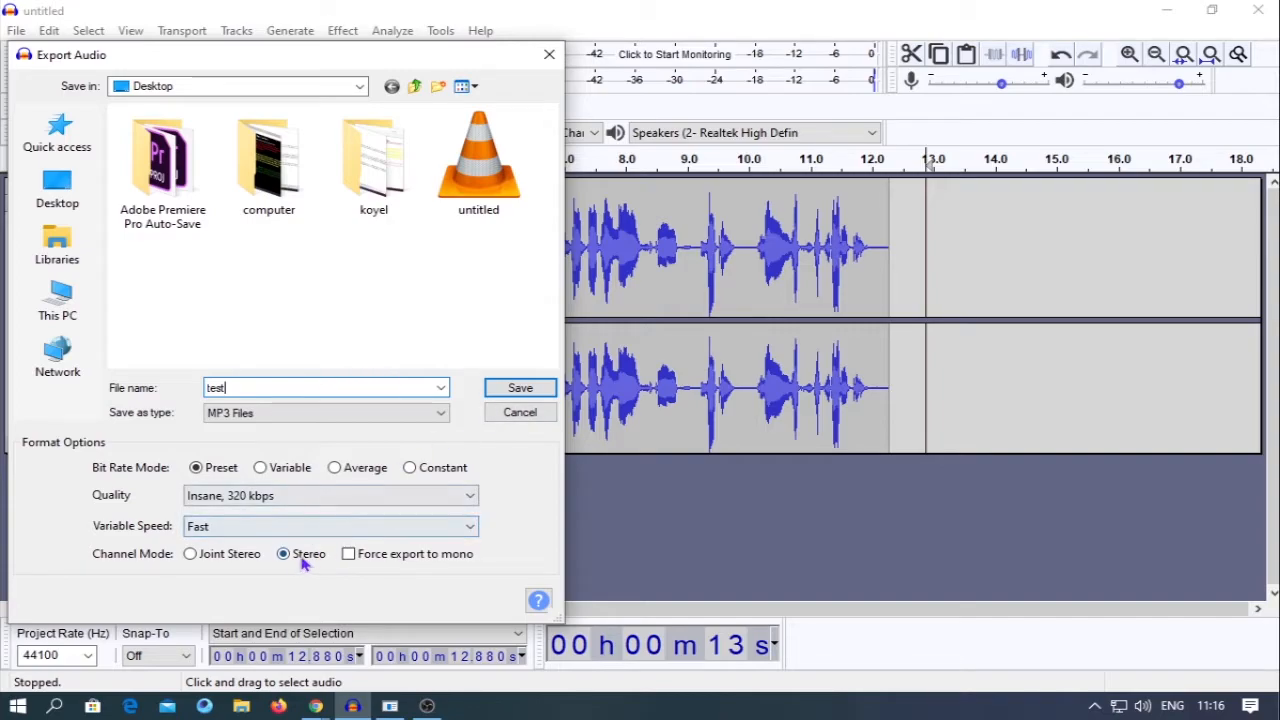
left_click(510, 388)
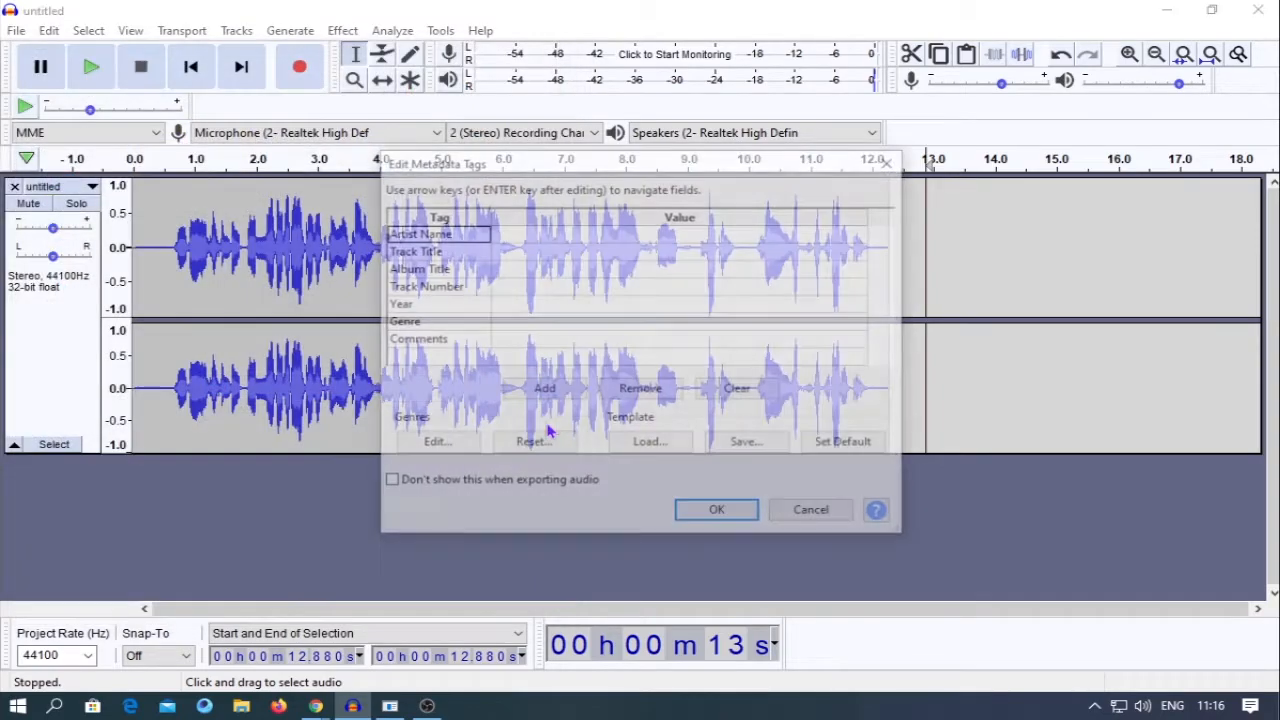
left_click(737, 513)
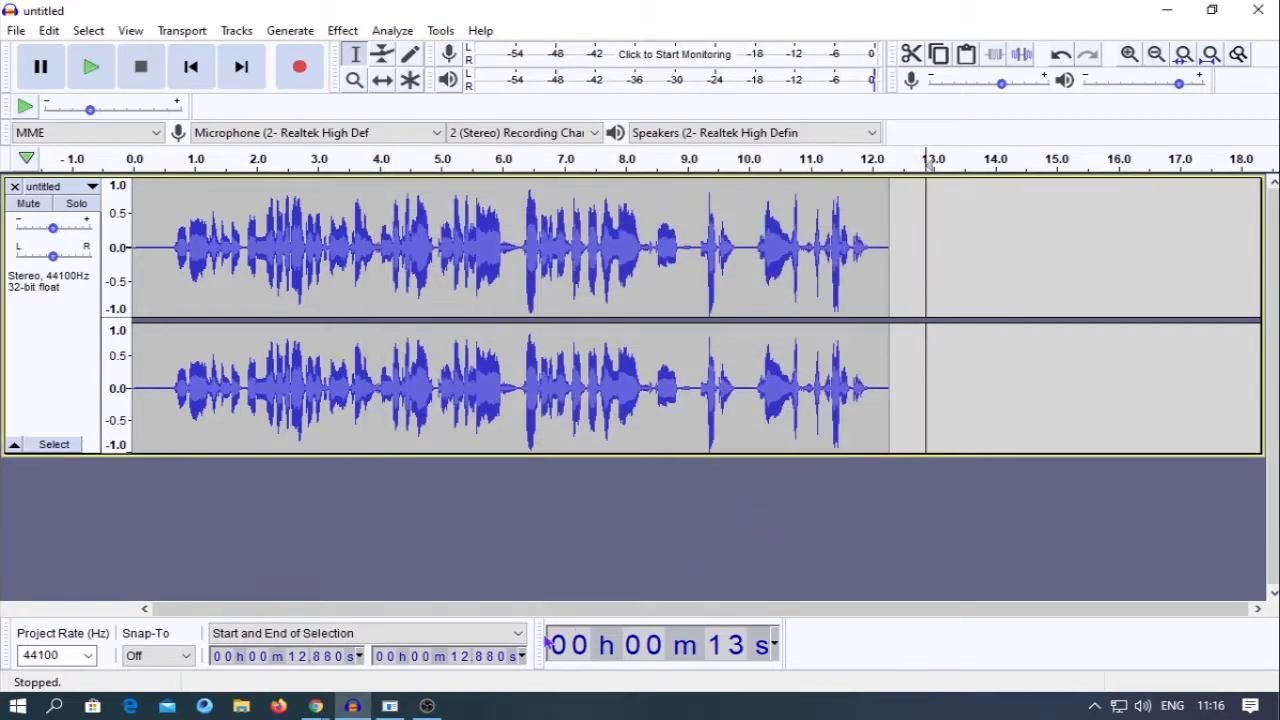
- Switch to Adobe Audition, load the exported test file from the desktop into it, and maximize its window
key("alt+Tab")
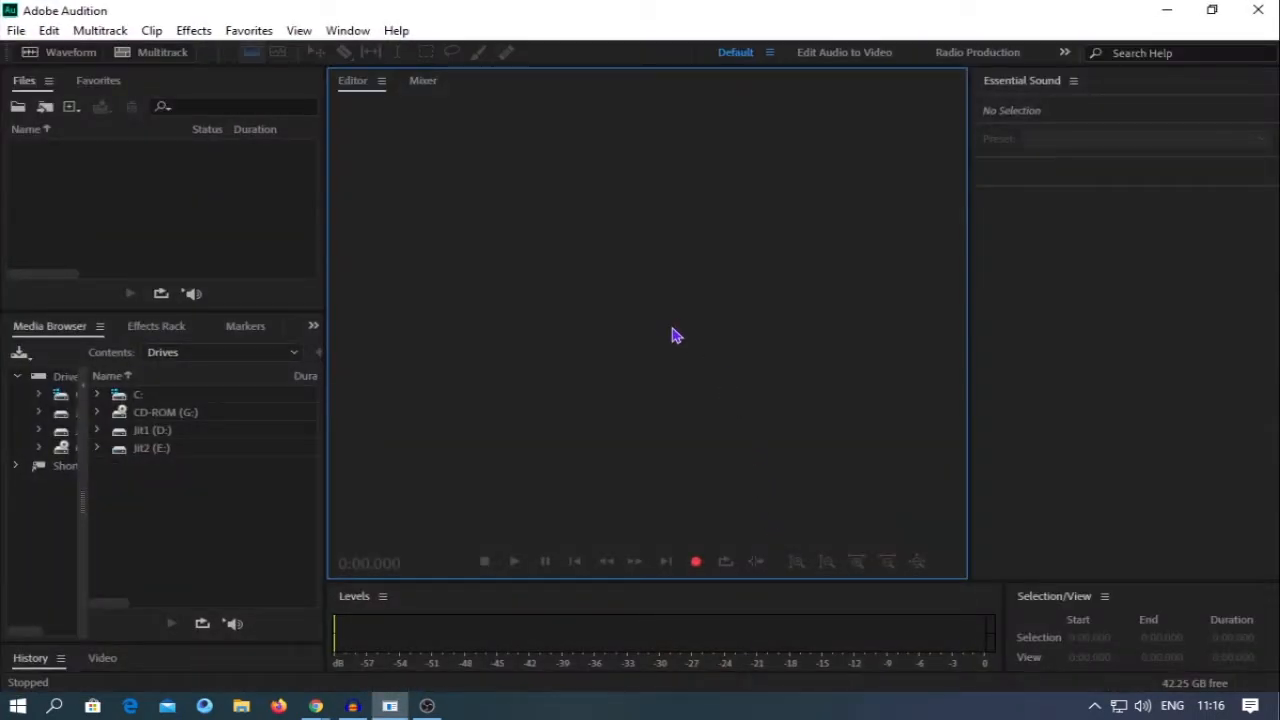
left_click(16, 30)
left_click(486, 231)
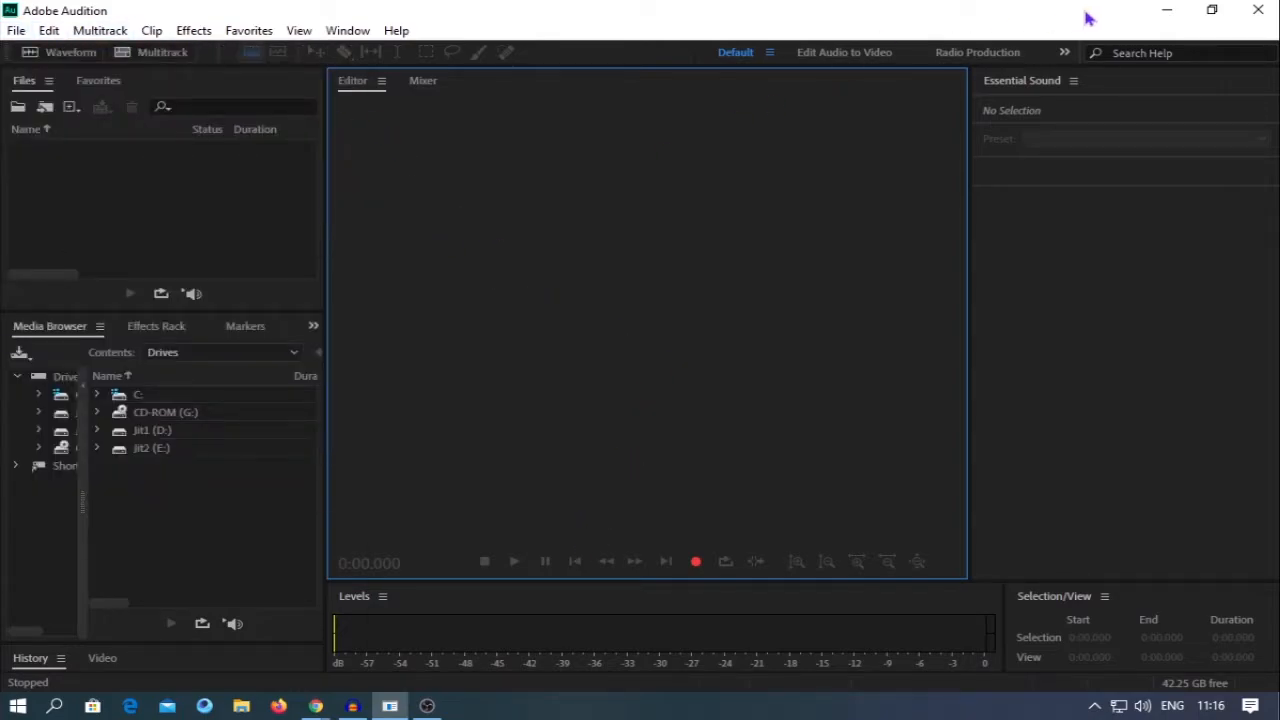
left_click(1212, 10)
left_click(1145, 22)
left_click(1167, 10)
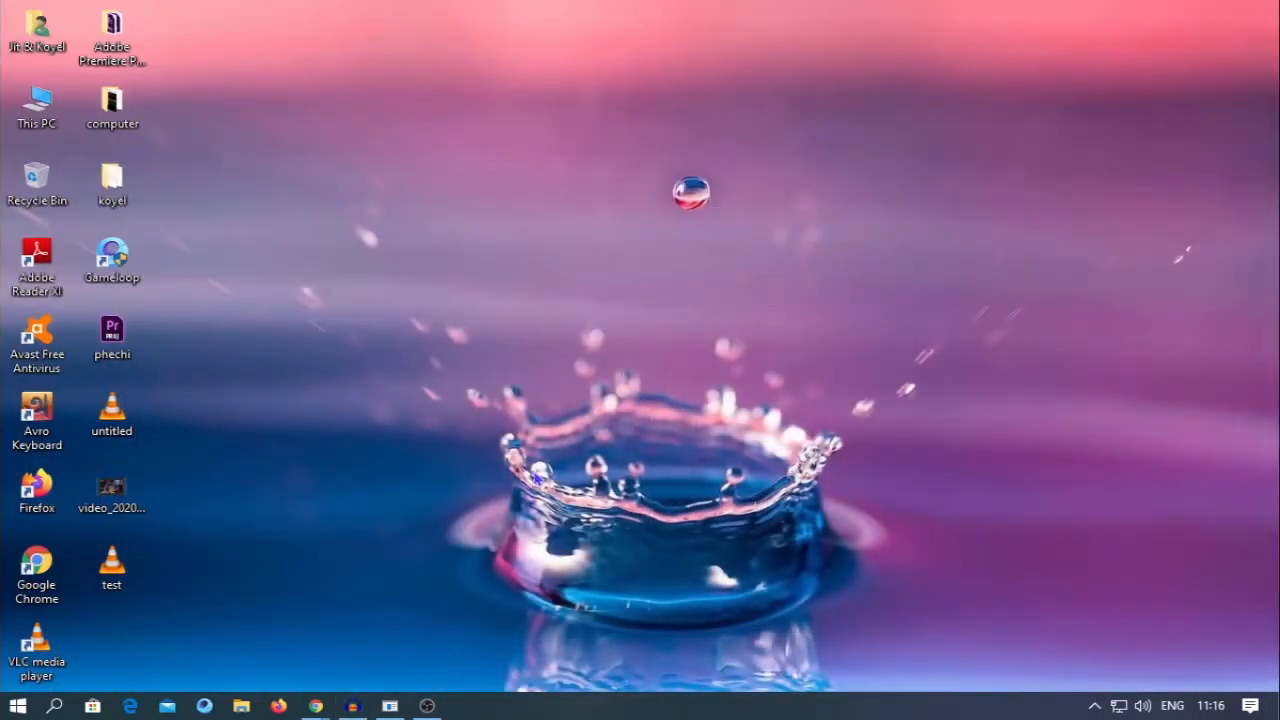
left_click(427, 706)
left_click_drag(498, 30, 634, 22)
left_click_drag(135, 580, 762, 358)
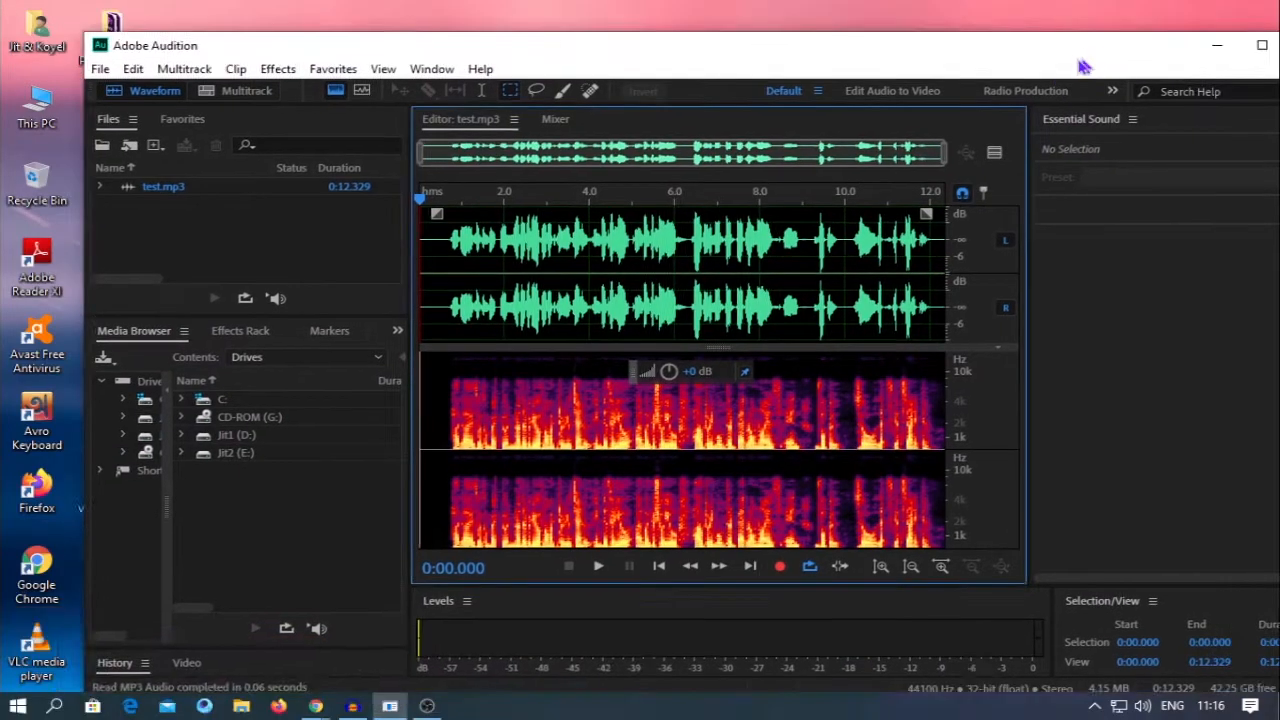
left_click_drag(1080, 60, 1063, 9)
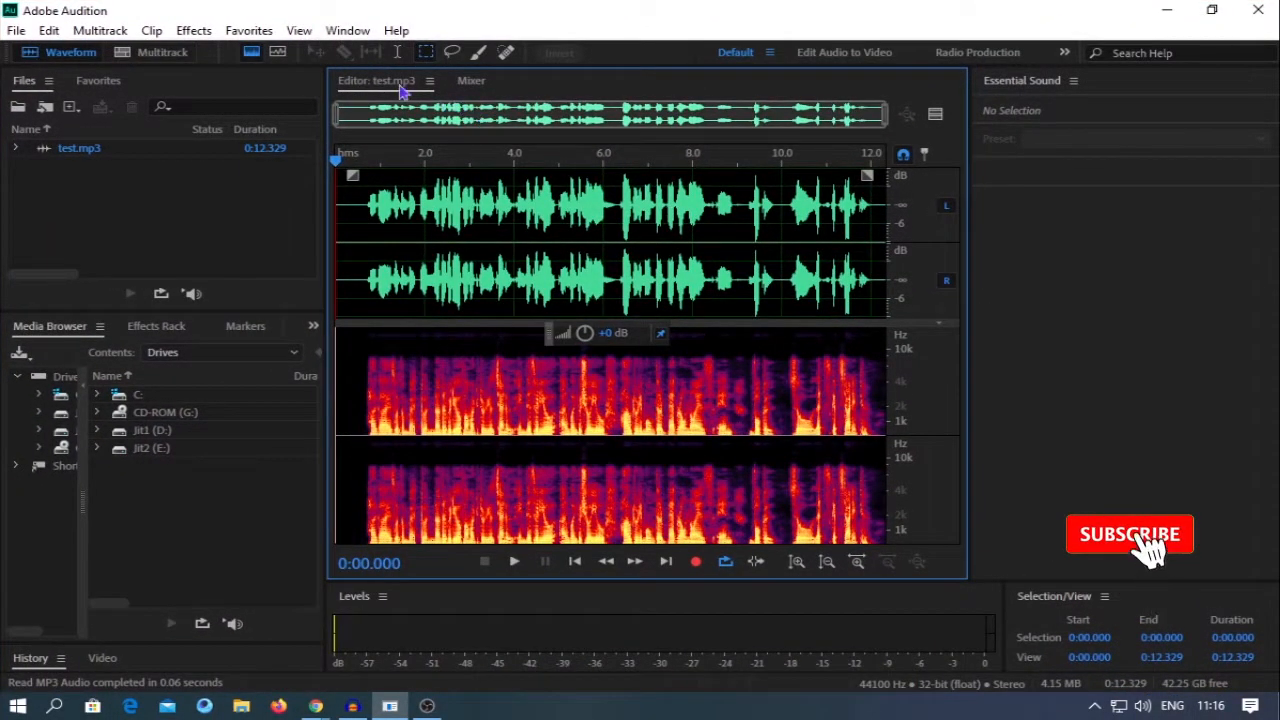
- Hide the spectral frequency display of test.mp3, show it again, and nudge the floating volume control slightly
left_click(251, 52)
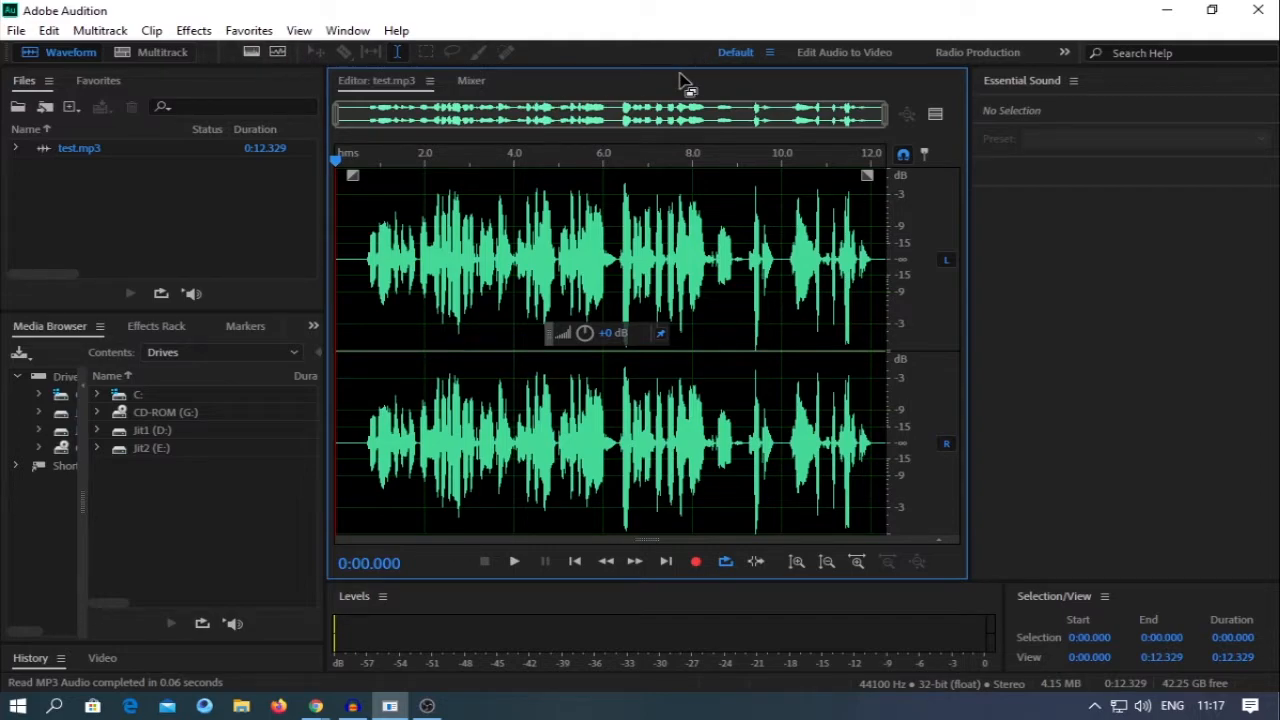
key("shift+d")
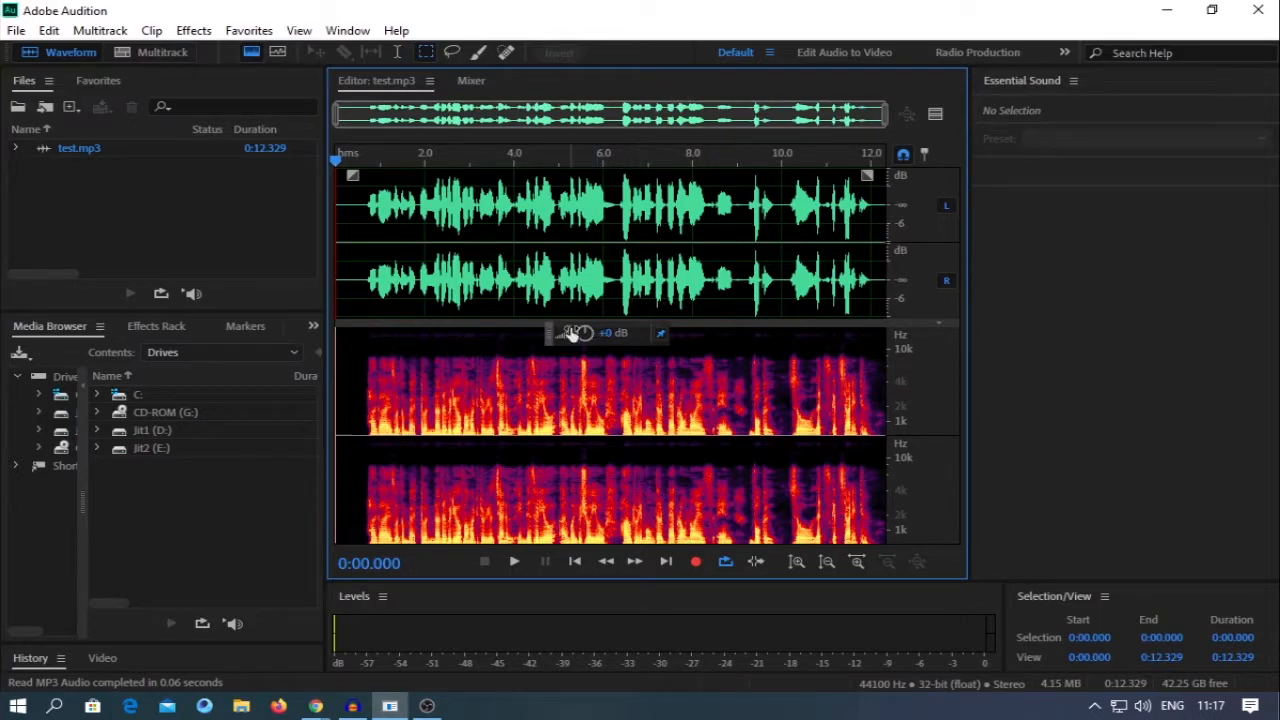
left_click_drag(548, 340, 556, 346)
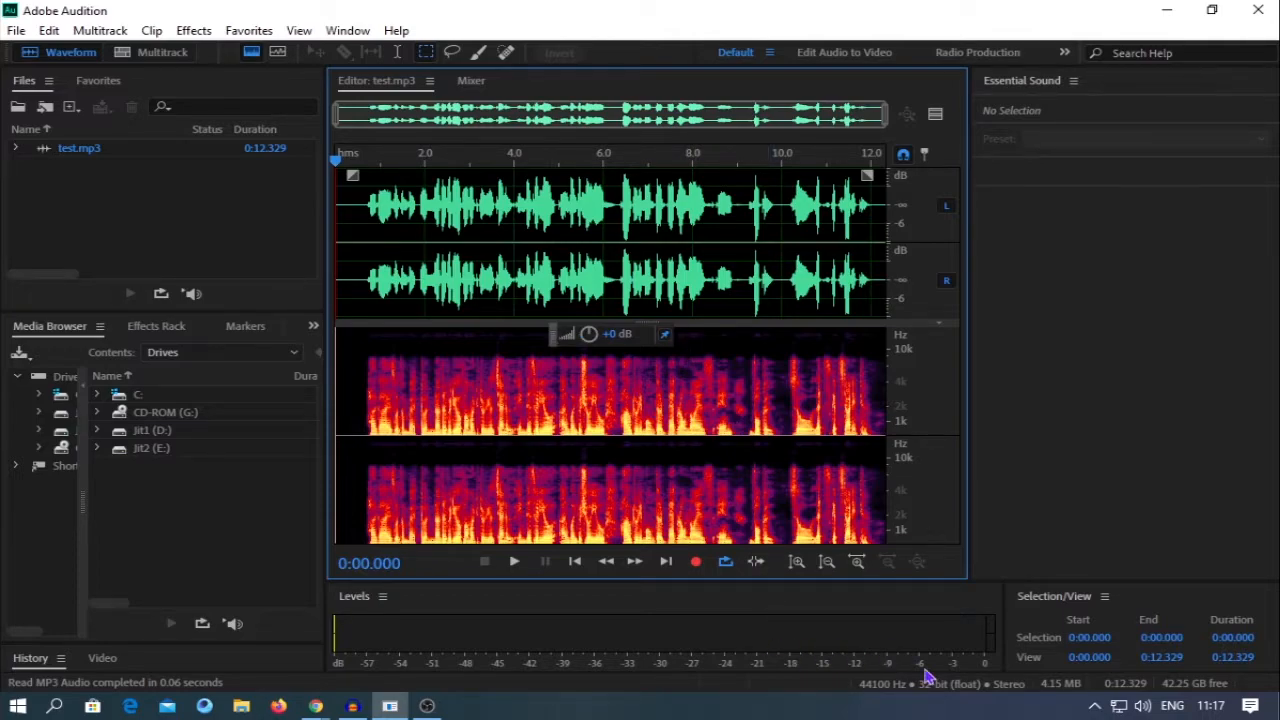
- Play test.mp3 briefly from the start and again from about 6.4 s to check the level meter at the peaks
key("XF86AudioRaiseVolume")
key("space")
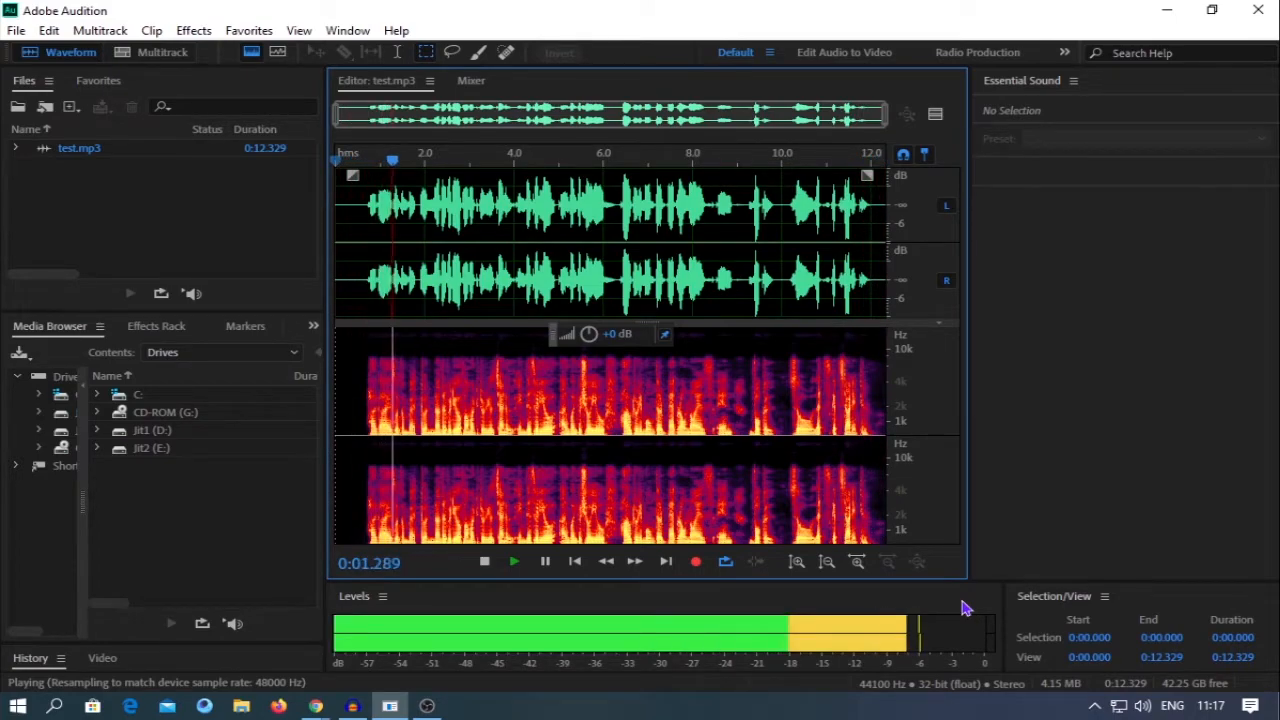
key("space")
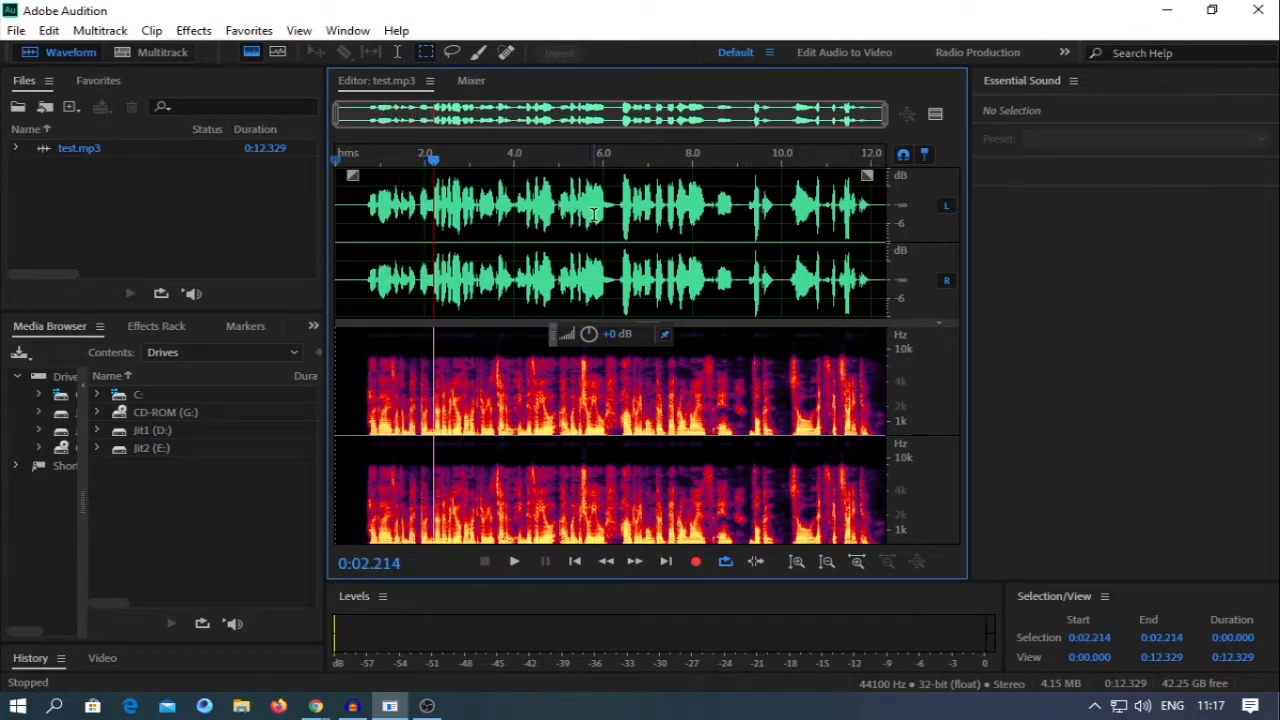
left_click(619, 213)
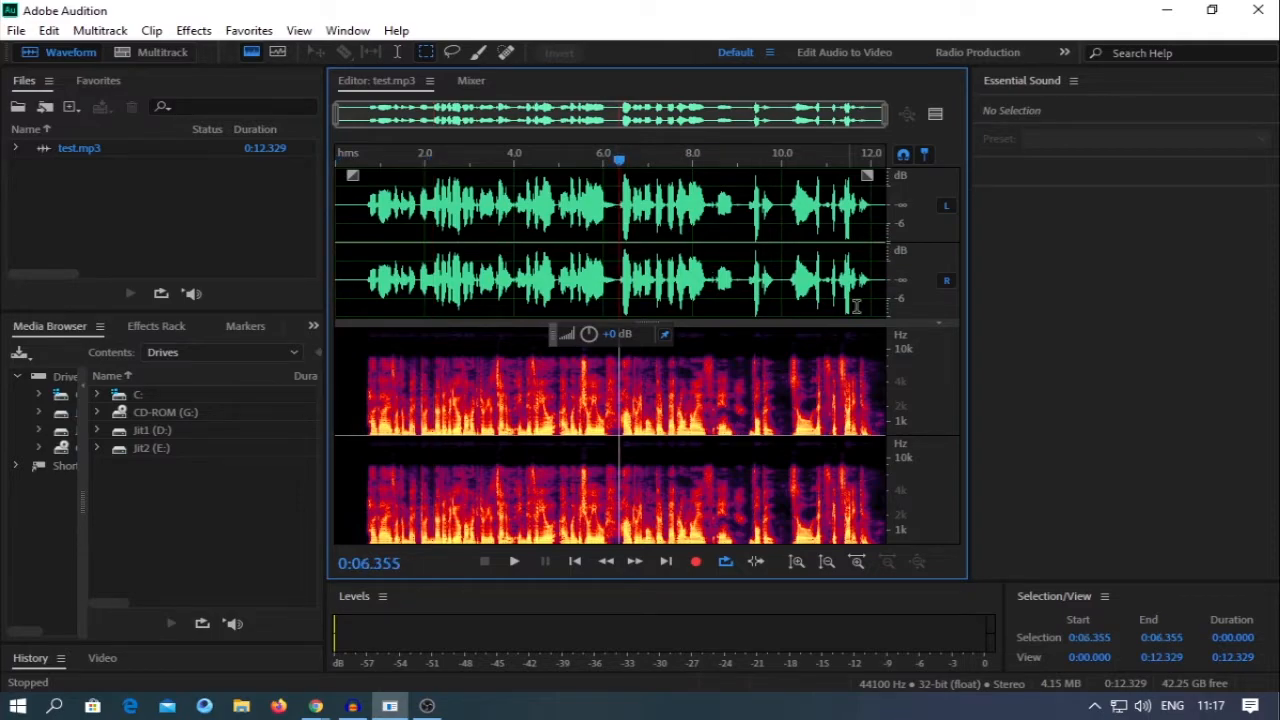
key("space")
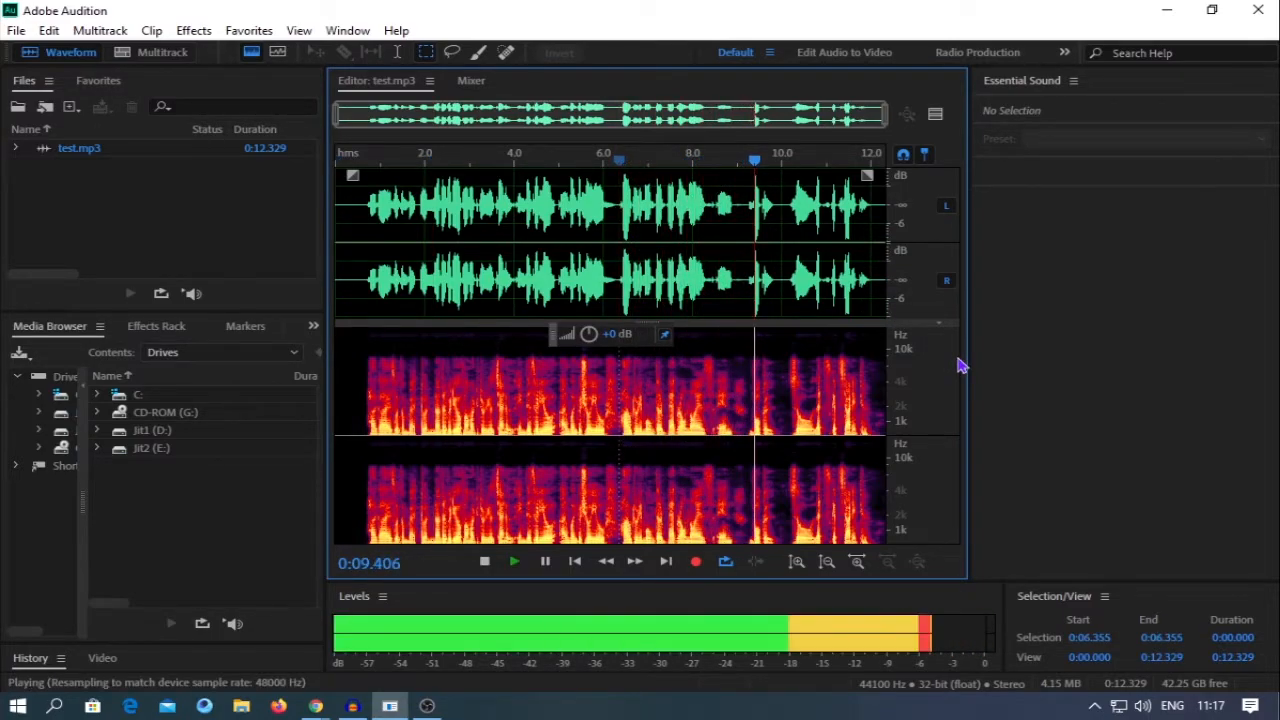
key("space")
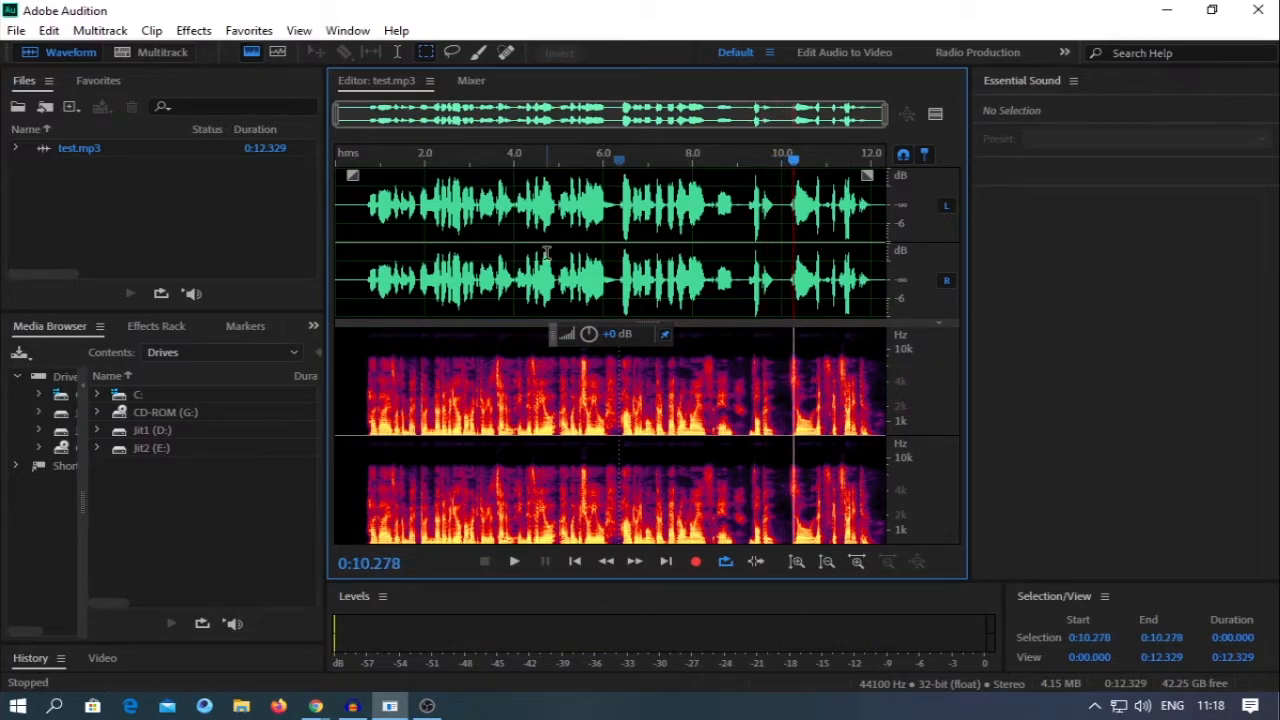
- Select the entire test.mp3 waveform and open the Dynamics effect for it
left_click(546, 254)
key("ctrl+a")
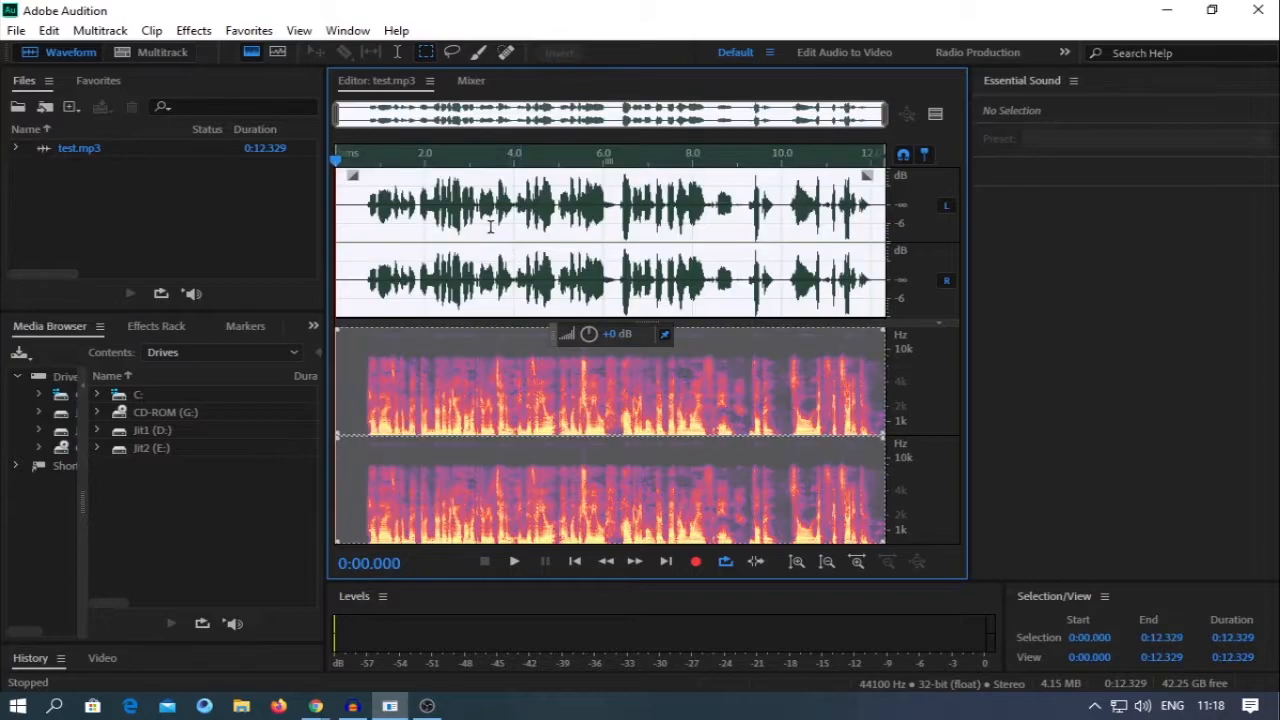
left_click(250, 32)
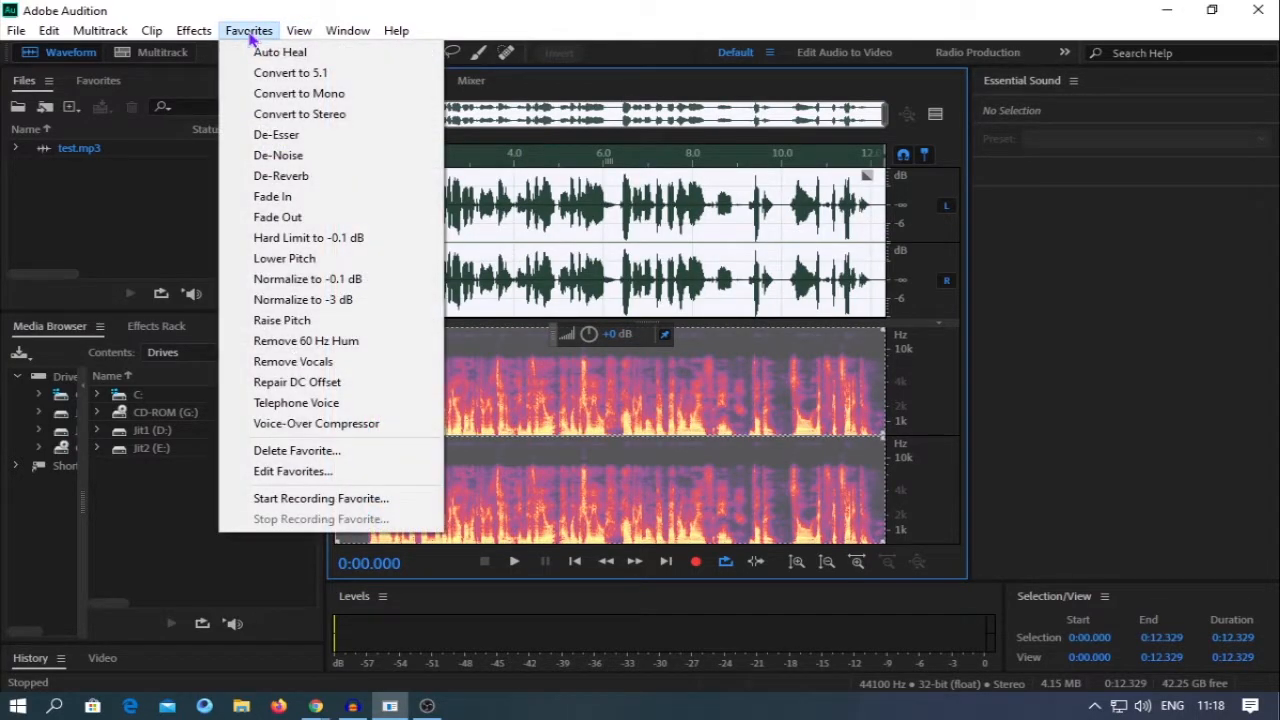
mouse_move(208, 37)
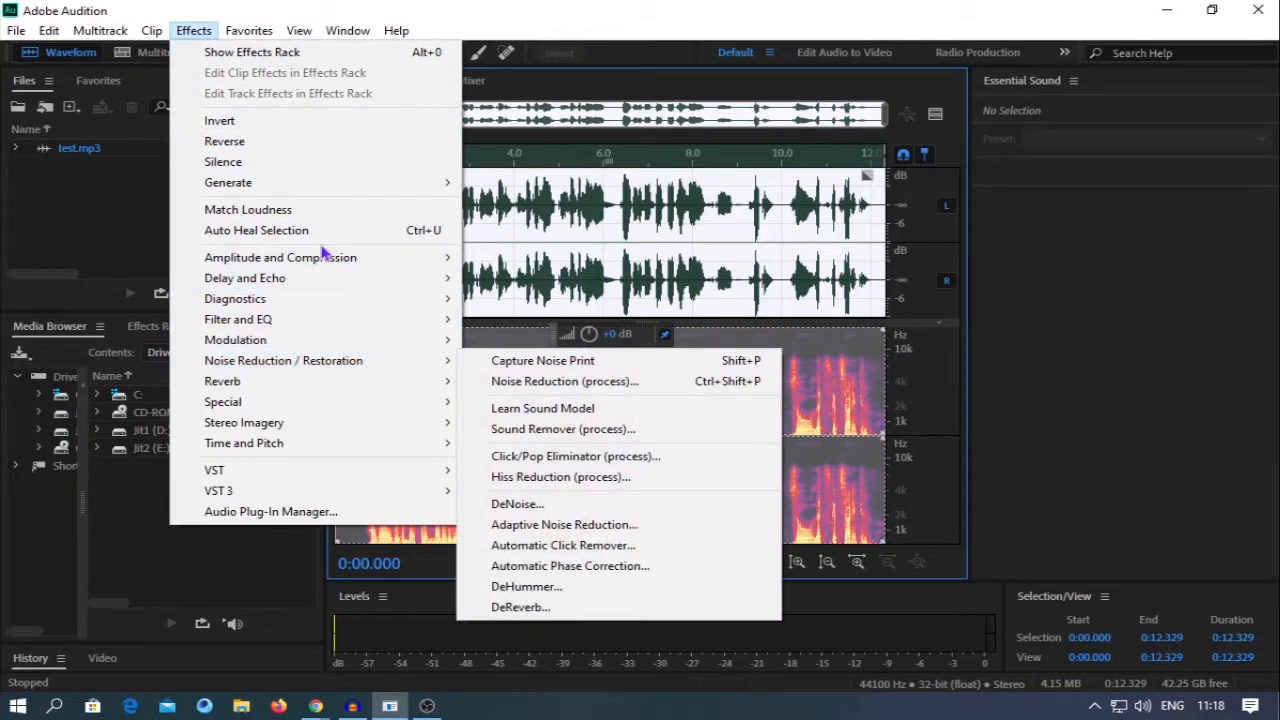
mouse_move(323, 257)
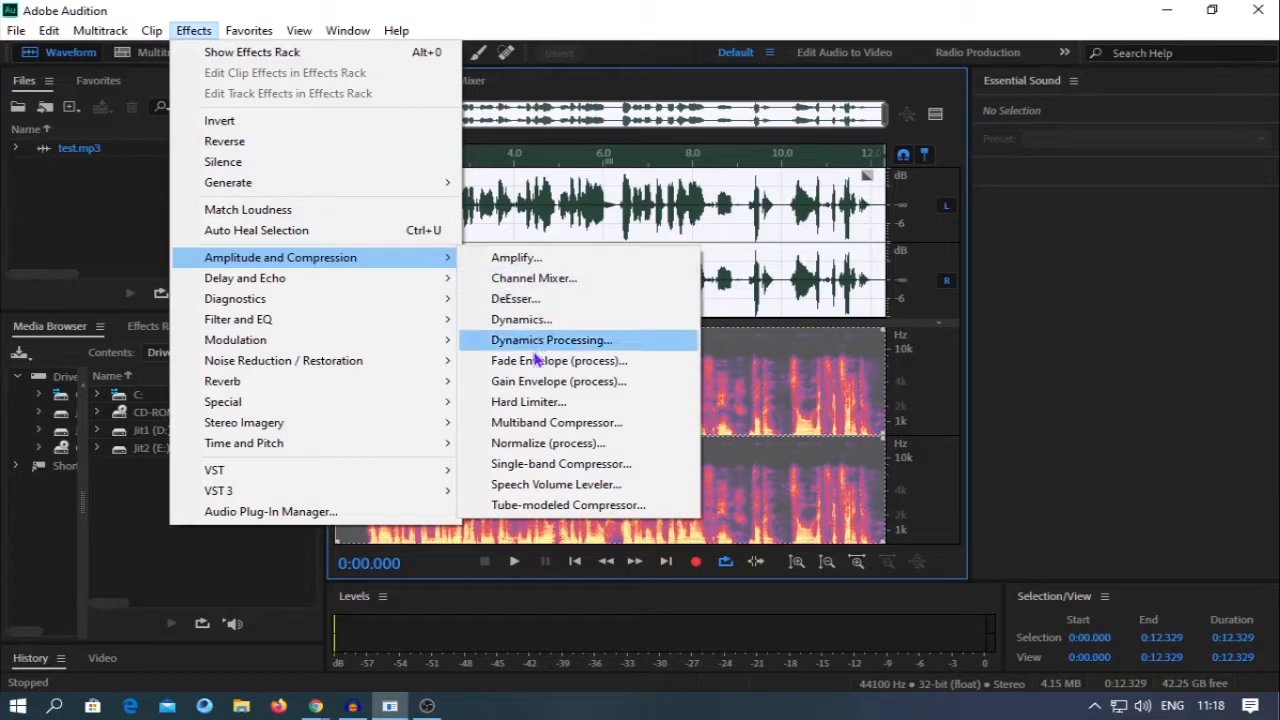
left_click(546, 321)
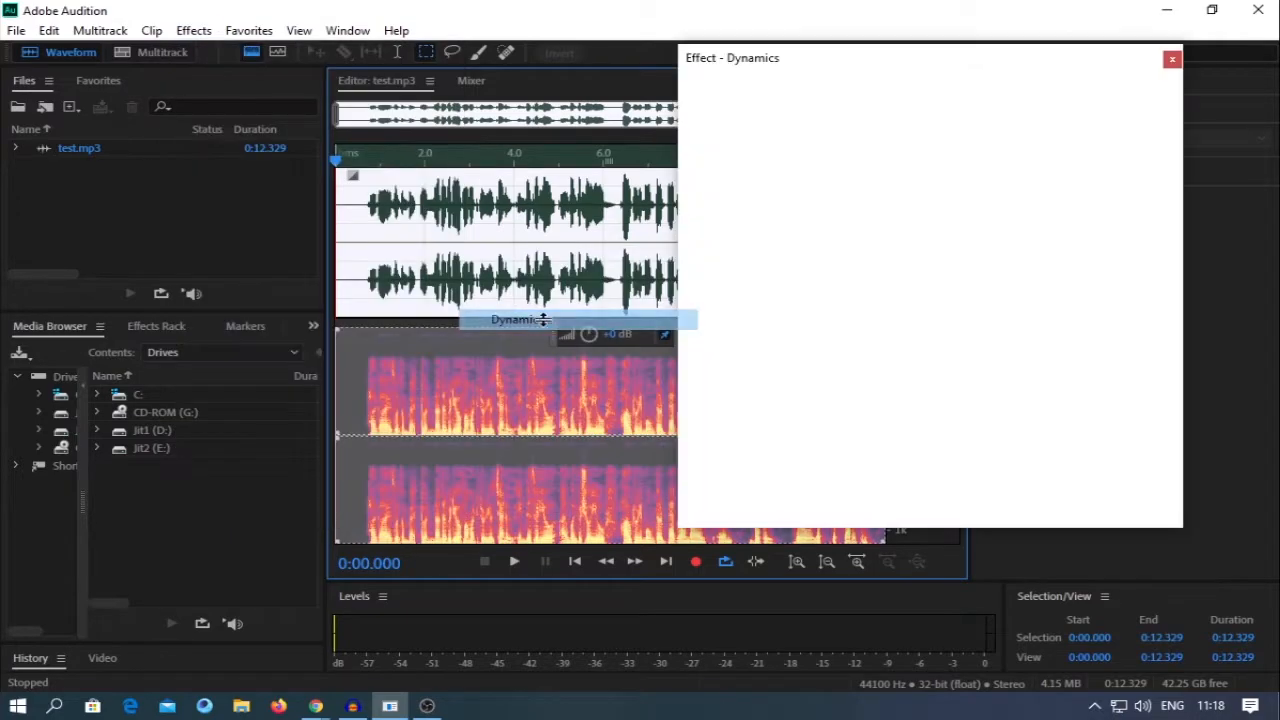
left_click_drag(1017, 64, 1033, 62)
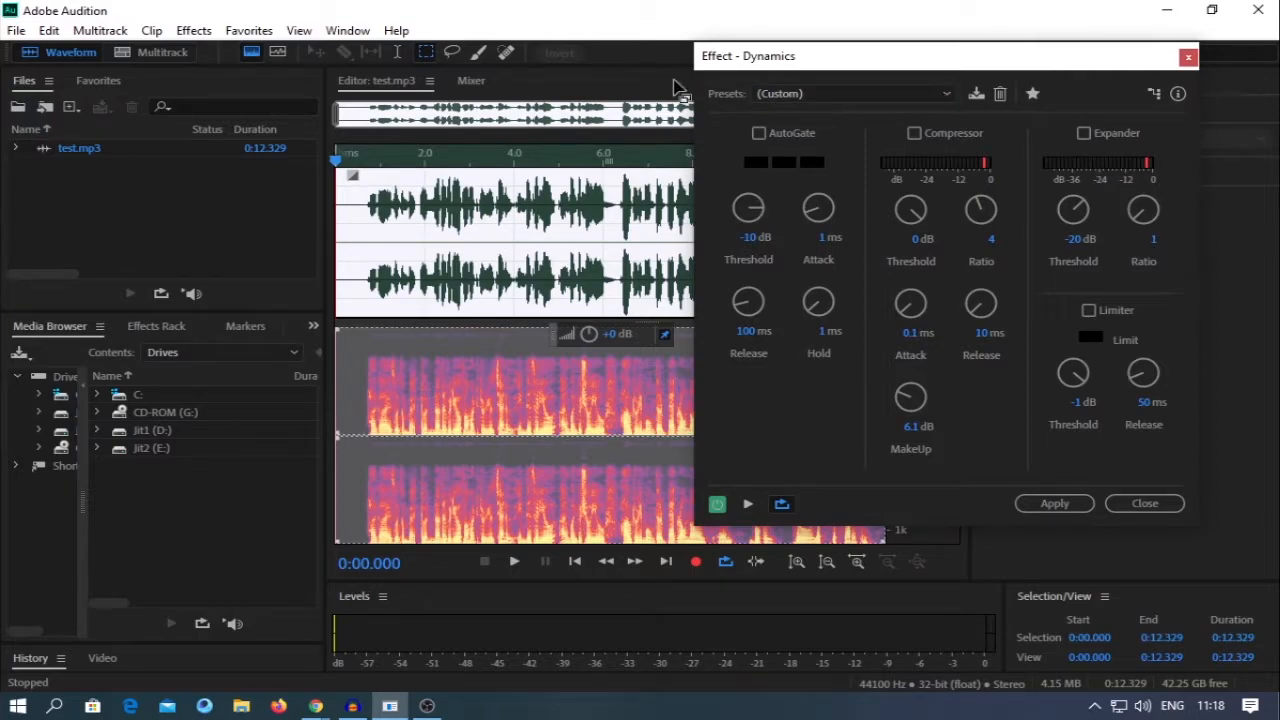
left_click(248, 30)
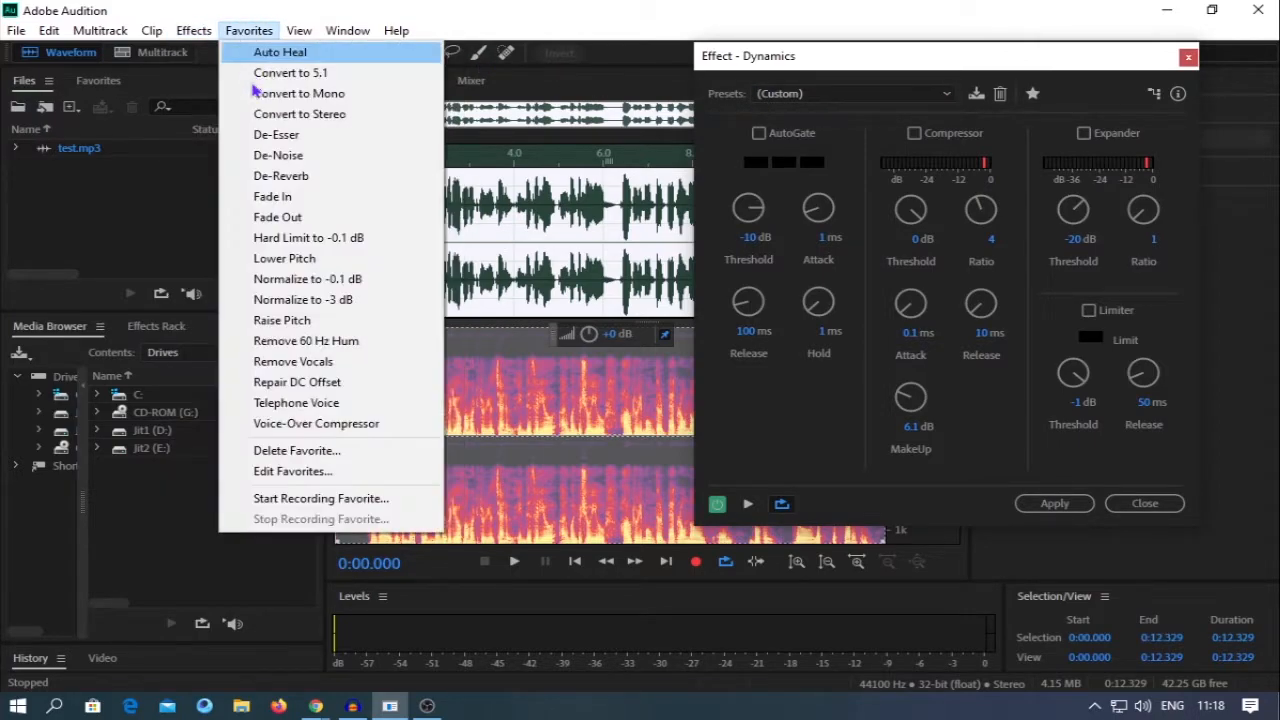
left_click(194, 30)
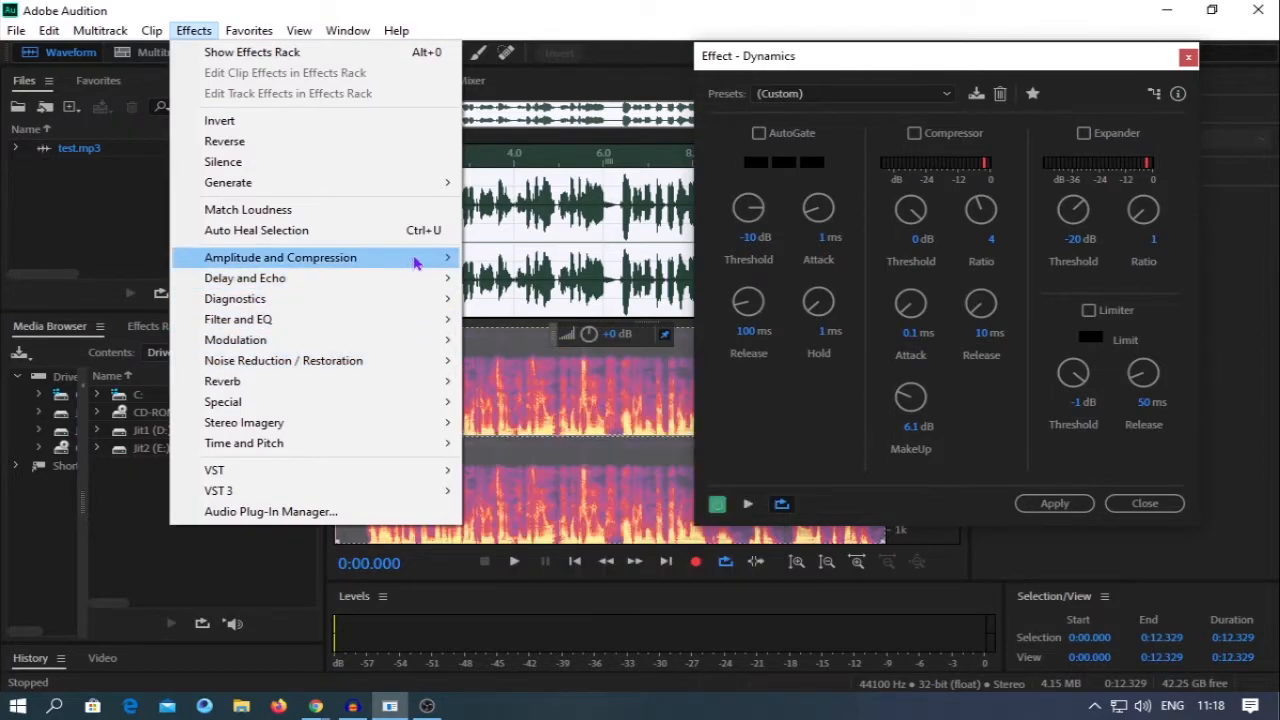
mouse_move(430, 260)
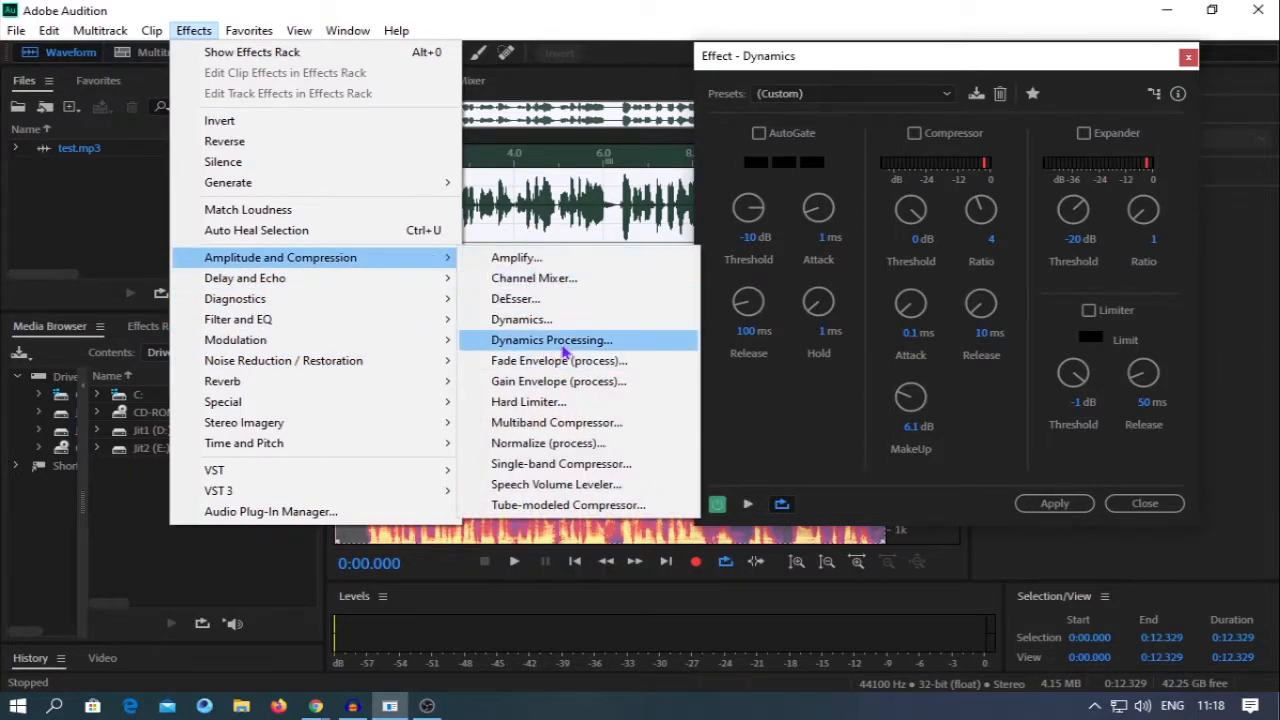
left_click(583, 26)
- Load the (Default) preset in the Dynamics effect and enable its Compressor section
mouse_move(830, 67)
left_mouse_down()
mouse_move(811, 79)
mouse_move(826, 81)
left_mouse_up()
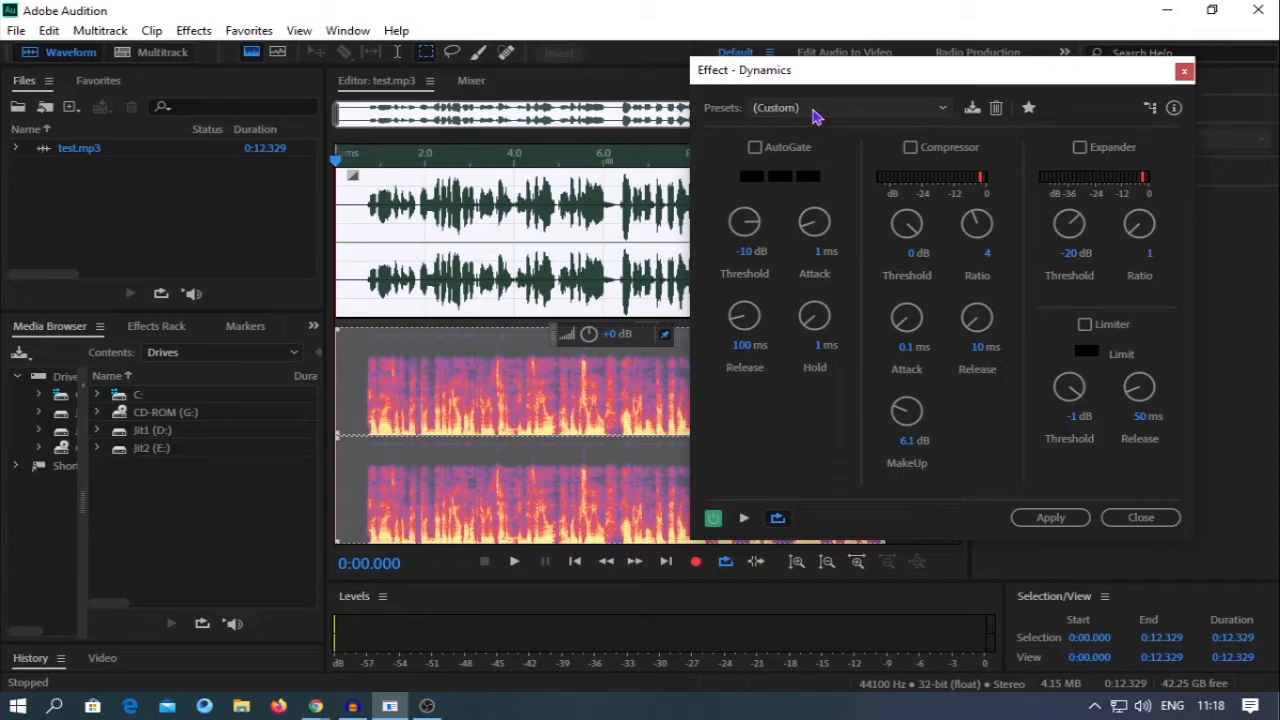
left_click(835, 116)
left_click(812, 129)
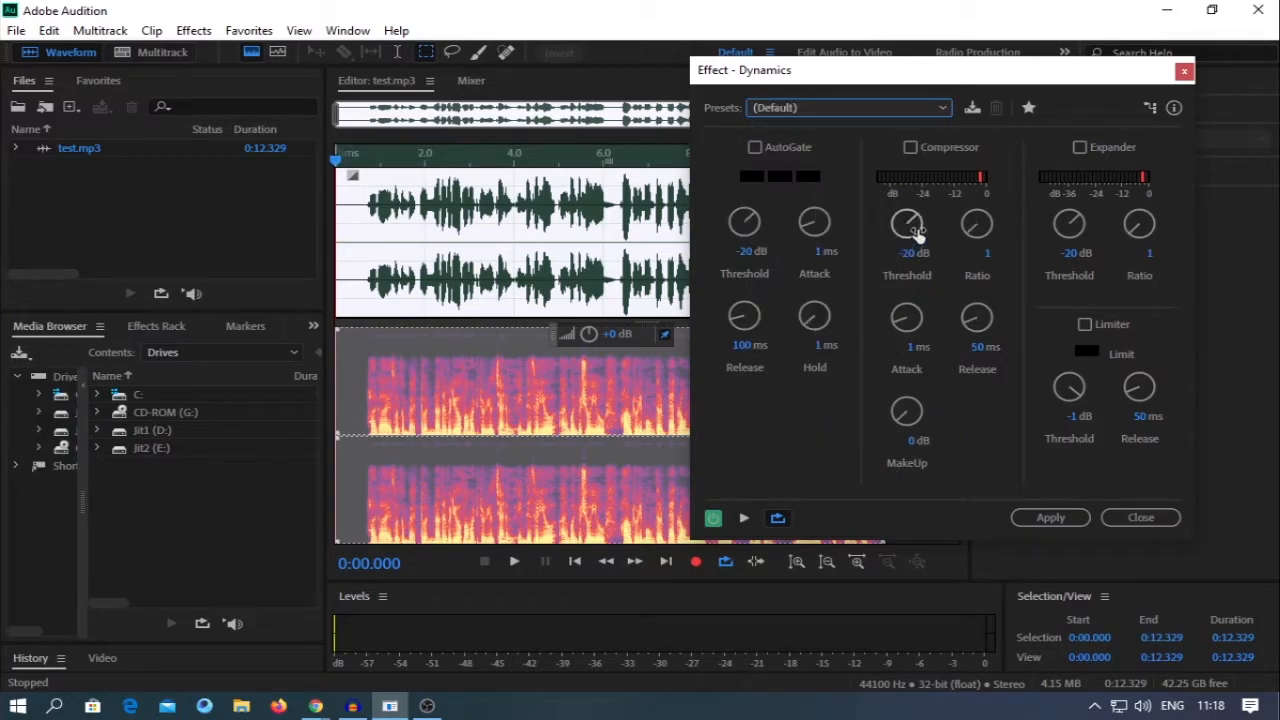
left_click(911, 150)
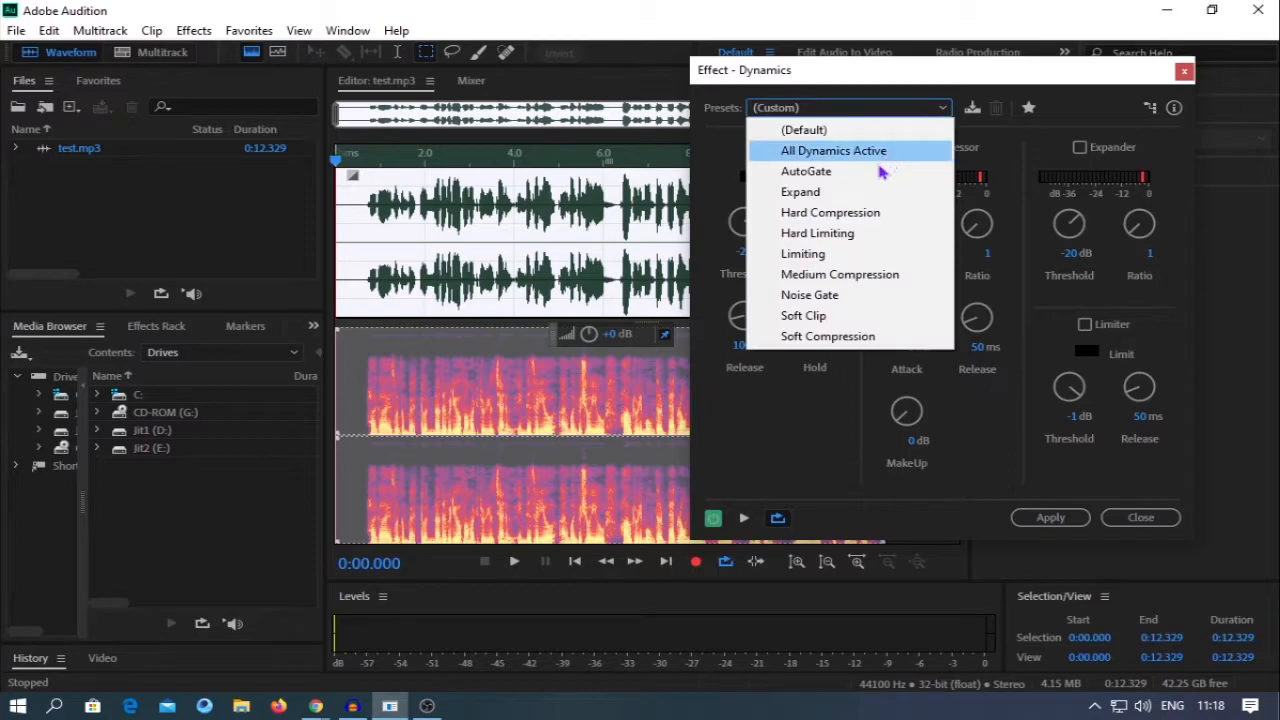
- Reload the (Default) Dynamics preset, preview it, set the compressor to -3.3 dB threshold, ratio 4, 0.9 ms attack and 64.5 ms release, and apply
left_click(877, 131)
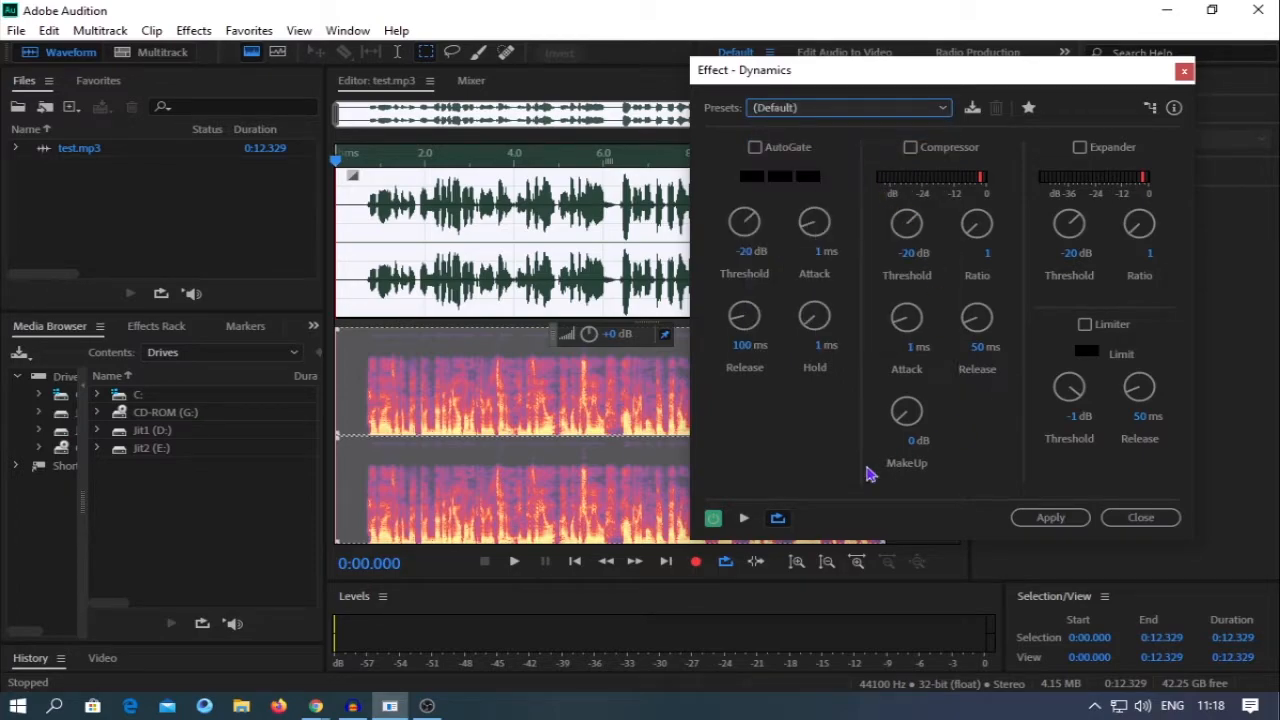
left_click(745, 519)
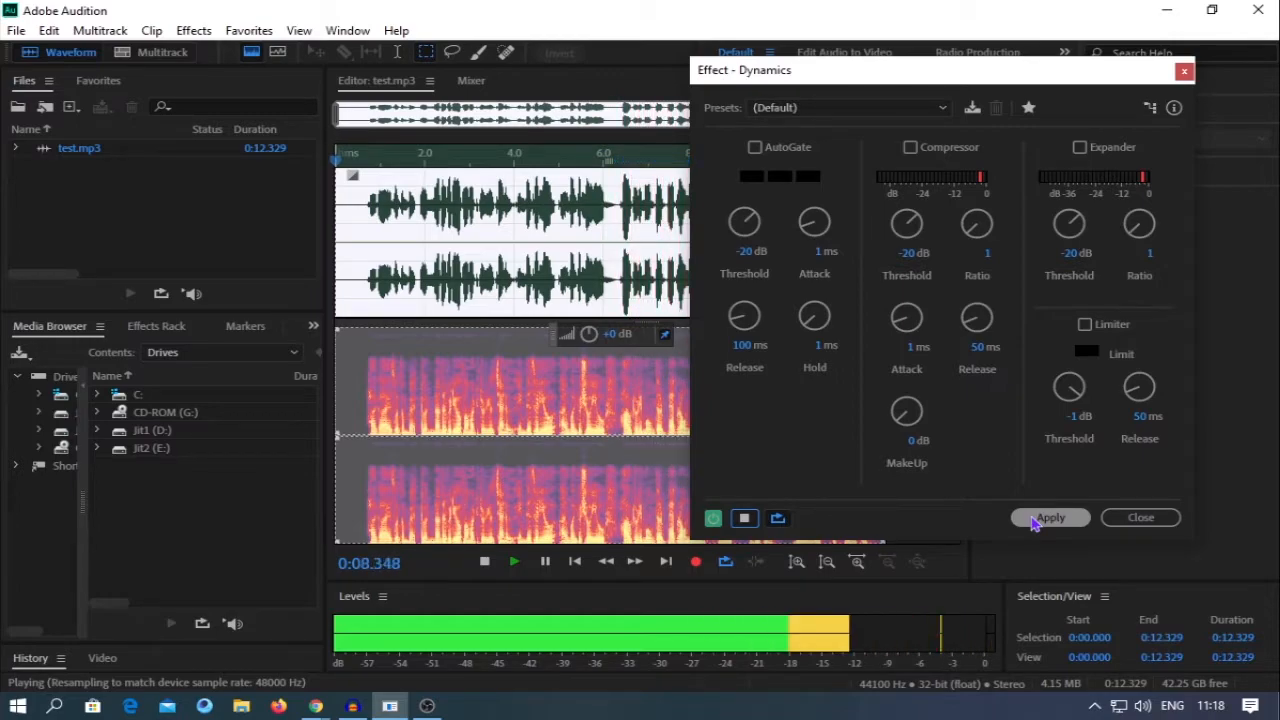
left_click_drag(917, 222, 1028, 168)
left_click_drag(907, 318, 908, 323)
left_click_drag(990, 327, 980, 320)
left_click_drag(907, 222, 982, 187)
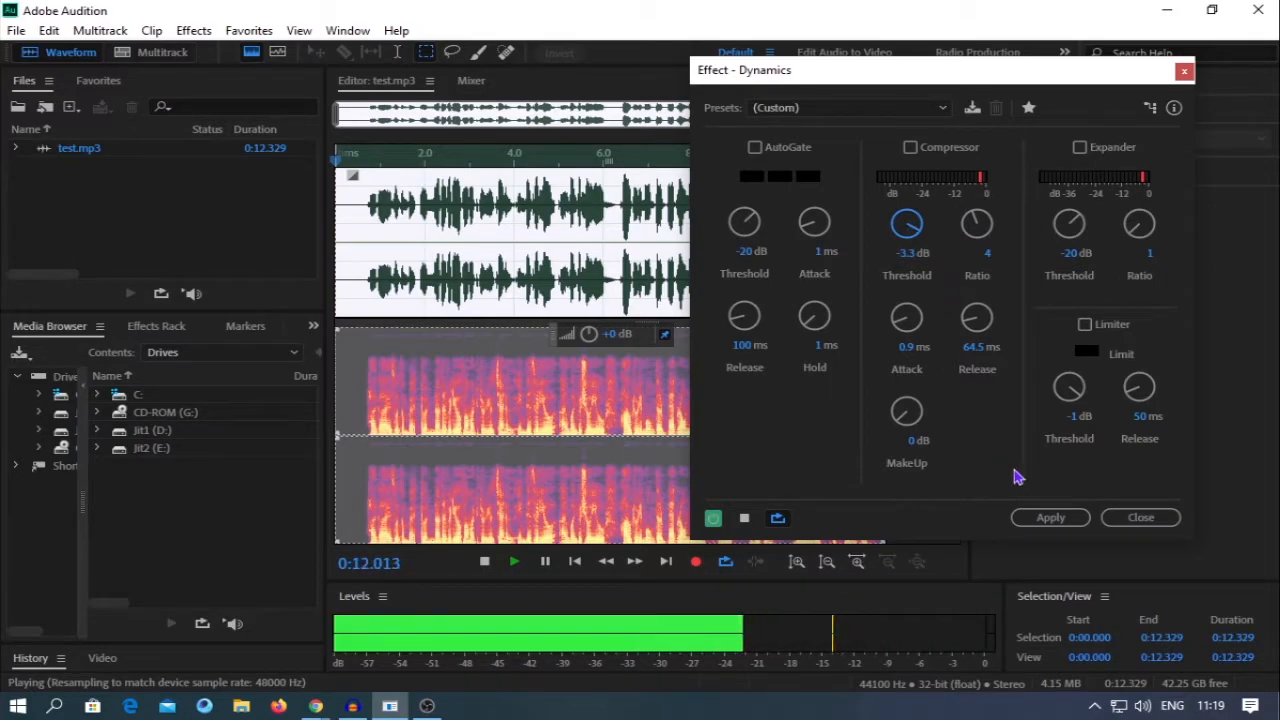
left_click(1050, 517)
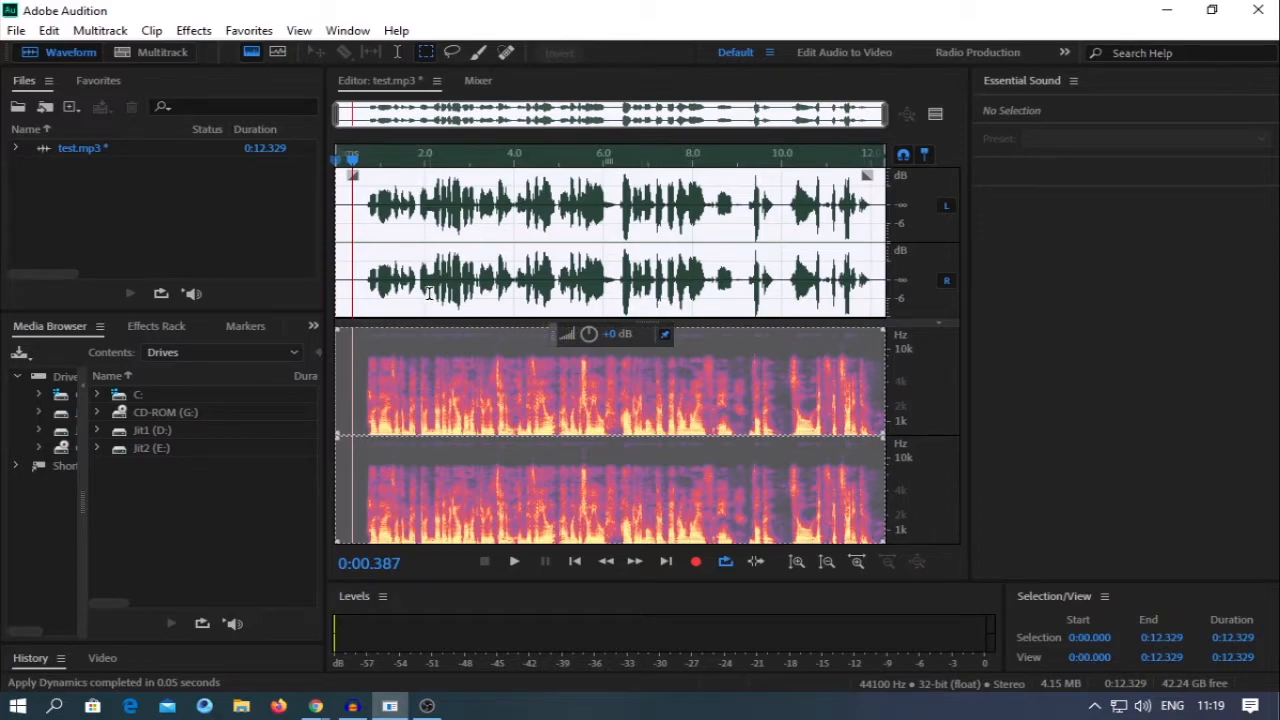
left_click(258, 36)
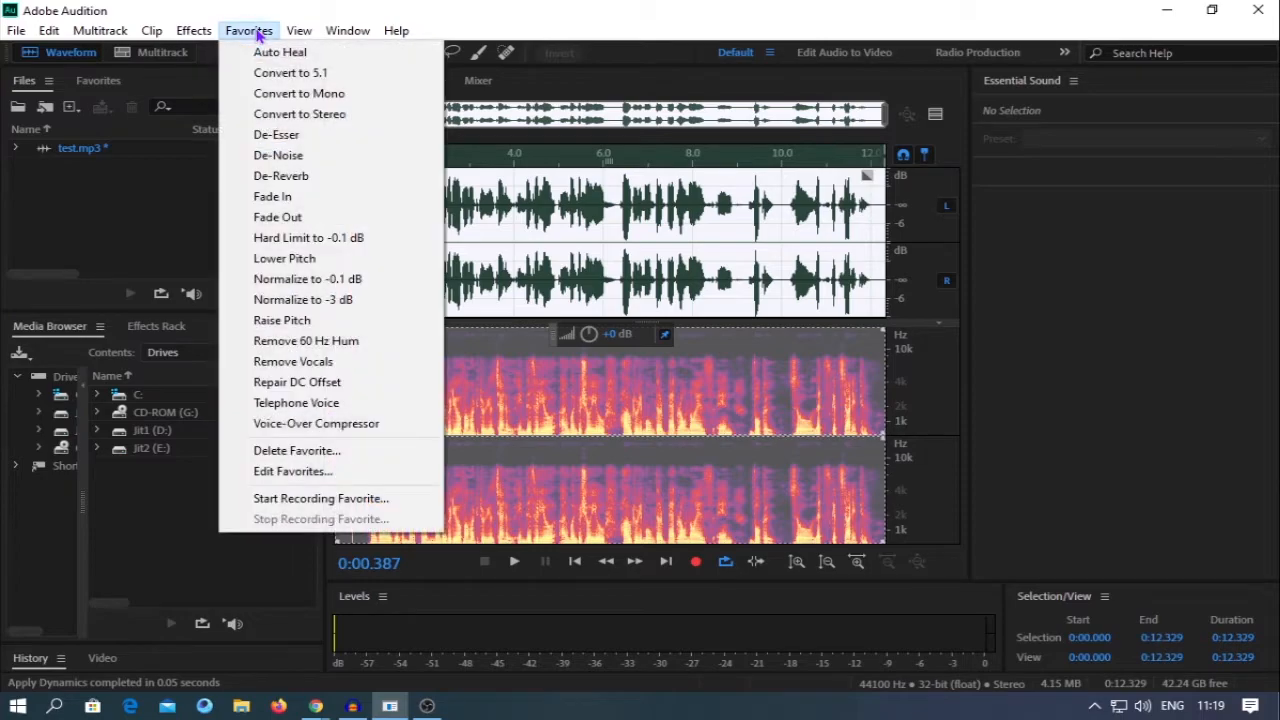
left_click(309, 287)
left_click(830, 280)
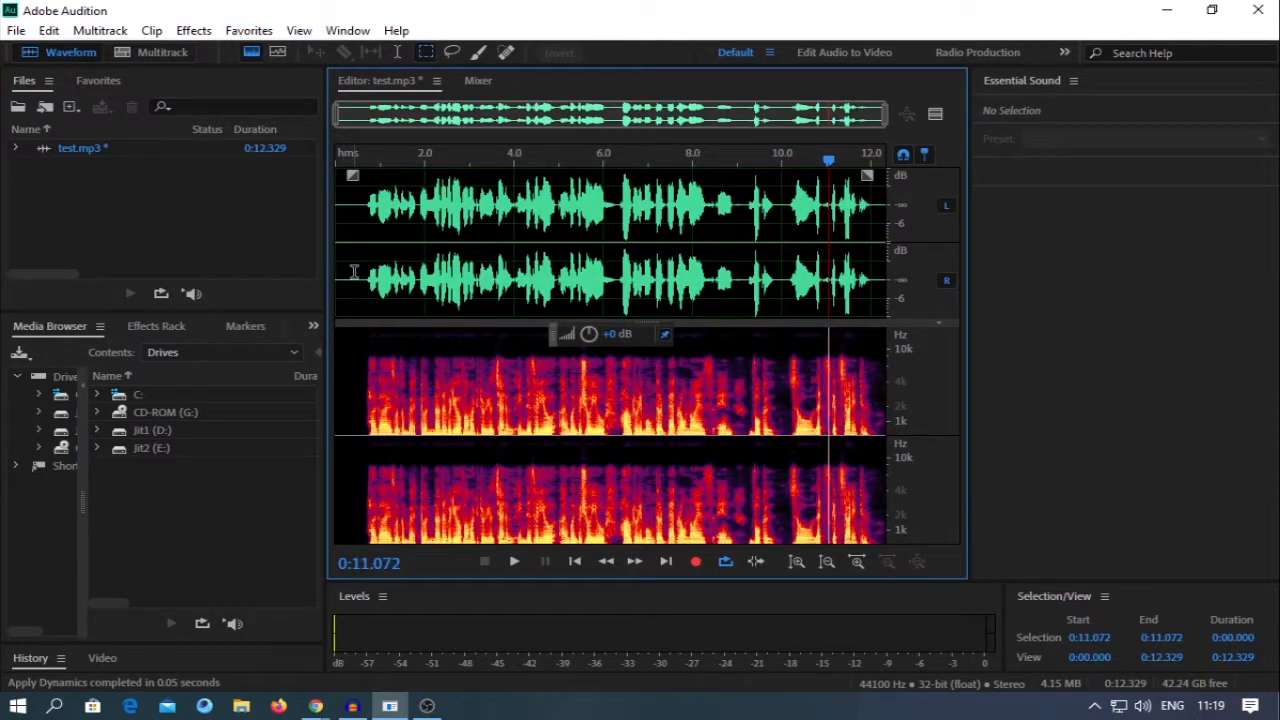
- Select the first 0.516 s of the test.mp3 waveform and normalize it to -0.1 dB
left_click_drag(358, 272, 332, 276)
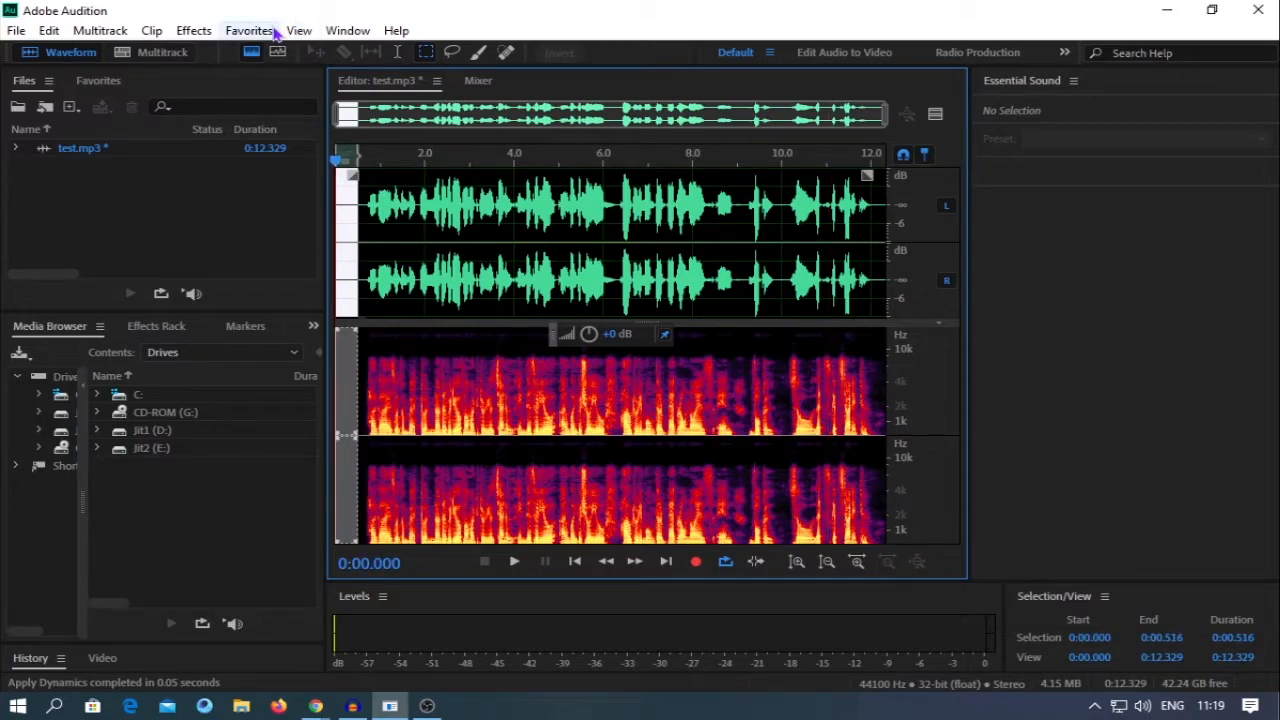
left_click(272, 32)
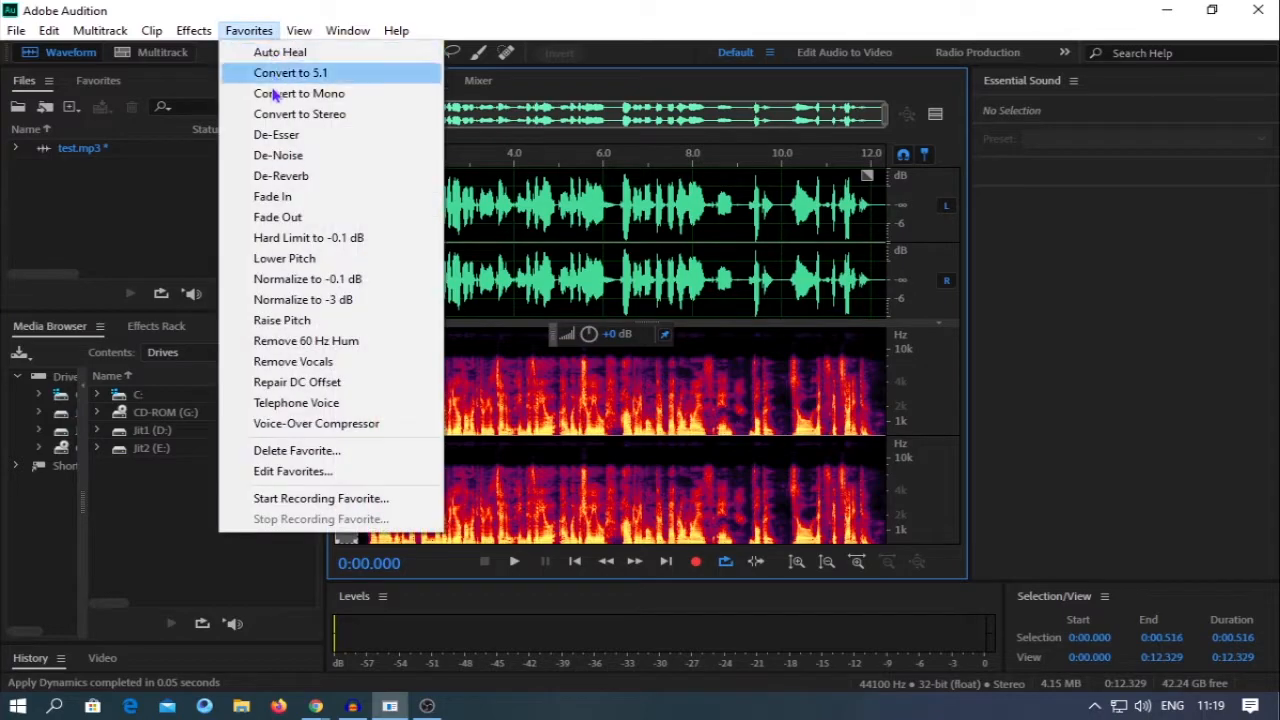
left_click(310, 282)
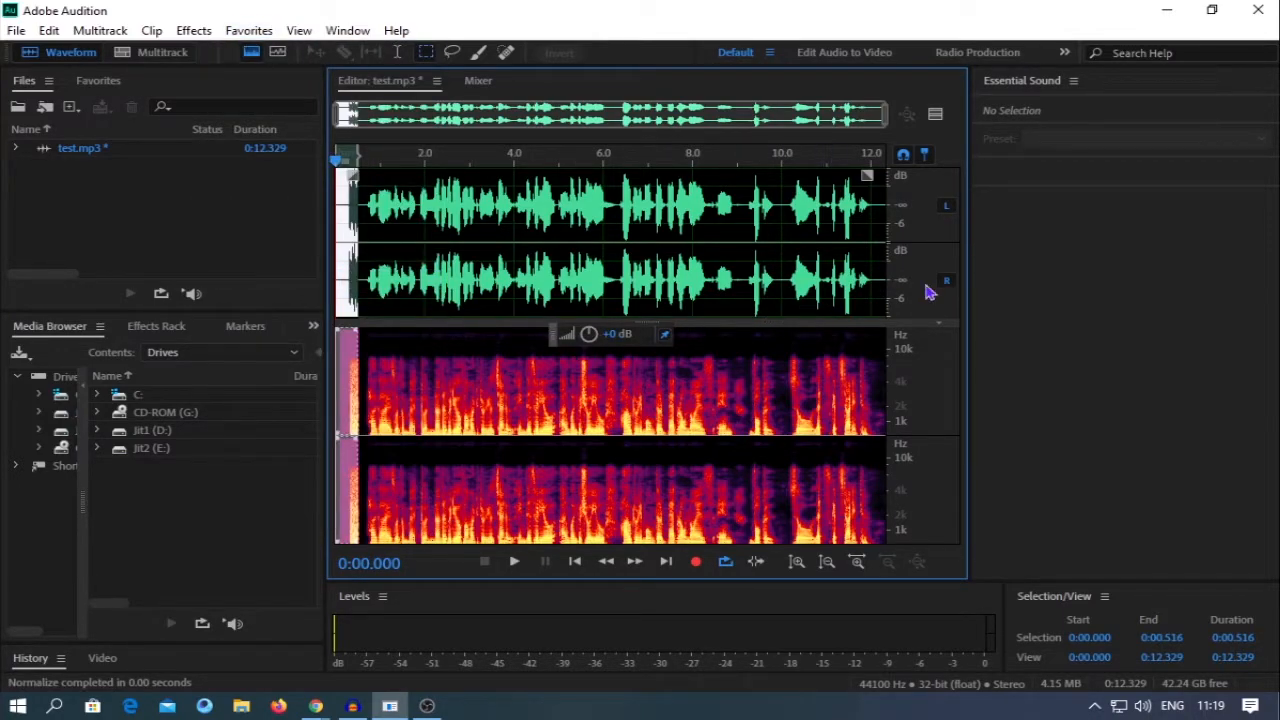
- Play the selected opening to hear its background noise, and undo its normalization
key("space")
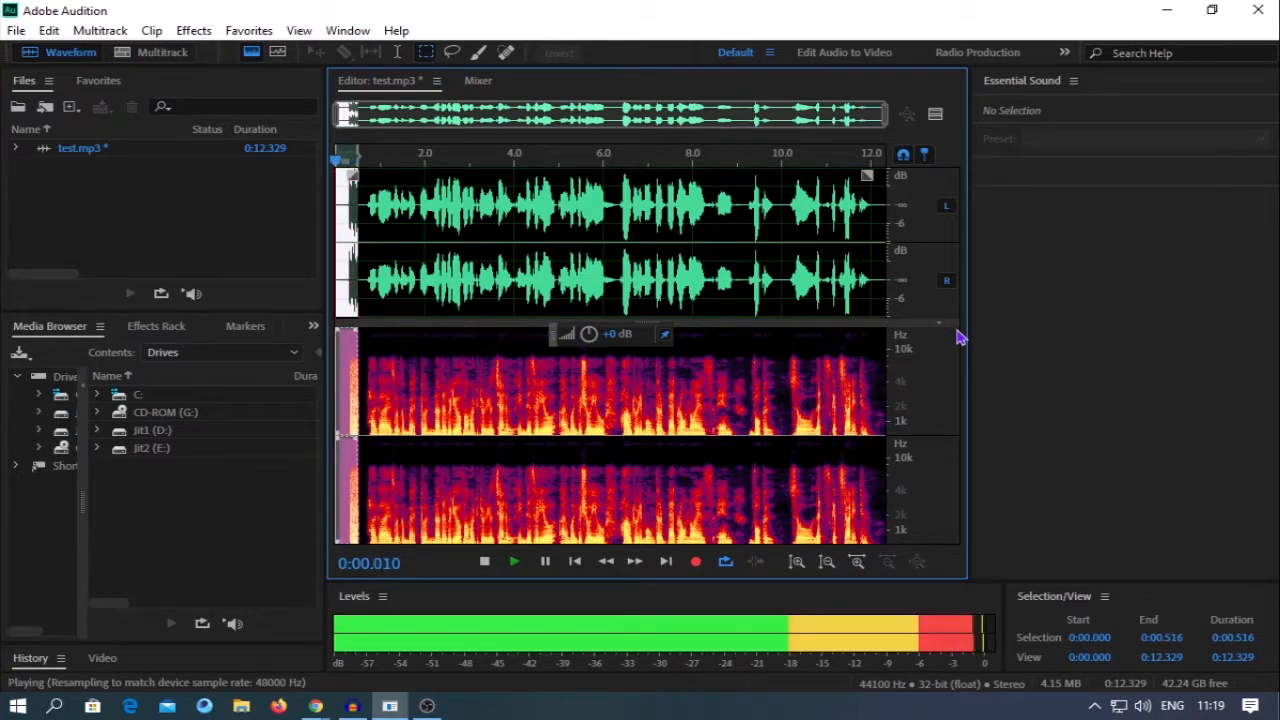
key("space")
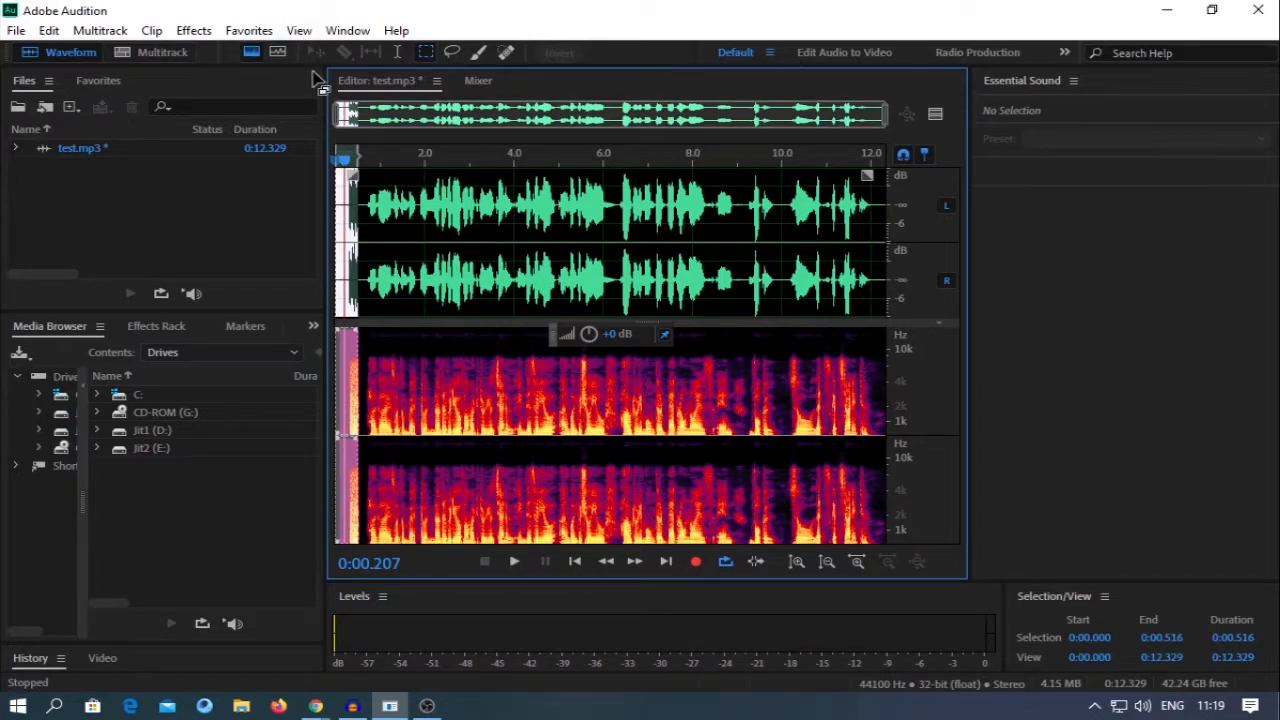
key("ctrl+z")
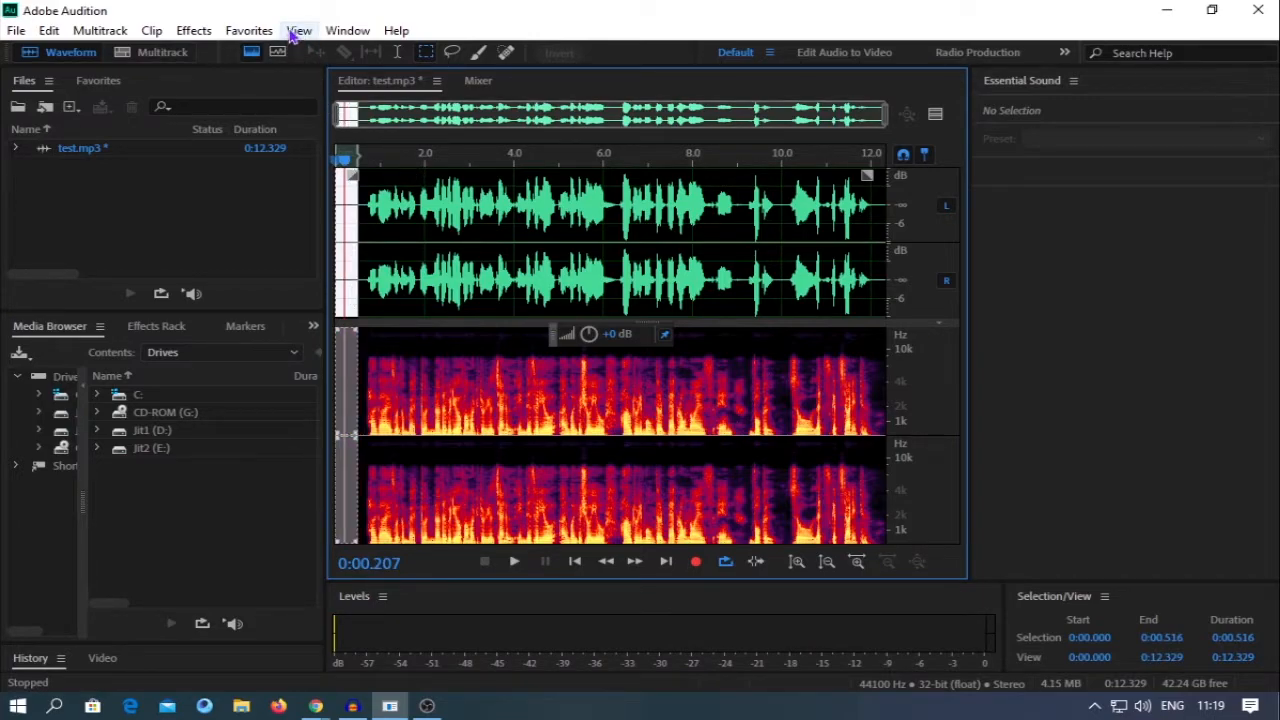
- Select the entire test.mp3 waveform and normalize it to -3 dB
key("ctrl+a")
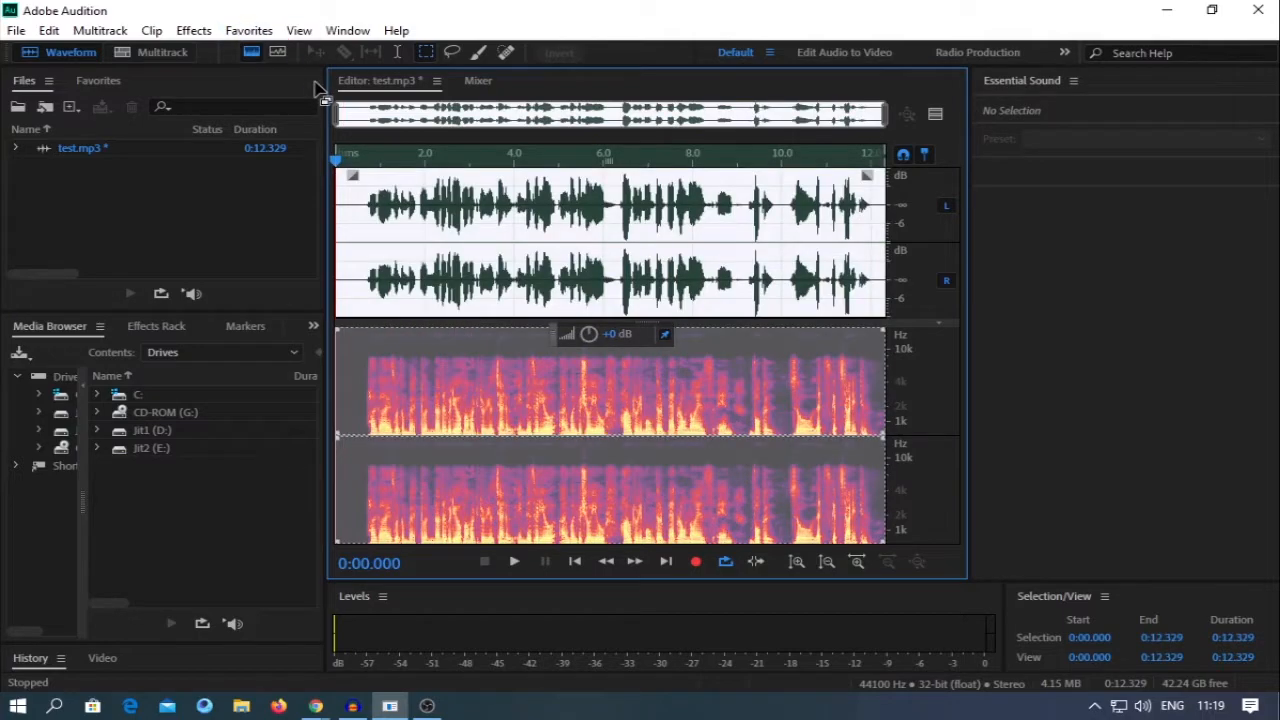
left_click(266, 33)
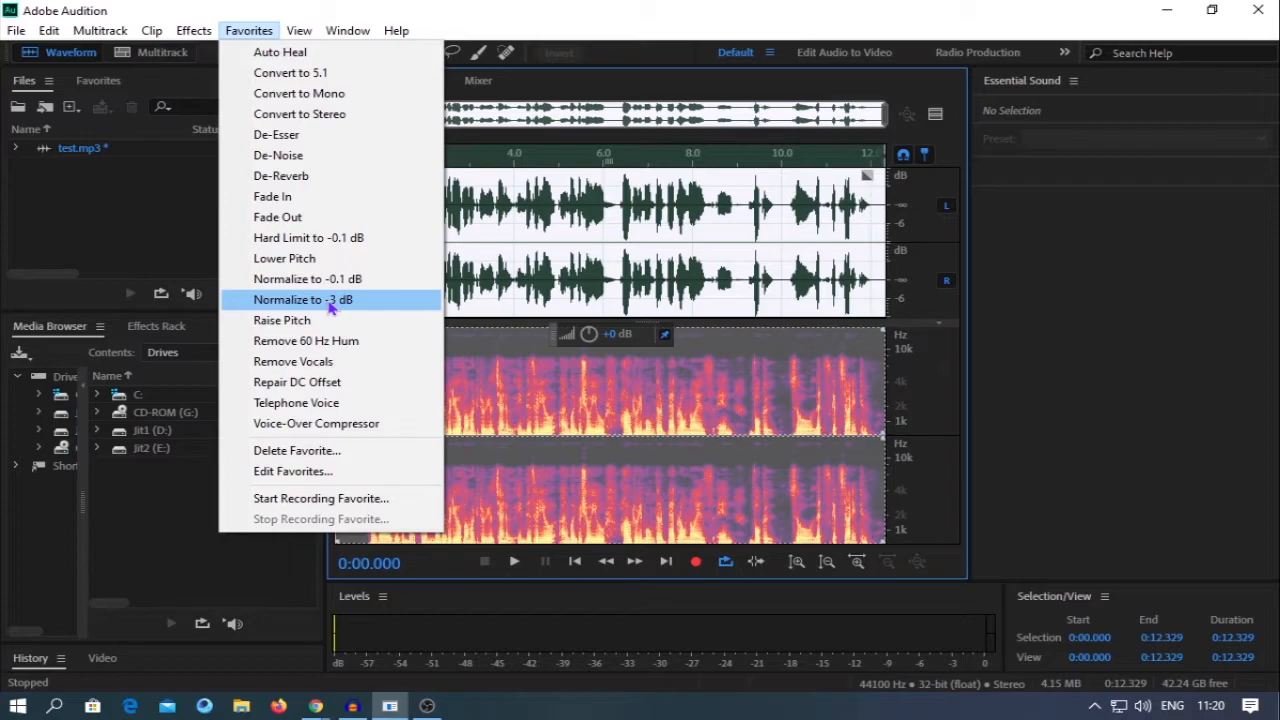
left_click(330, 308)
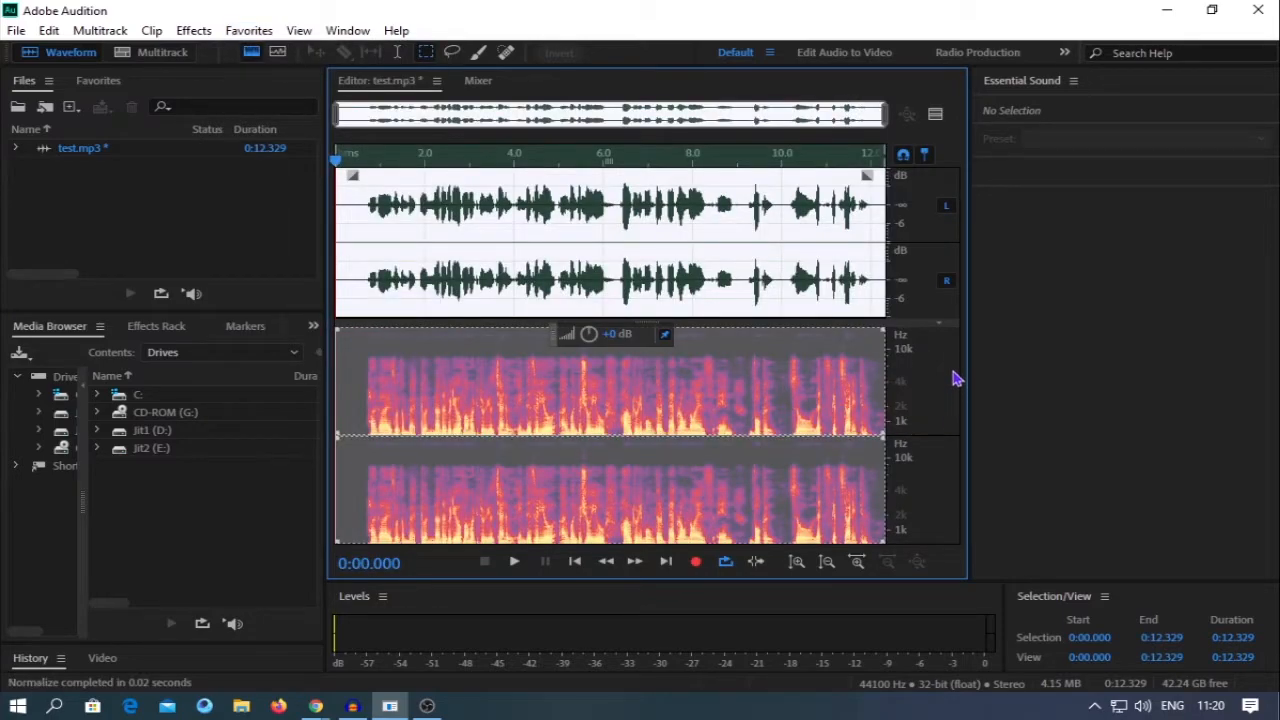
- Play the recording from about 0.2 s to check its levels, and return the playhead to the start
left_click(820, 284)
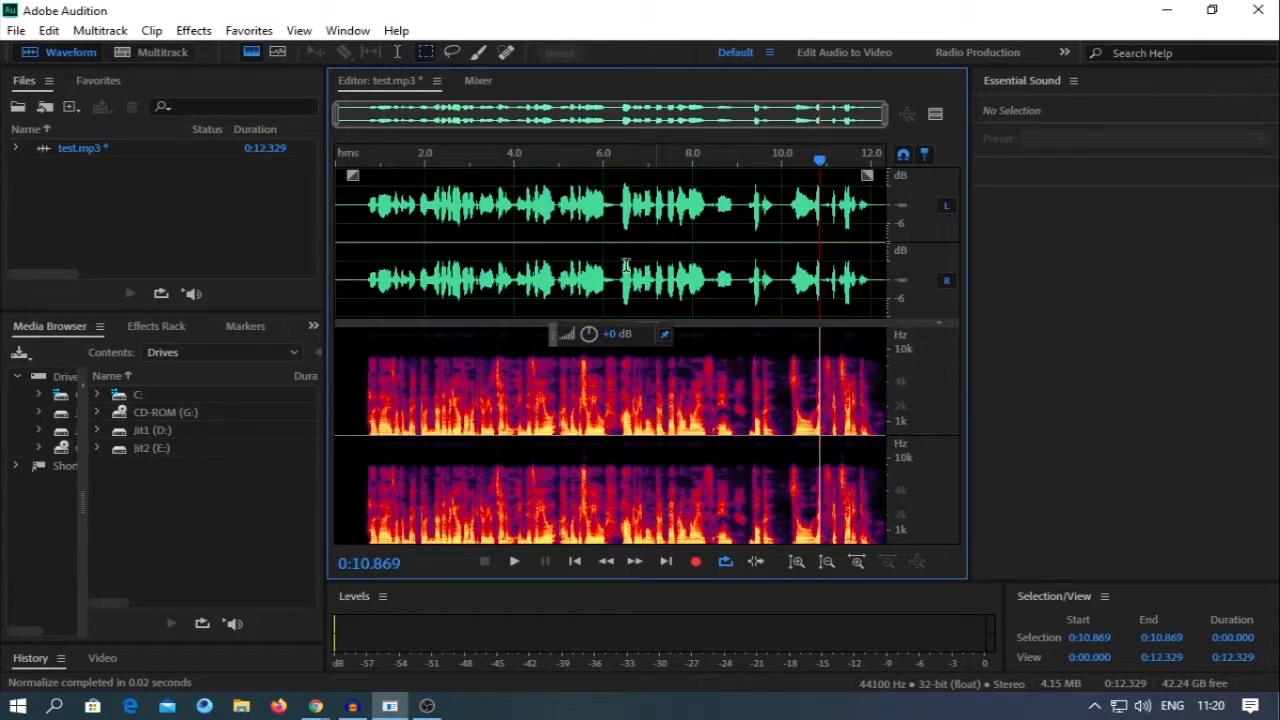
left_click(345, 205)
key("space")
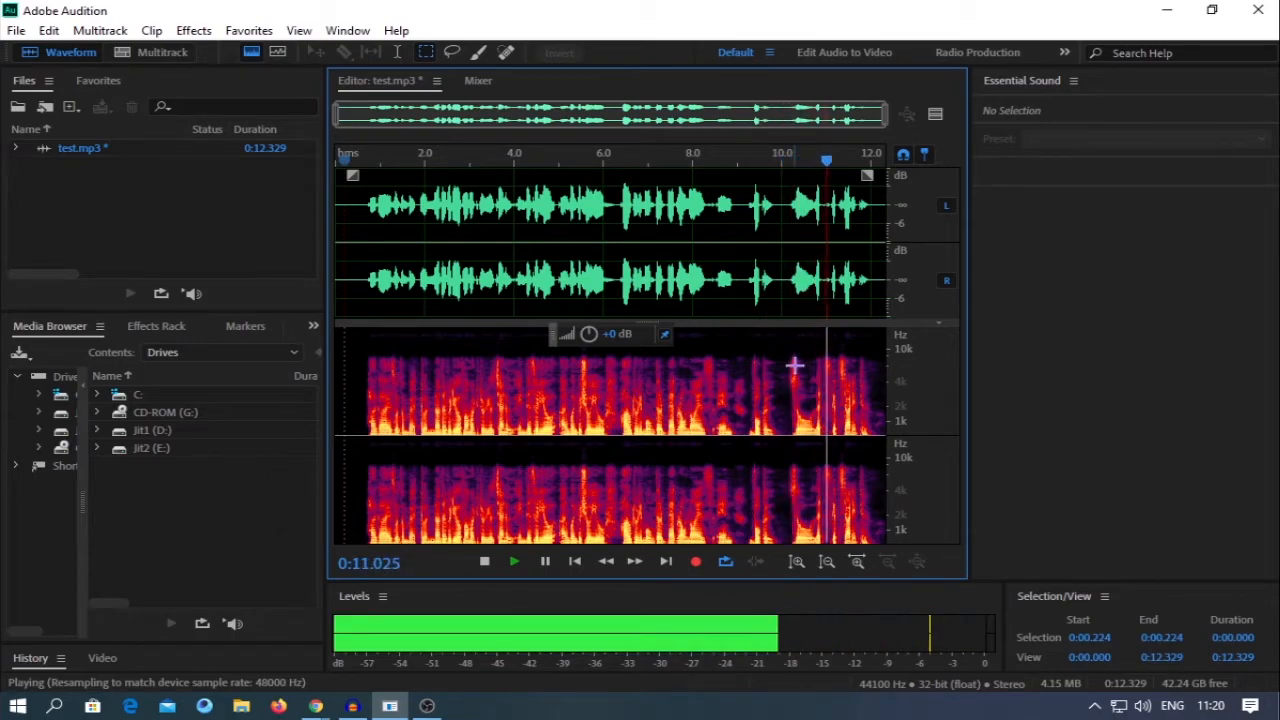
key("space")
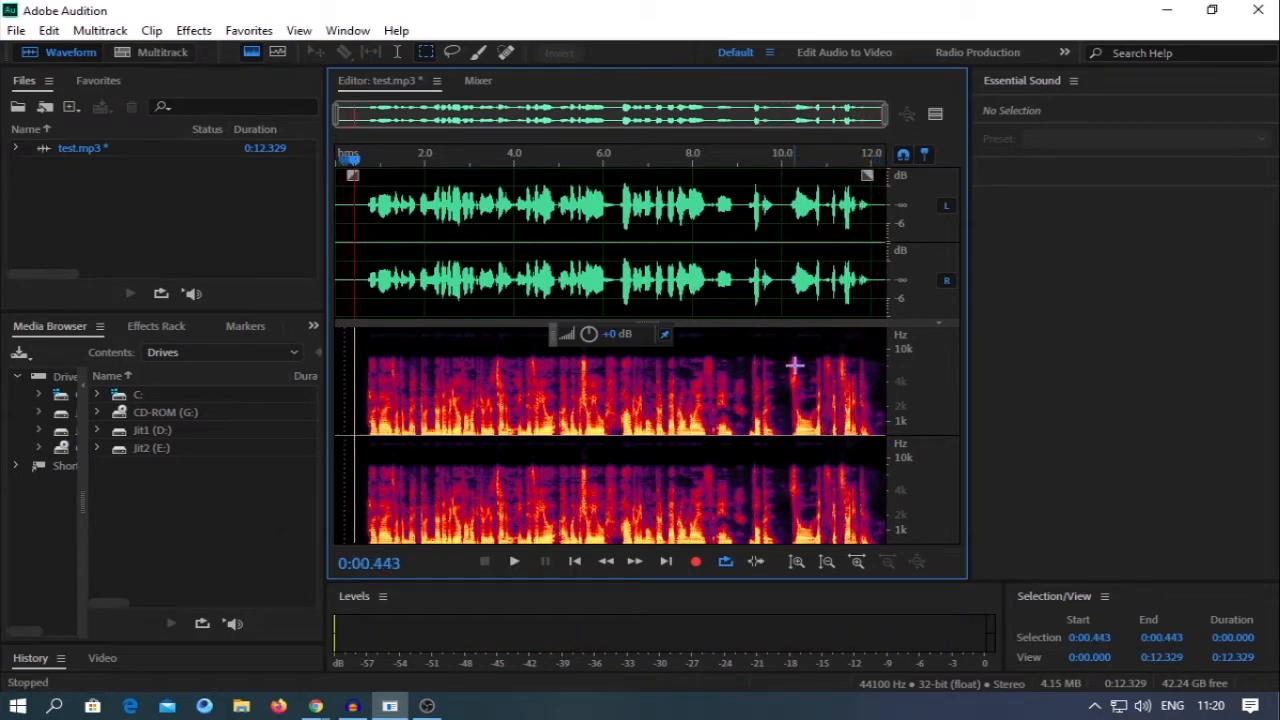
left_click_drag(349, 158, 334, 158)
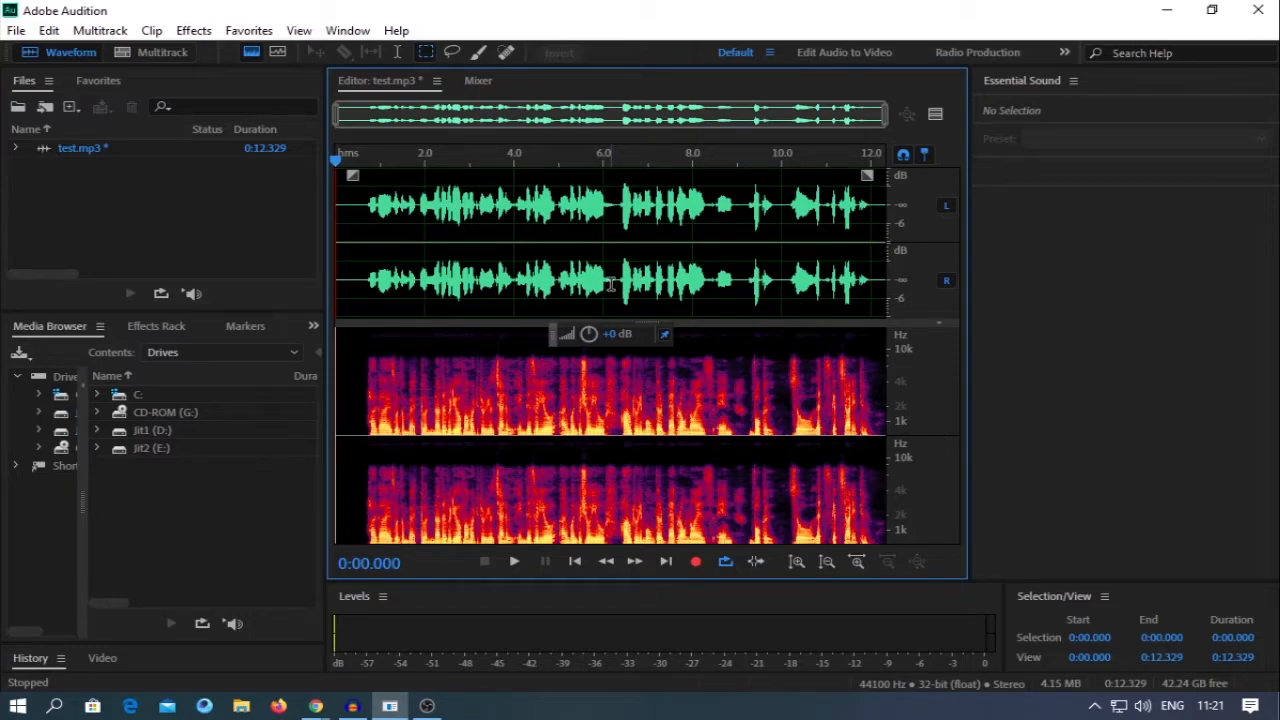
- Select the gap between phrases from 6.000 to 6.333 s and play it to check for noise
left_click_drag(604, 285, 616, 290)
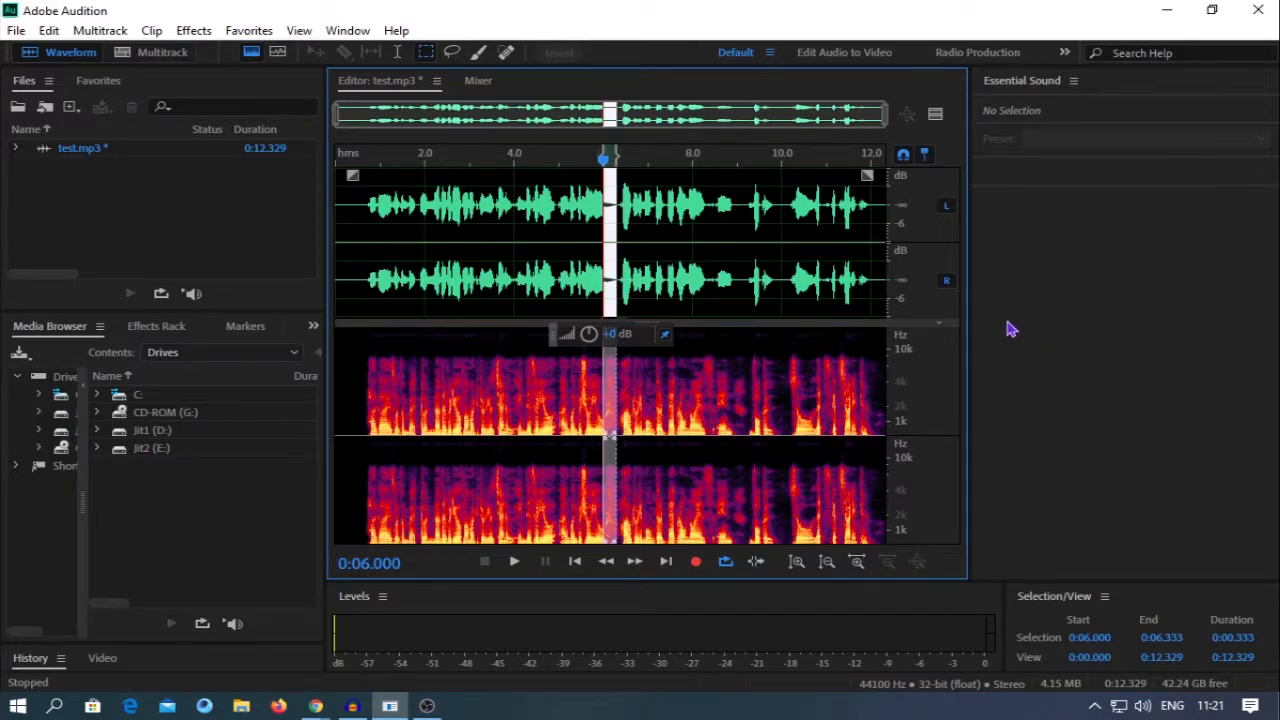
key("space")
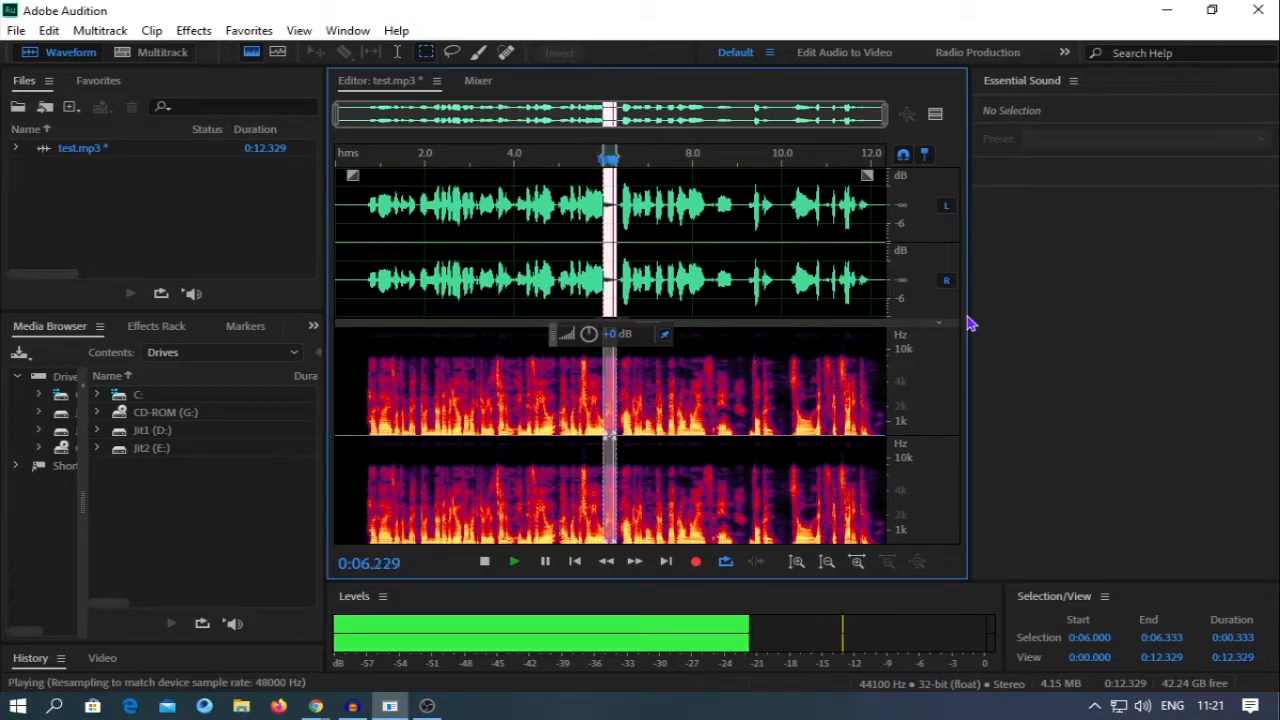
key("space")
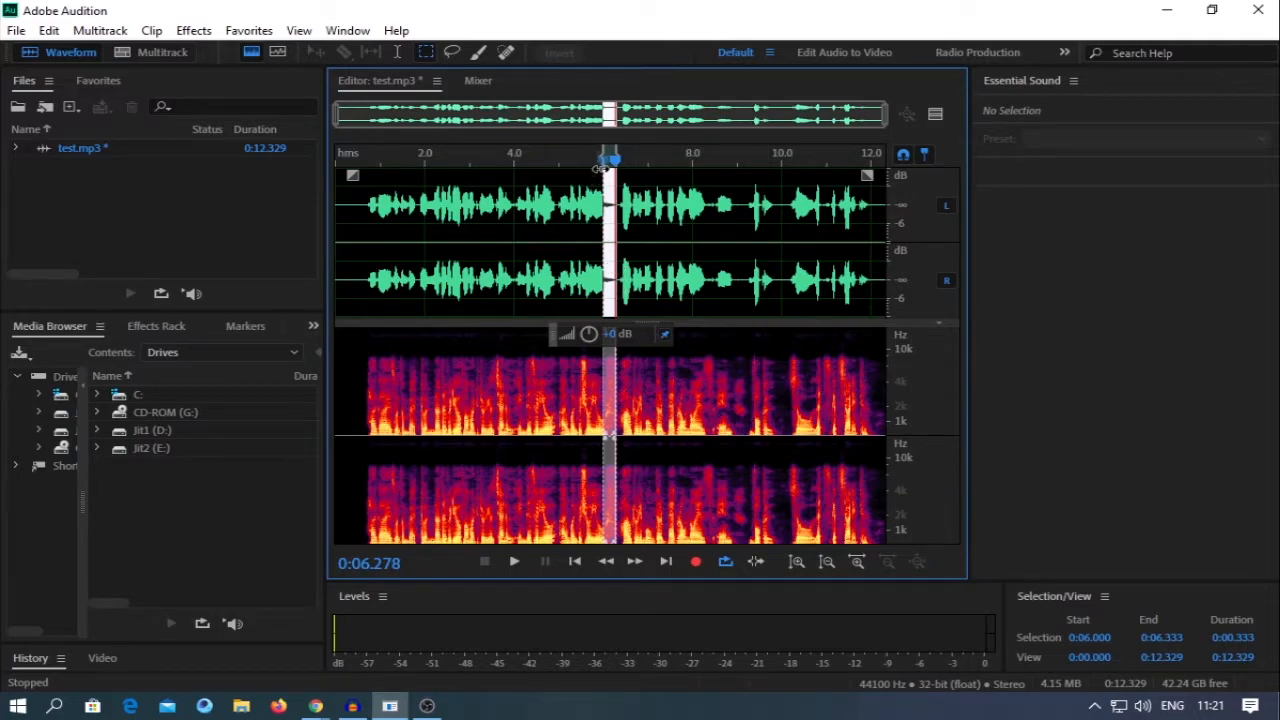
- Clear the selection and open a file export for test_01.mp3 in MP3 Audio format, with the Desktop as its location
left_click(345, 213)
left_click(16, 30)
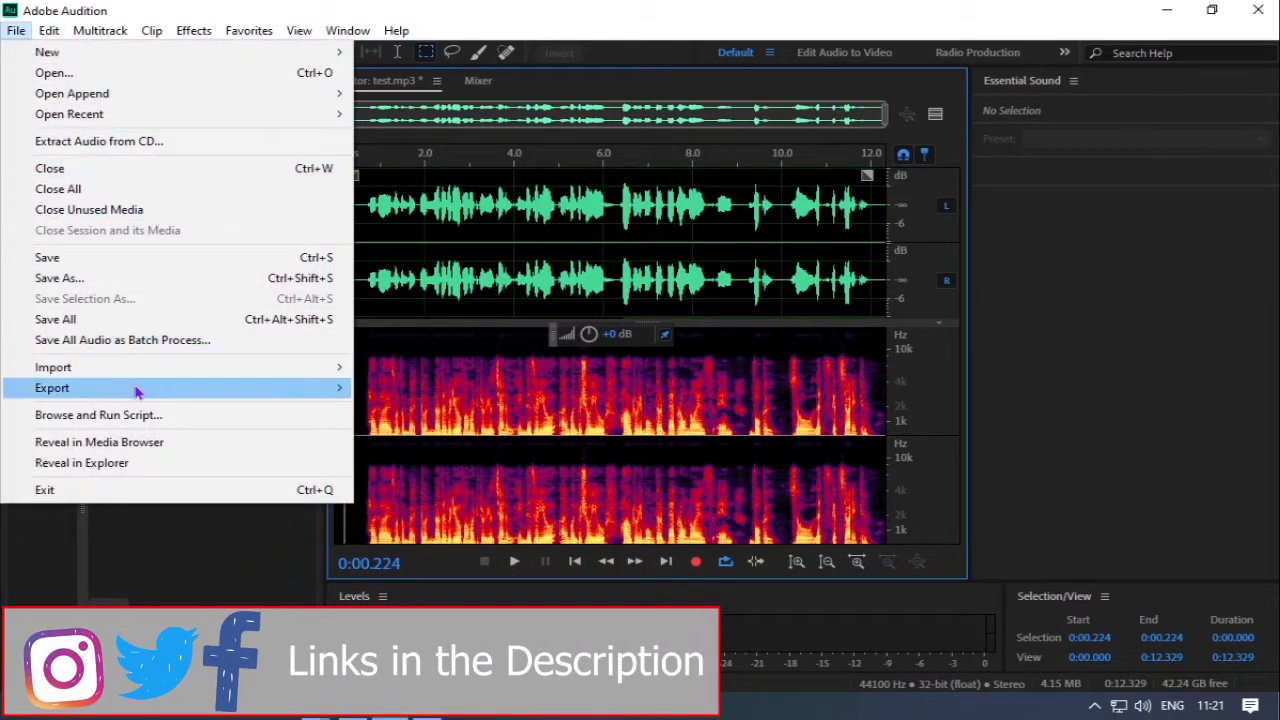
left_click(463, 393)
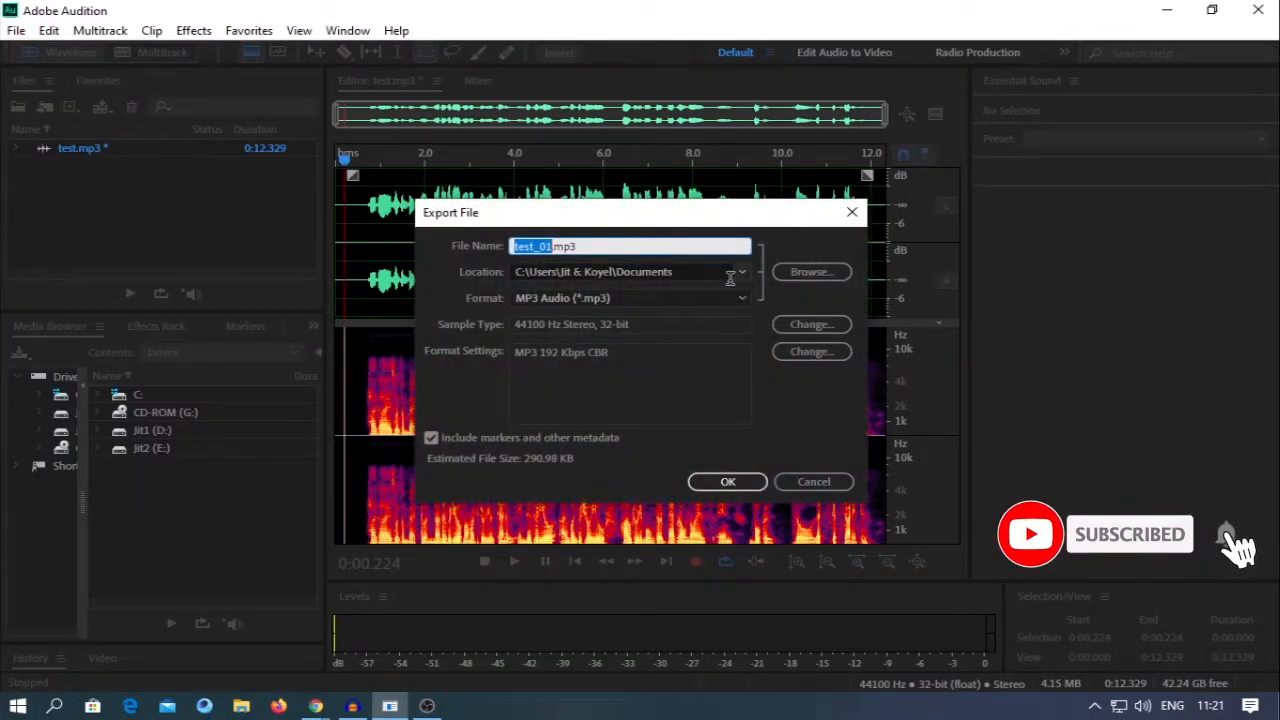
left_click(805, 274)
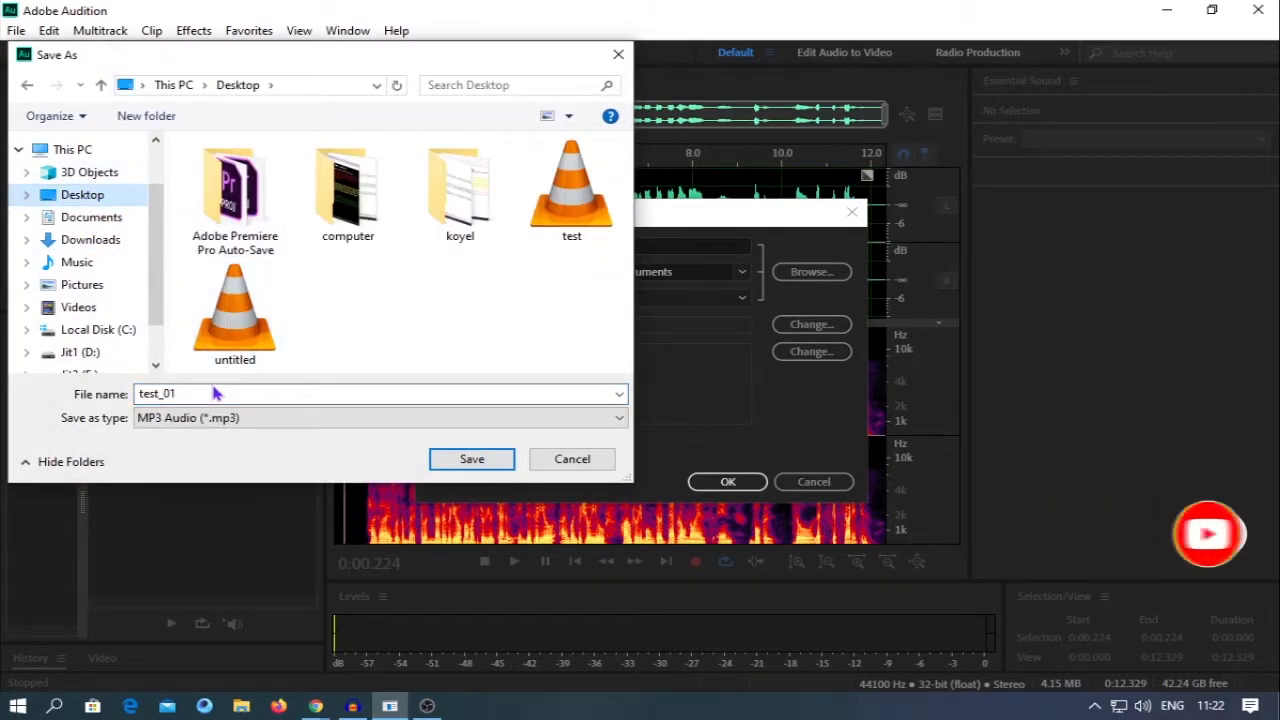
left_click(475, 460)
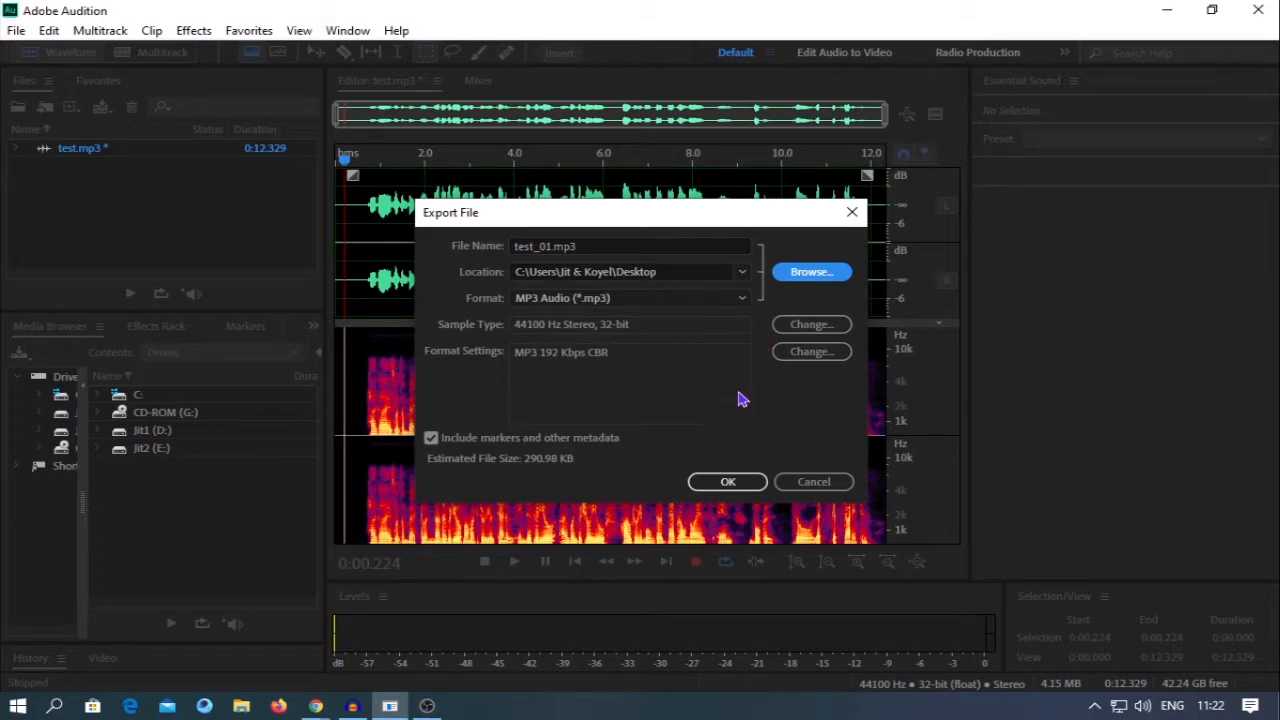
- Set the MP3 bitrate to 320 Kbps (44100 Hz) and export the file, accepting the lossy format
left_click(796, 354)
left_click(755, 362)
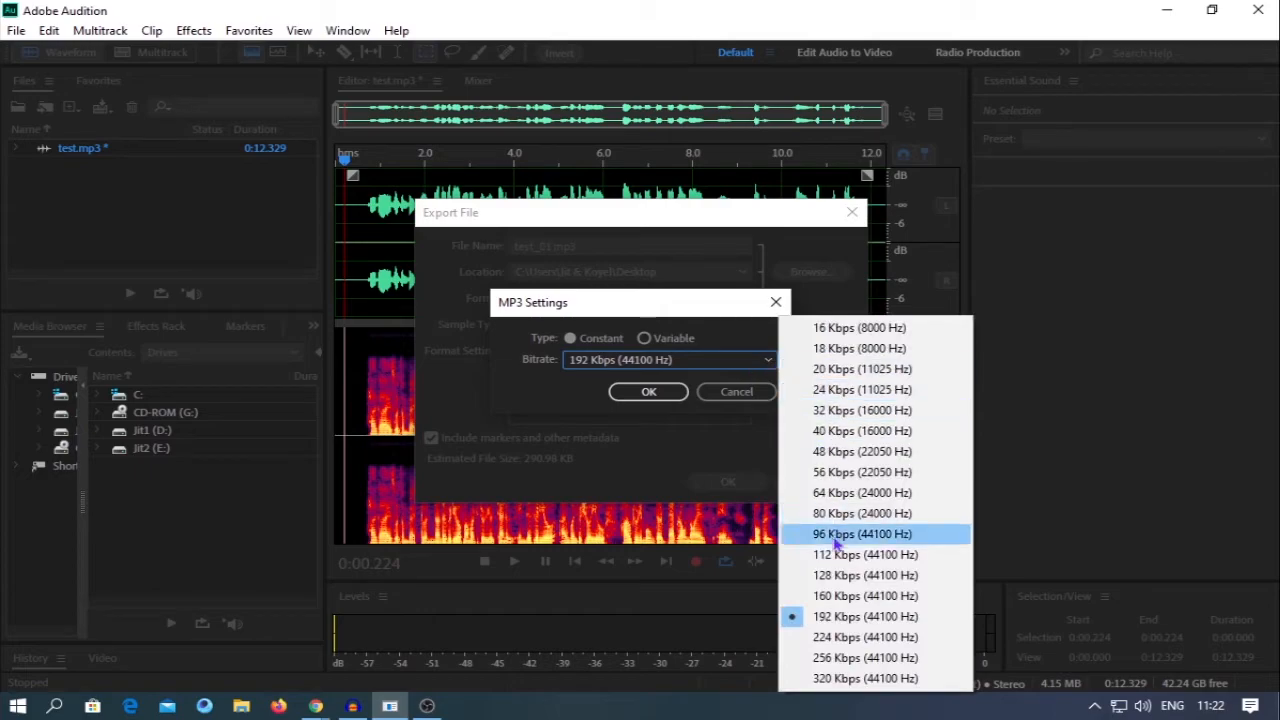
left_click(820, 680)
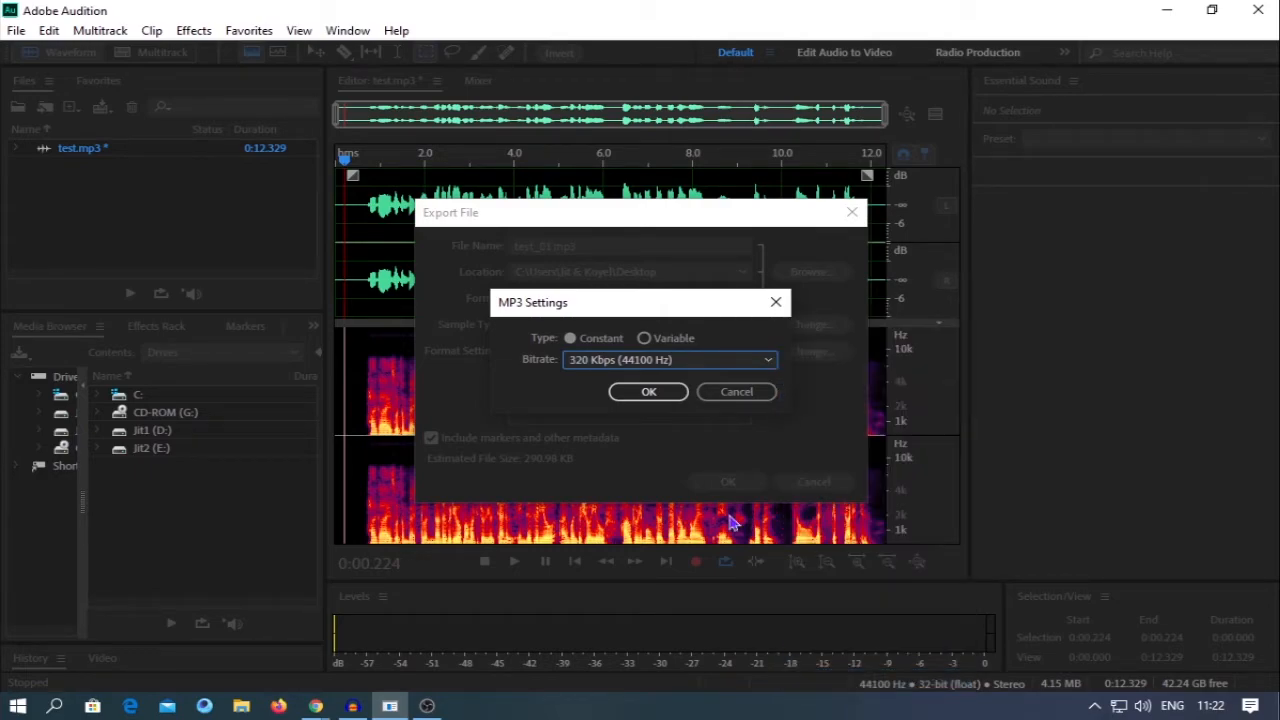
left_click(649, 392)
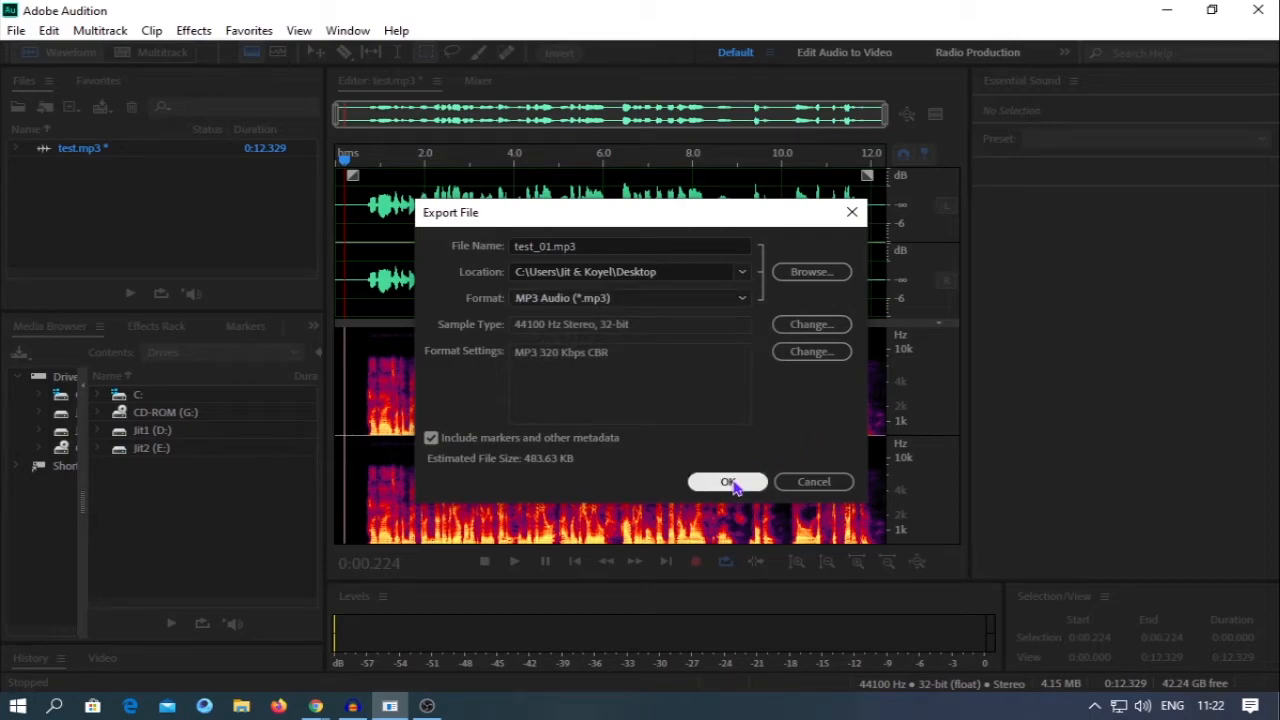
left_click(728, 482)
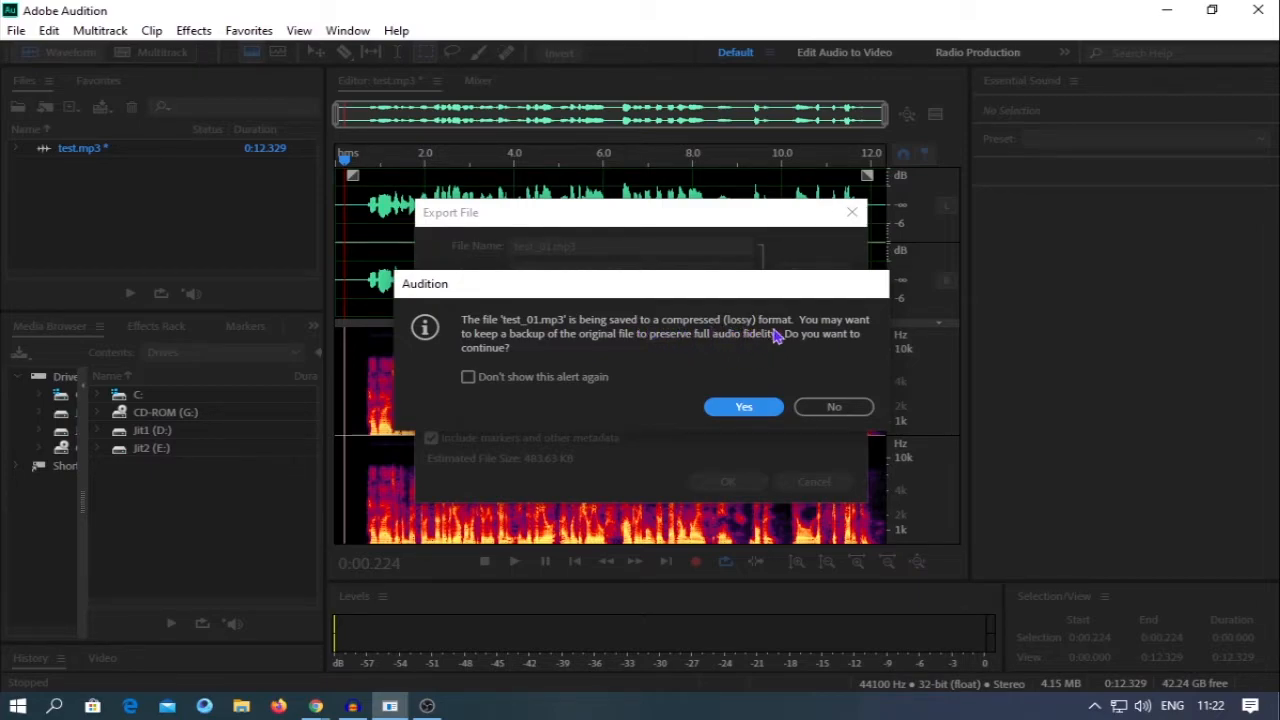
left_click(748, 408)
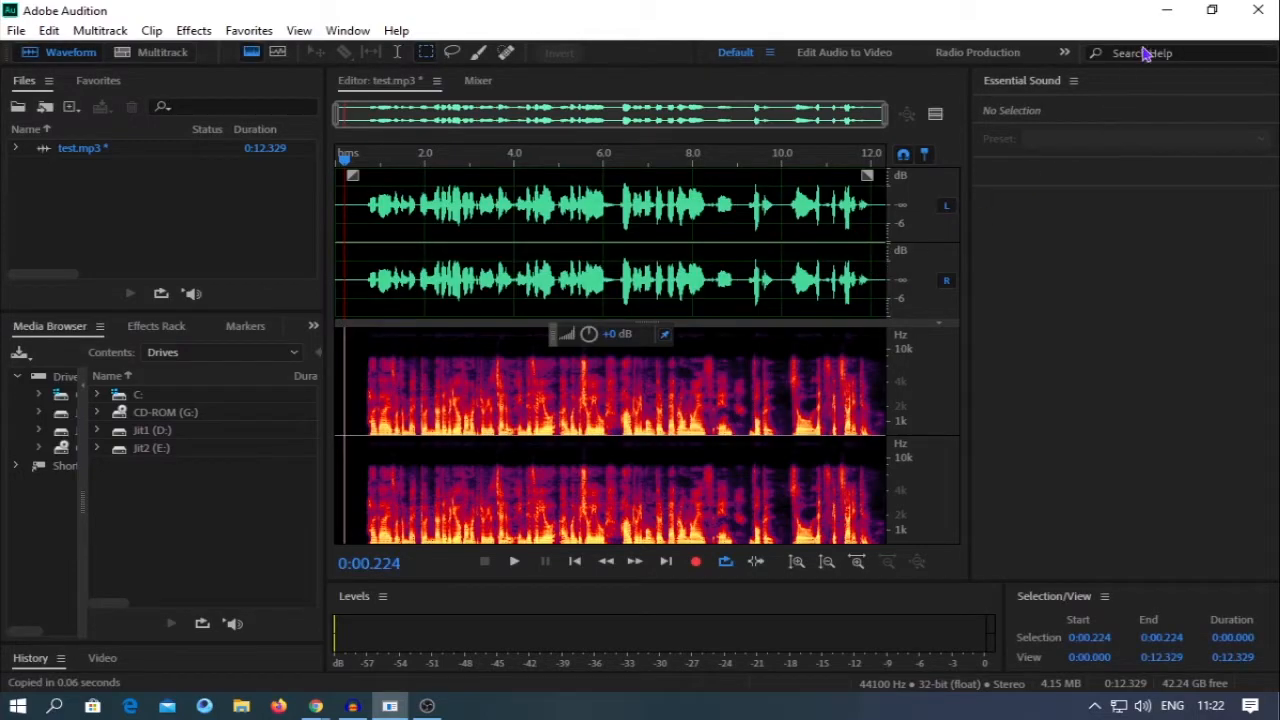
- Minimize Audition, play the exported test_01 file from the desktop in VLC media player, and close the player
left_click(1166, 10)
double_click(112, 645)
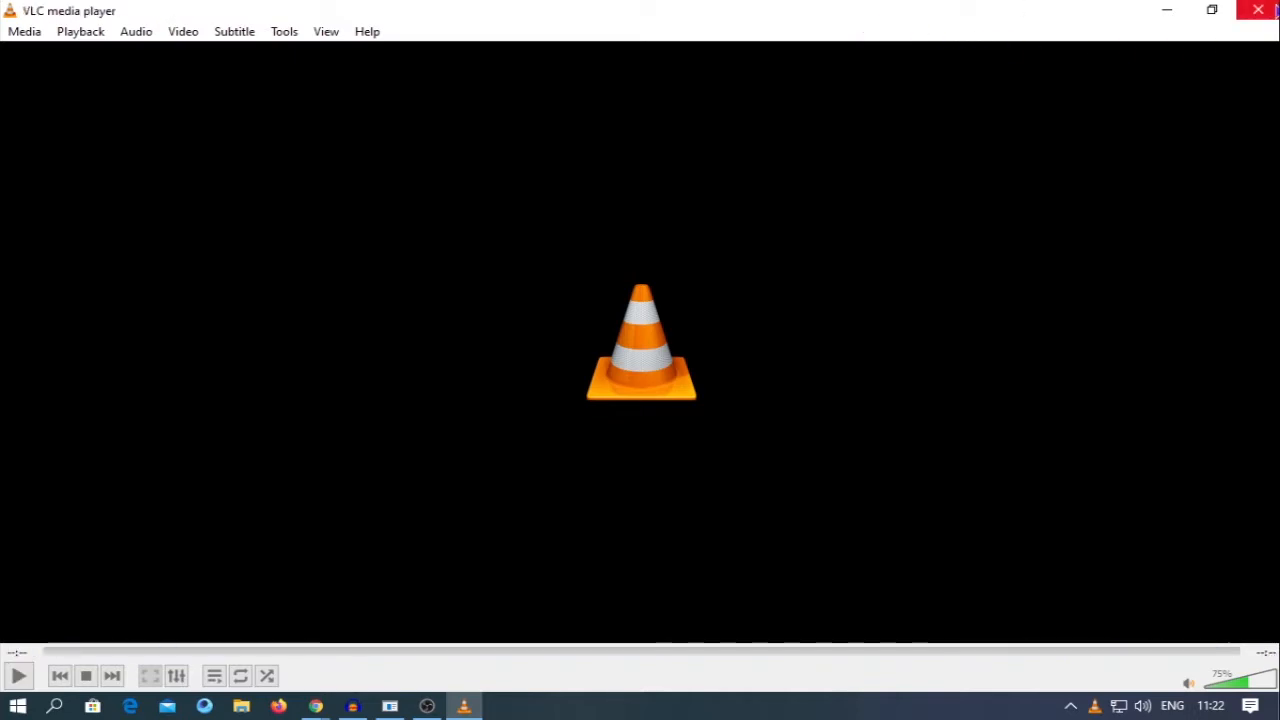
left_click(1274, 9)
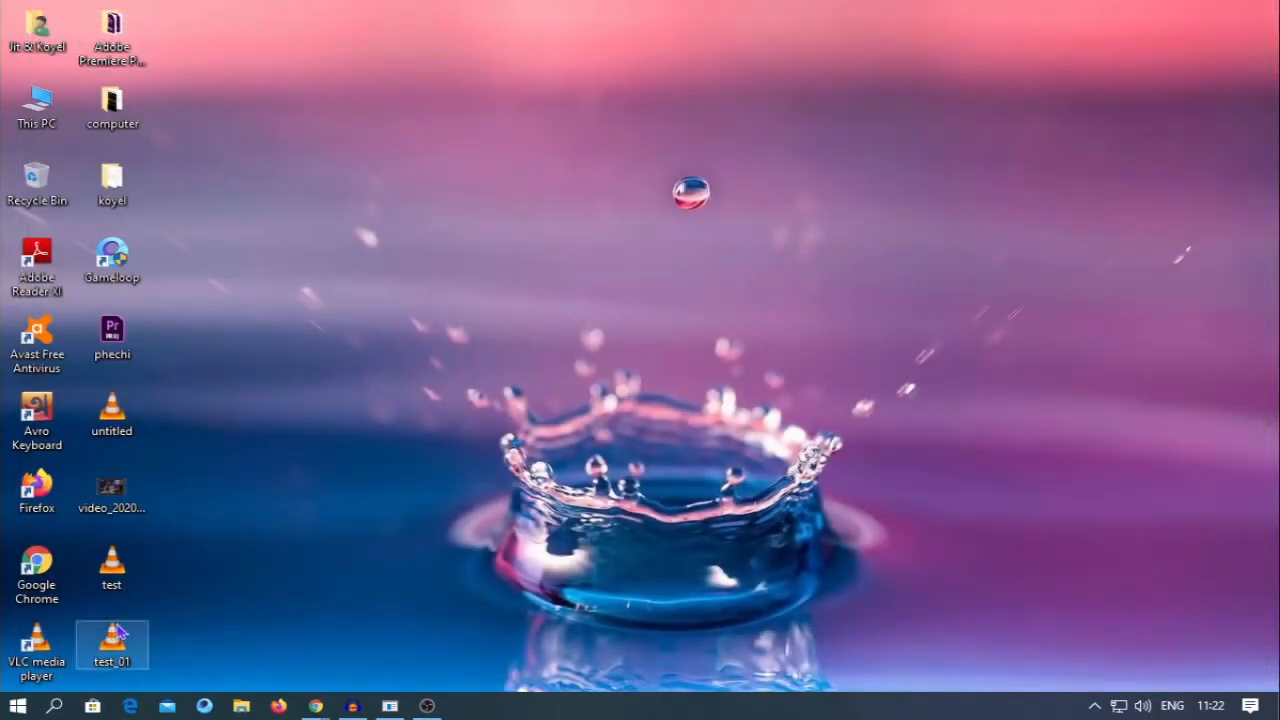
- Switch to Audacity and reduce the height of the untitled stereo track
left_click(385, 708)
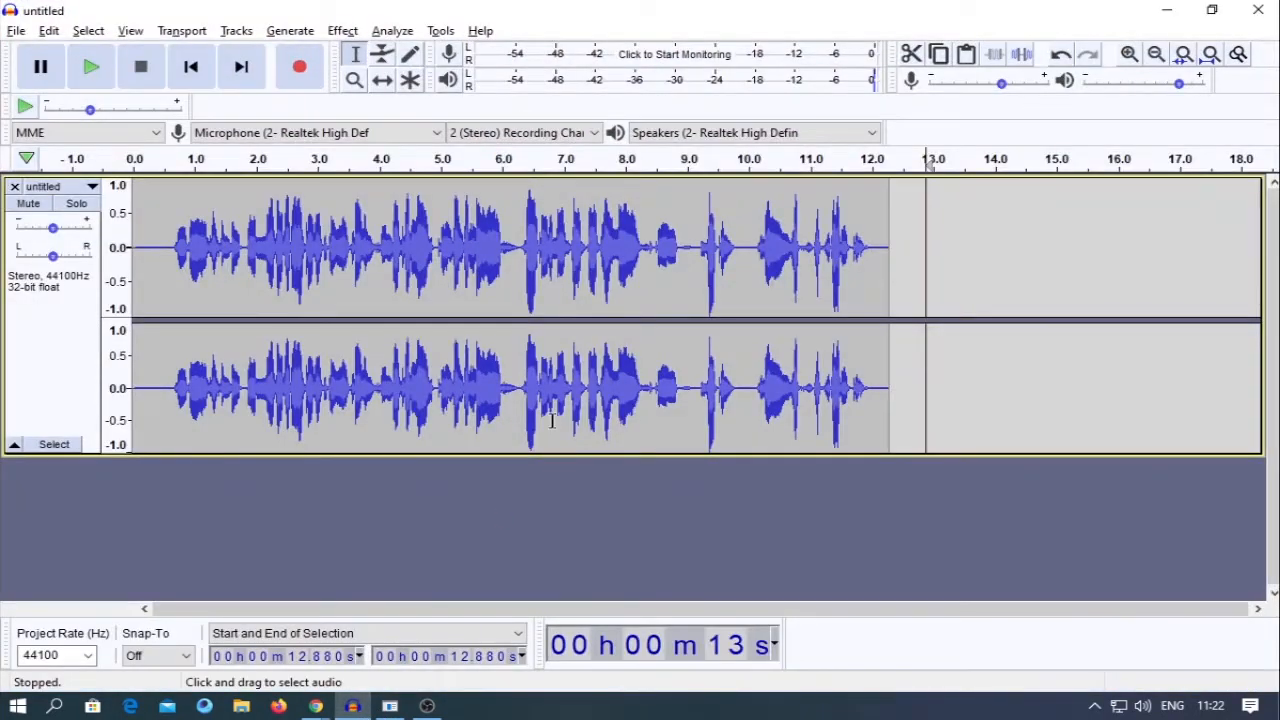
left_click_drag(149, 457, 160, 268)
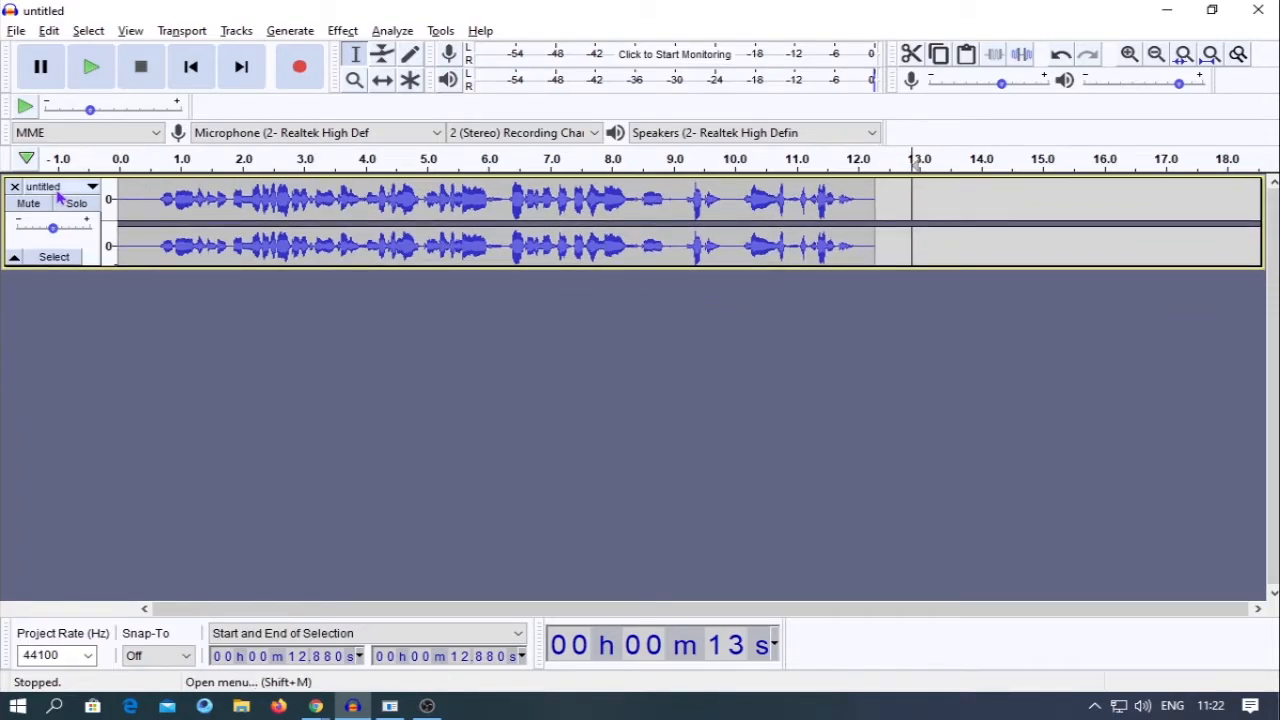
- Mute the untitled track and import test_01 from the desktop as a new track below it
left_click(28, 203)
key("alt+Tab")
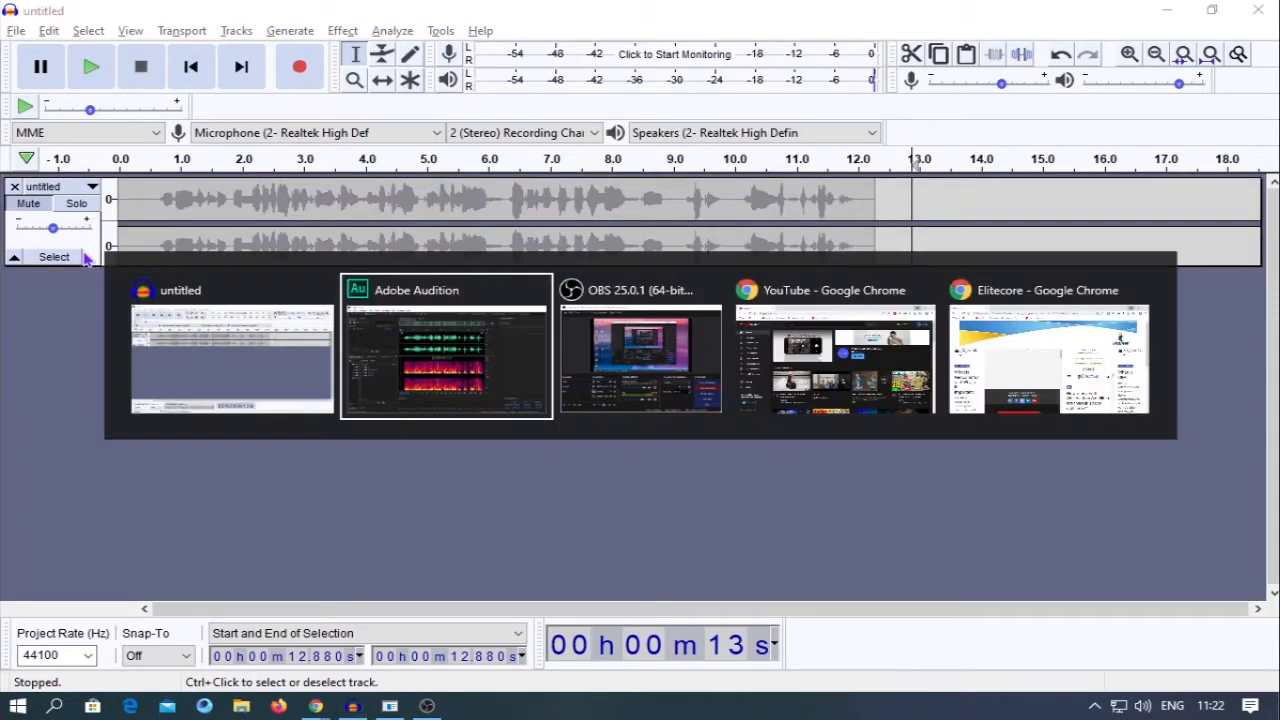
key("alt+Tab")
key("alt+Tab")
key("alt+Tab")
key("alt+Tab")
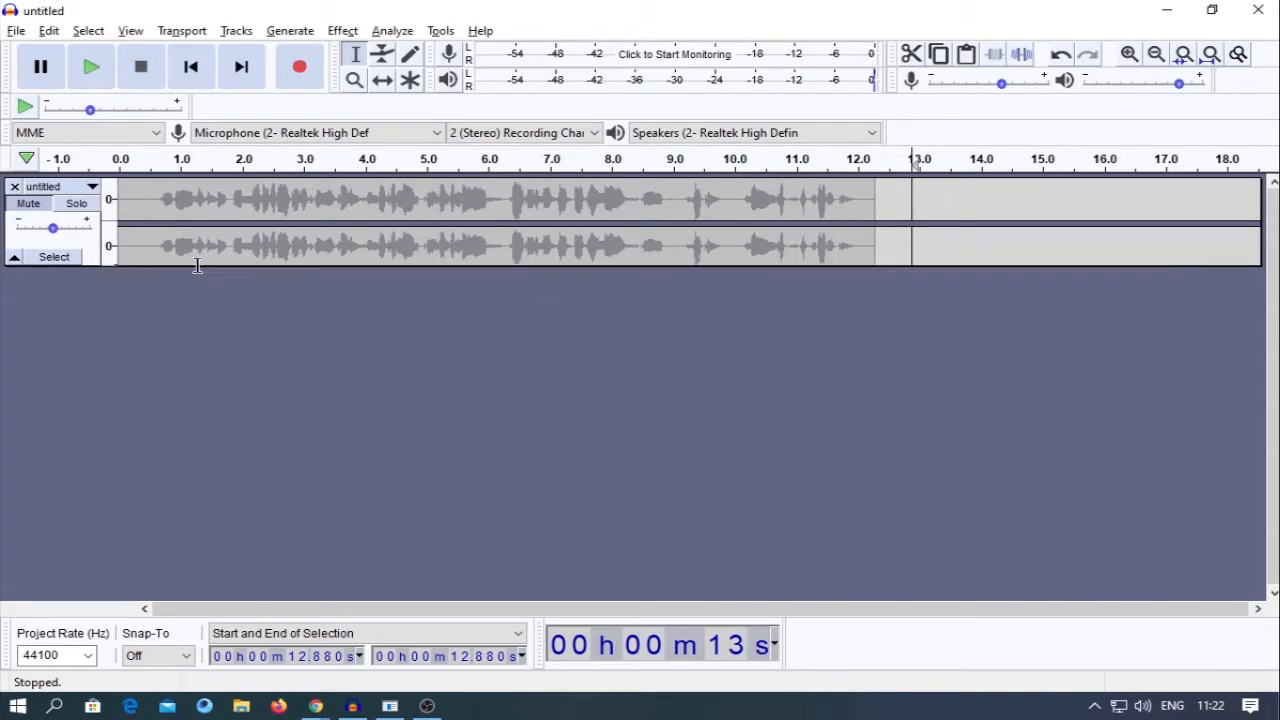
left_click(1212, 10)
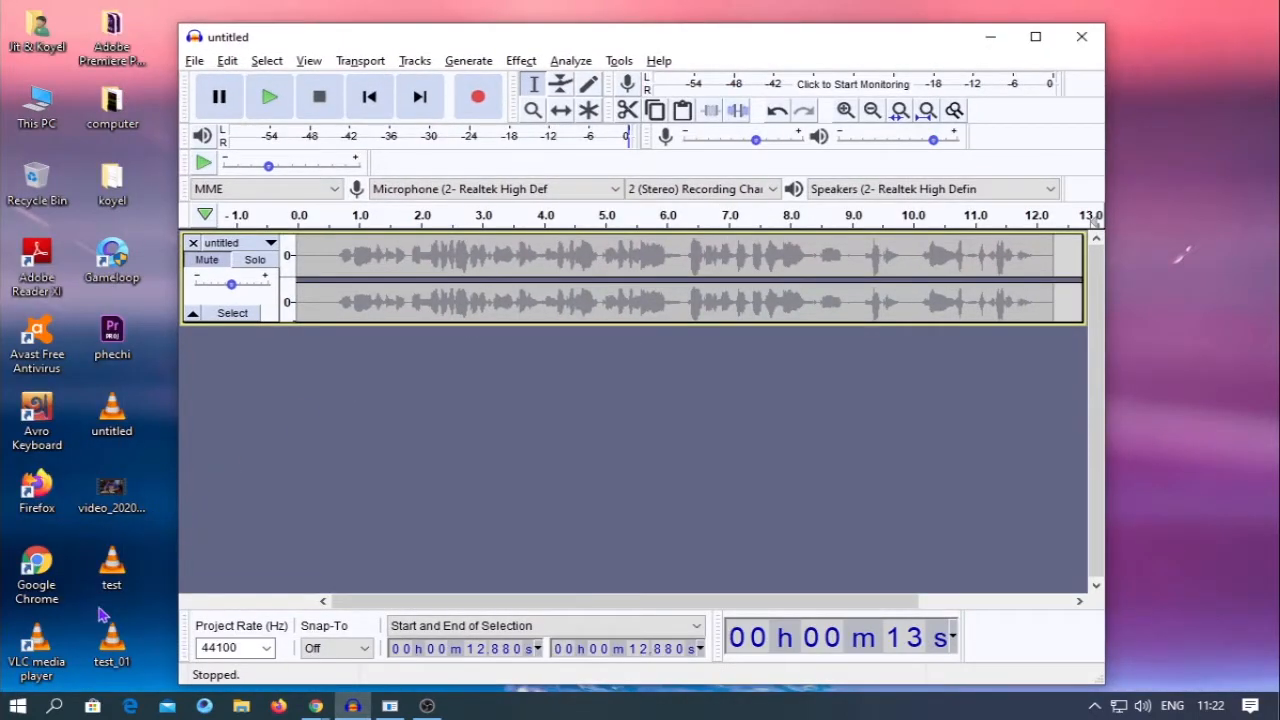
left_click_drag(110, 638, 545, 508)
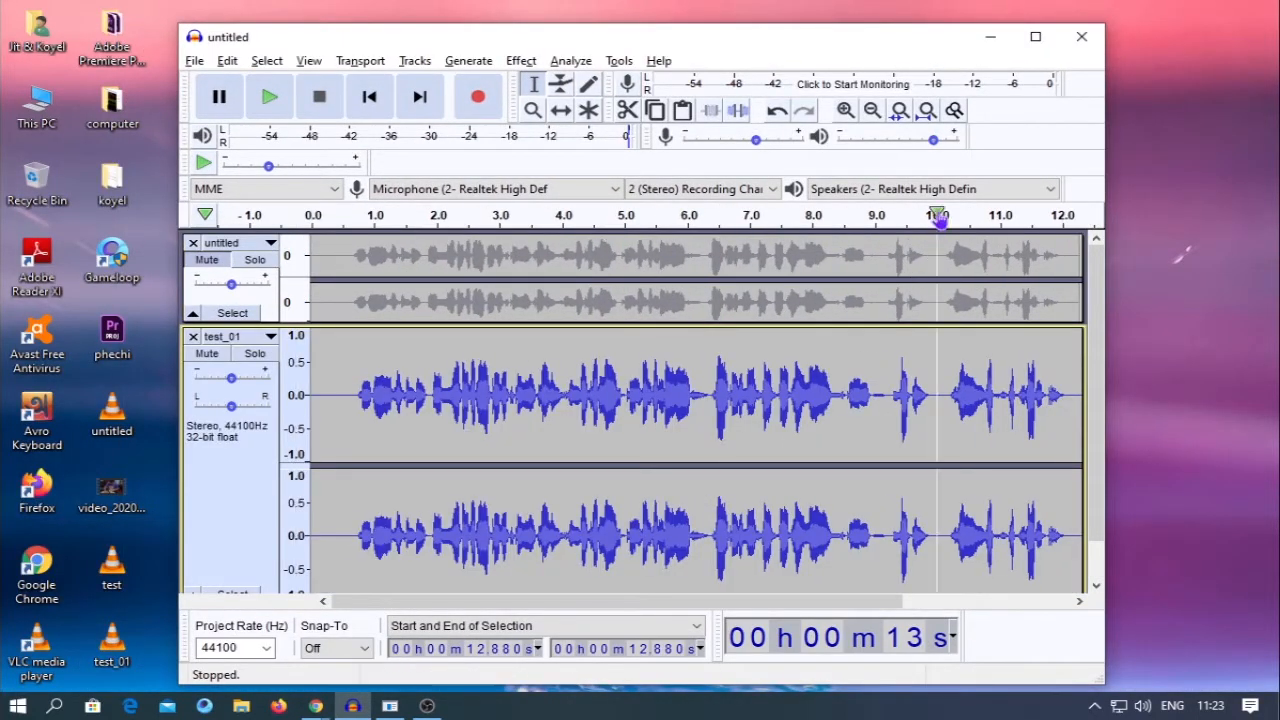
left_click(1036, 36)
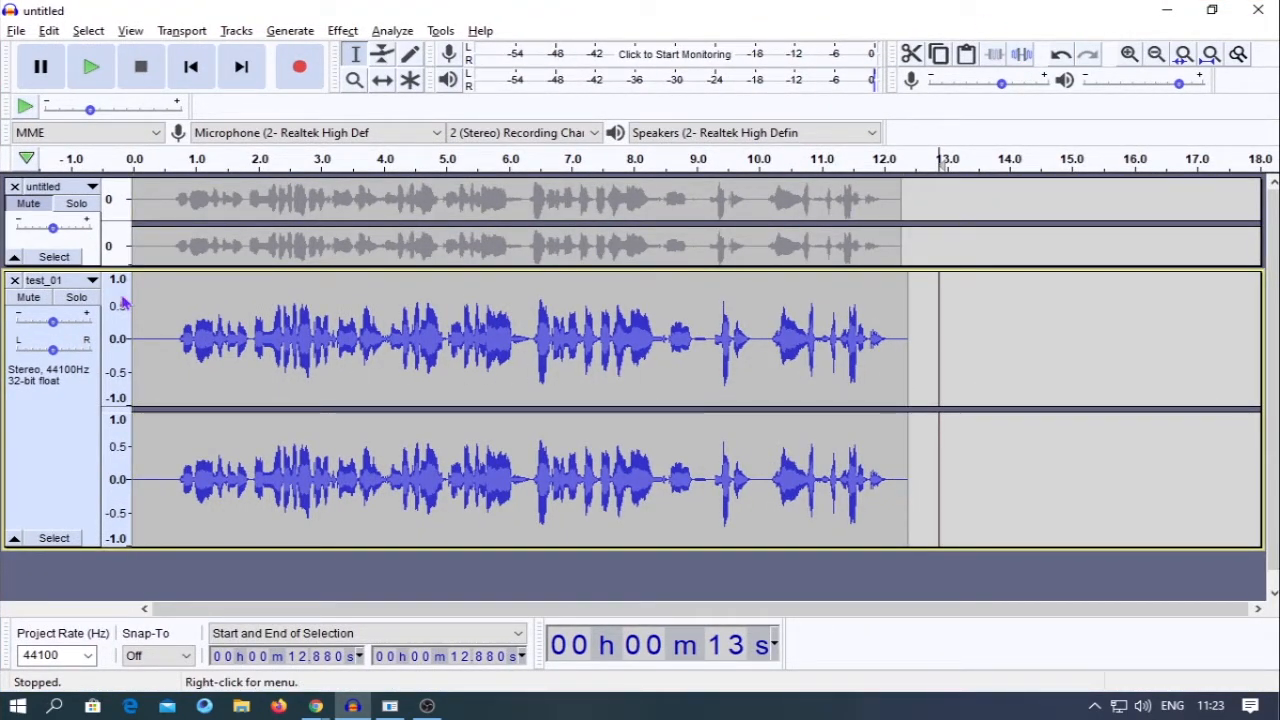
- Play the test_01 track, mark the gap at 6.087–6.279 s, and inspect the waveform at its start up close
left_click(55, 163)
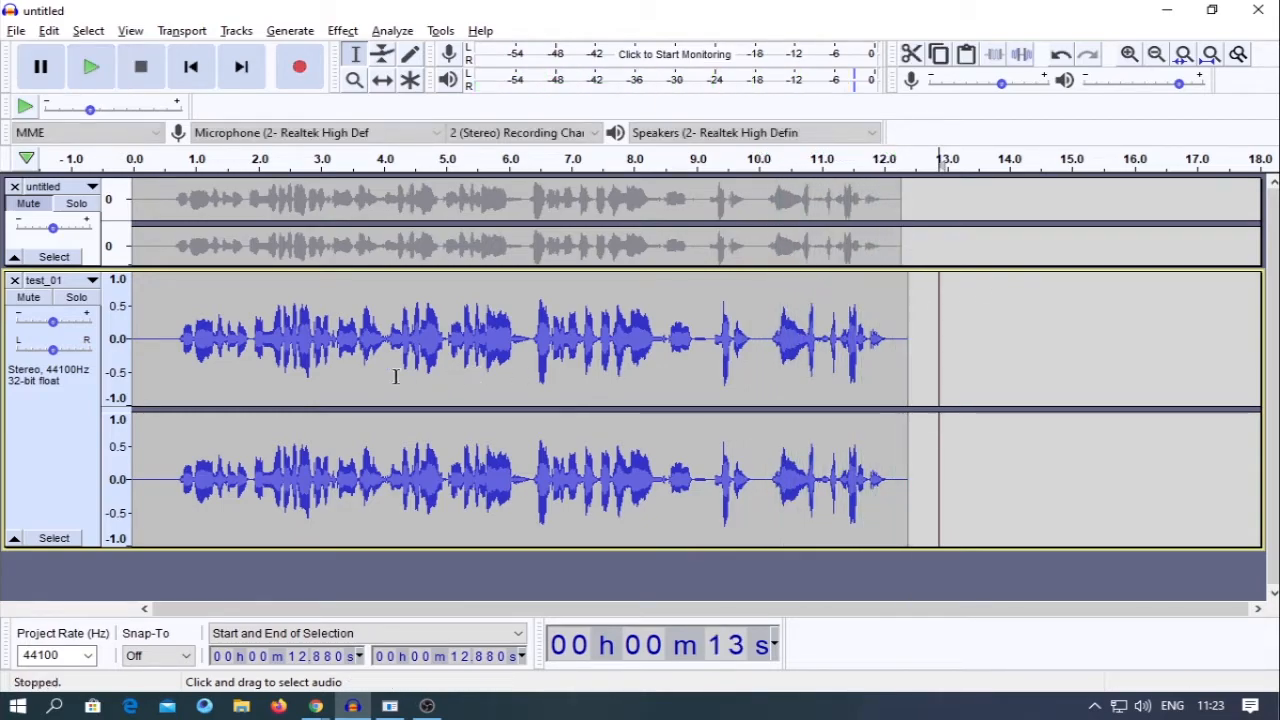
left_click_drag(516, 338, 523, 339)
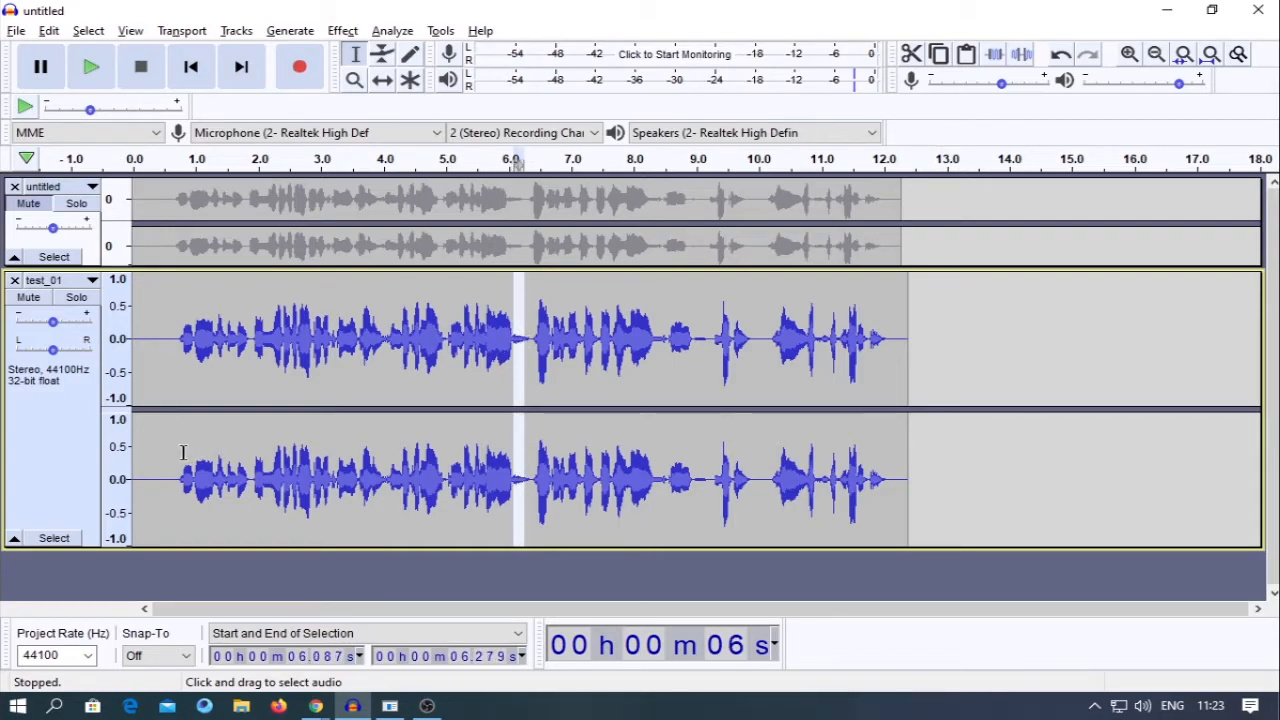
left_click_drag(168, 436, 152, 438)
left_click(353, 80)
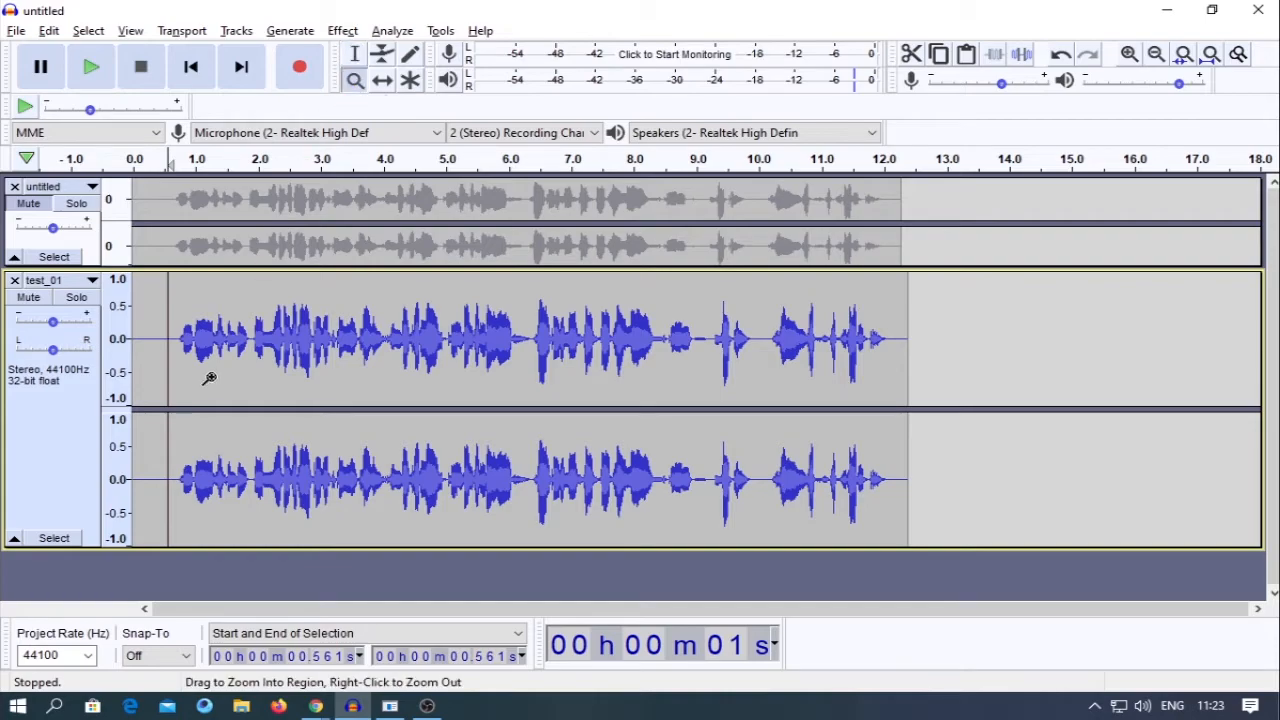
left_click(189, 394)
left_click(186, 401)
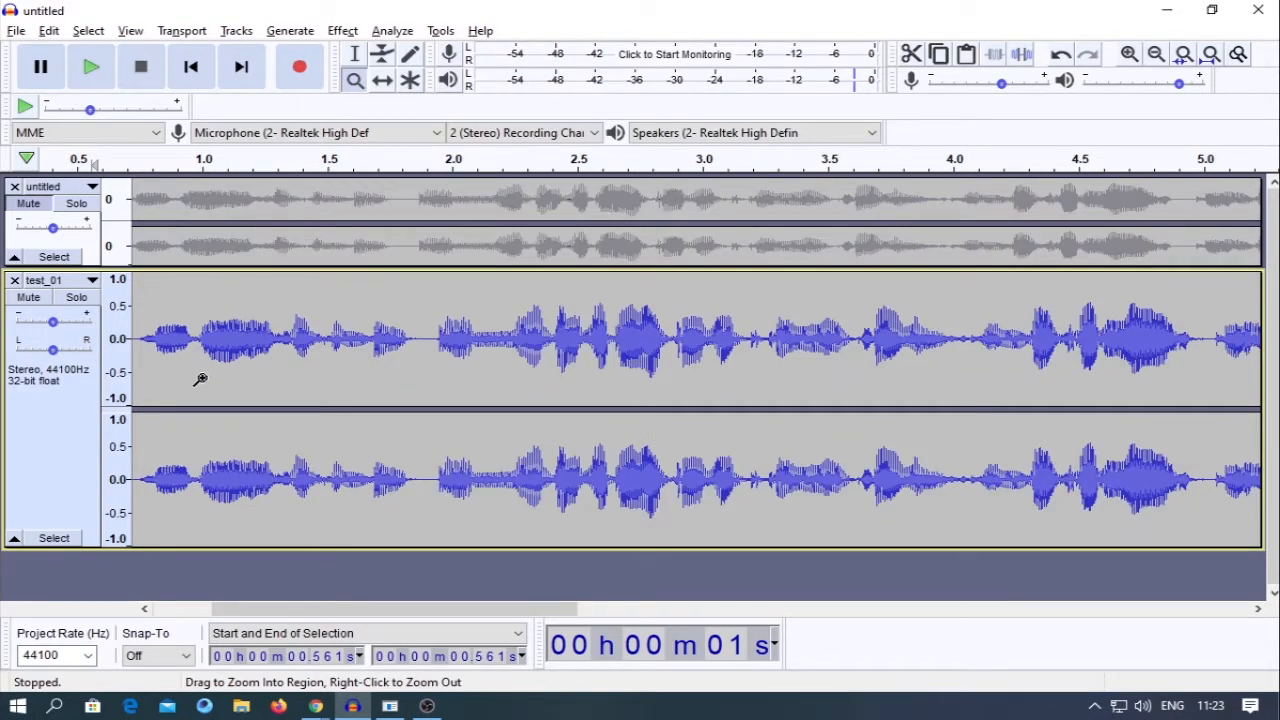
right_click(195, 393)
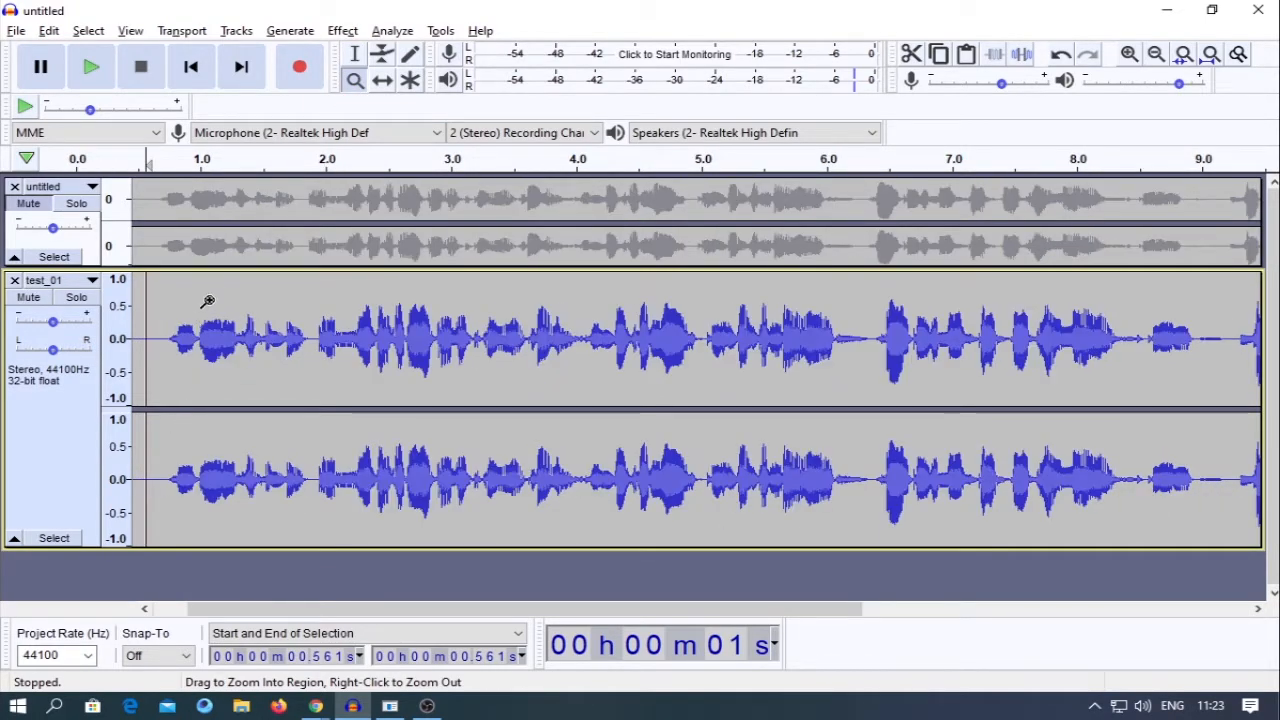
key("F1")
- Try silencing the short gap at 0.965–1.013 s in test_01, play it back, and undo the change
left_click_drag(195, 342, 202, 345)
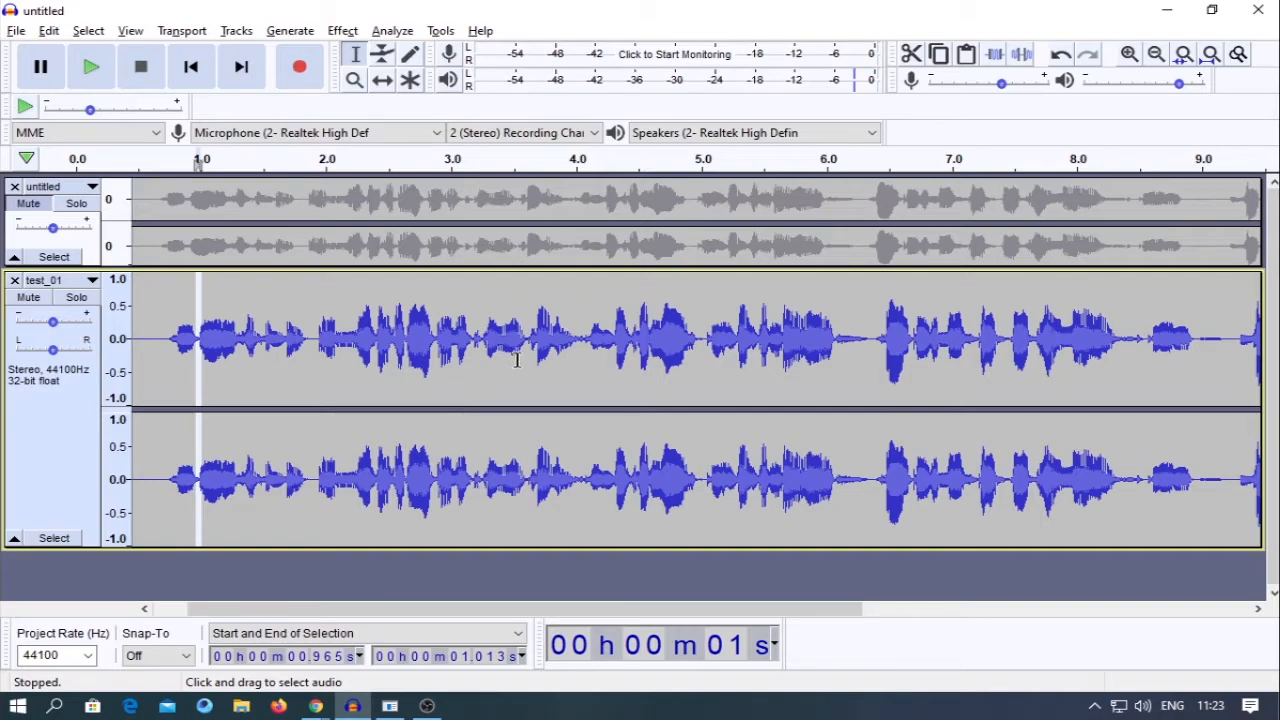
key("space")
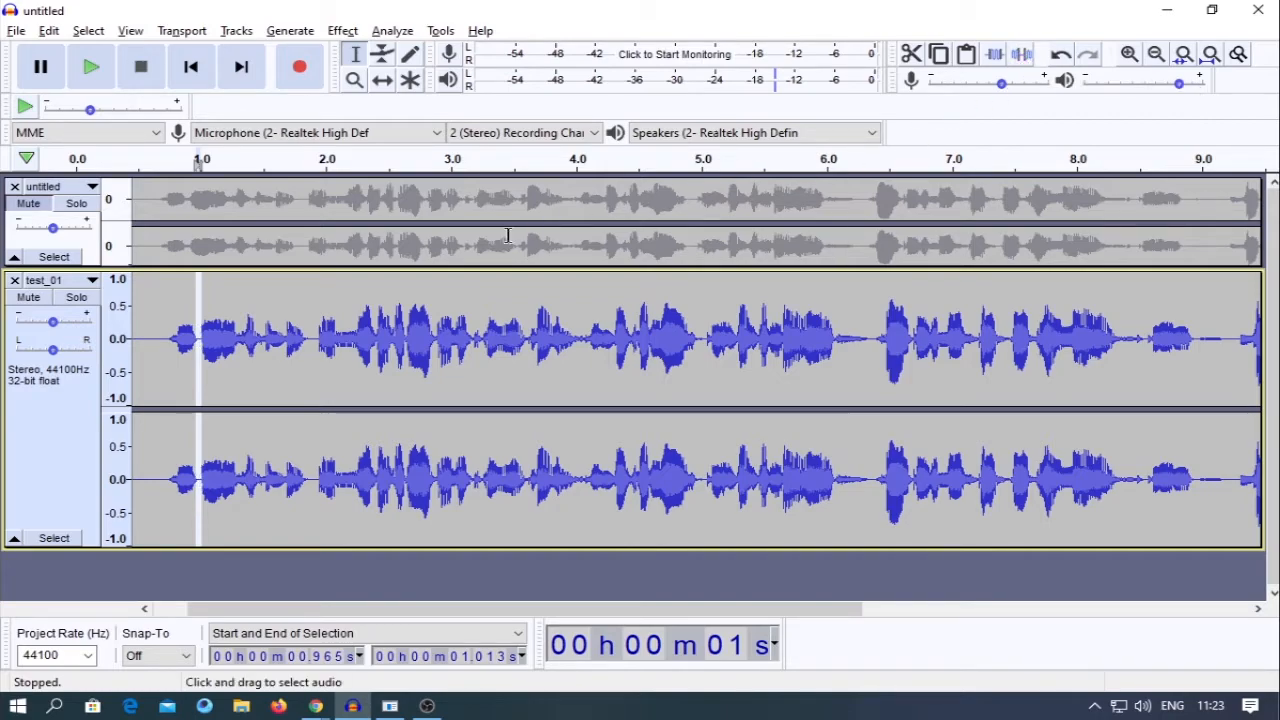
left_click(164, 345)
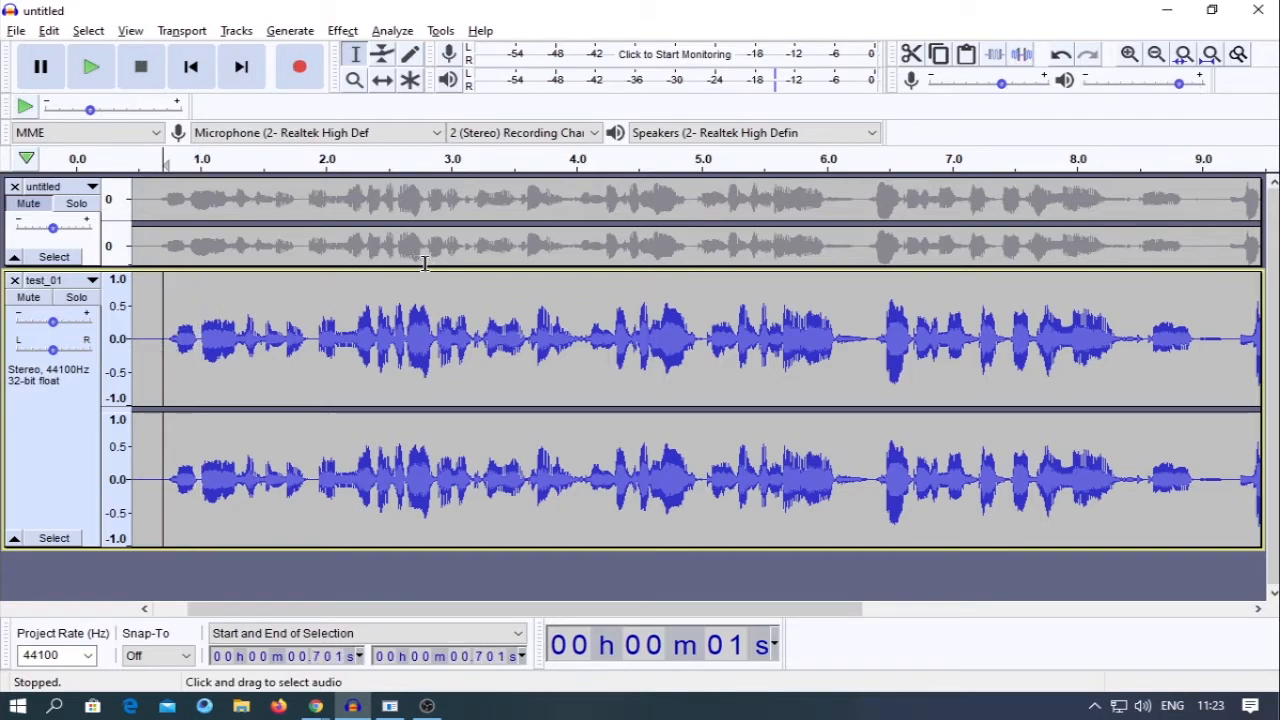
key("space")
key("space")
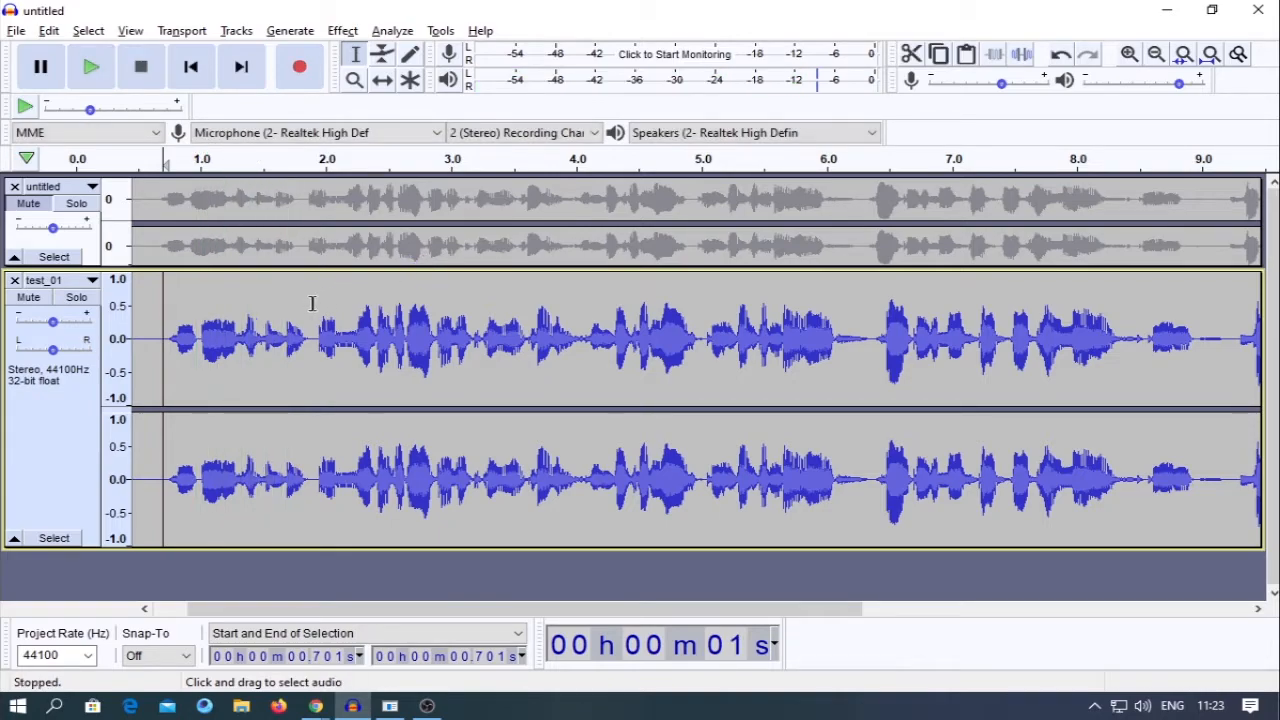
key("ctrl+z")
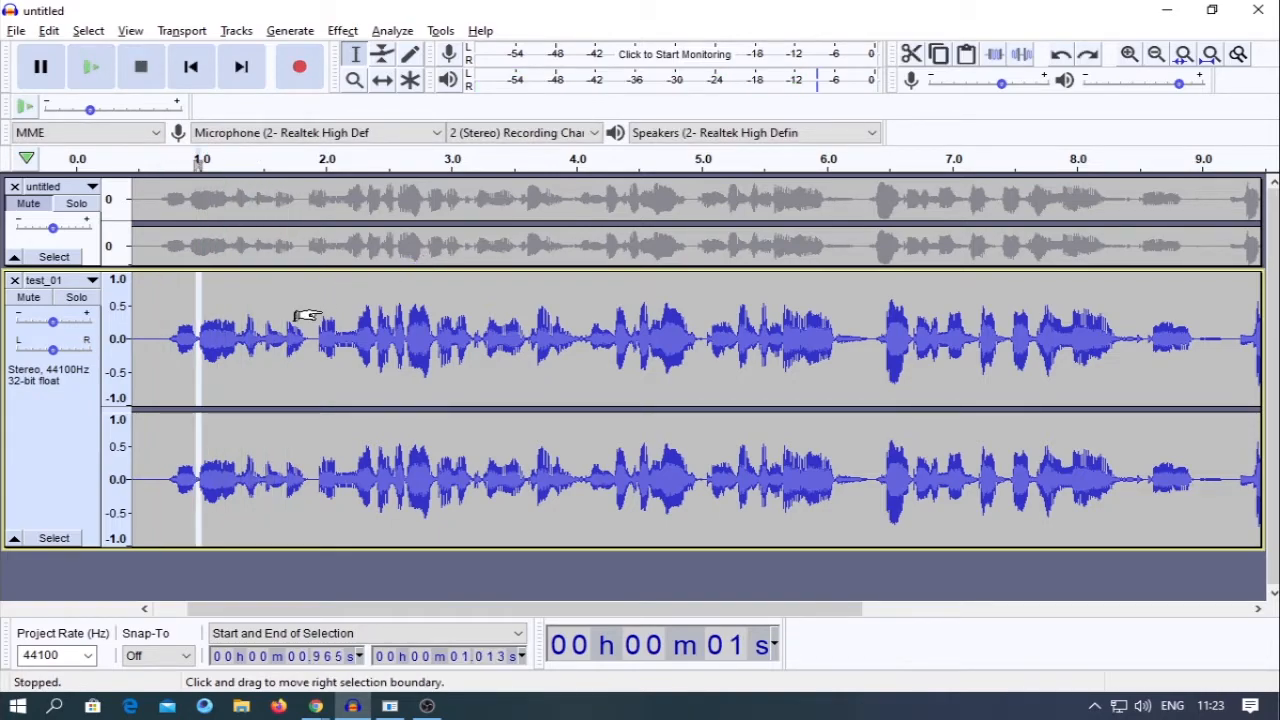
key("space")
key("space")
- Play test_01 from 0.773 s, mark the short gap at 4.962–5.058 s, and listen again from 4.729 s
left_click(172, 358)
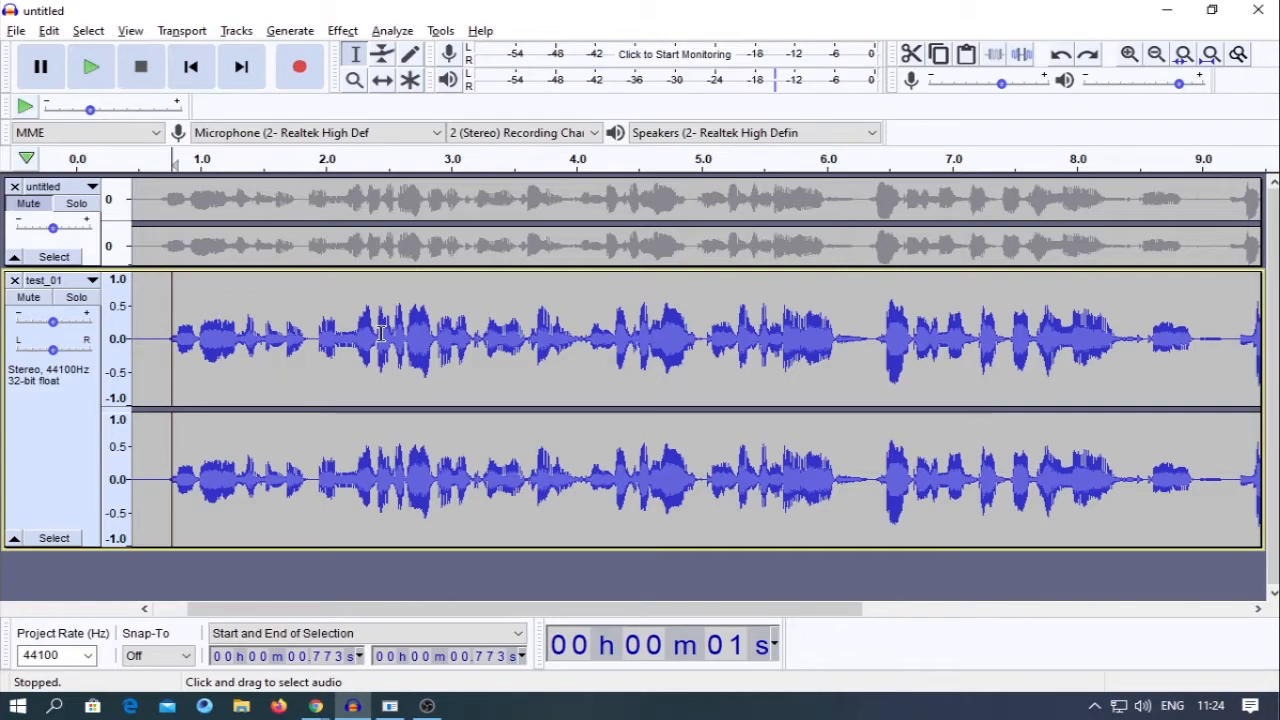
key("space")
key("space")
key("space")
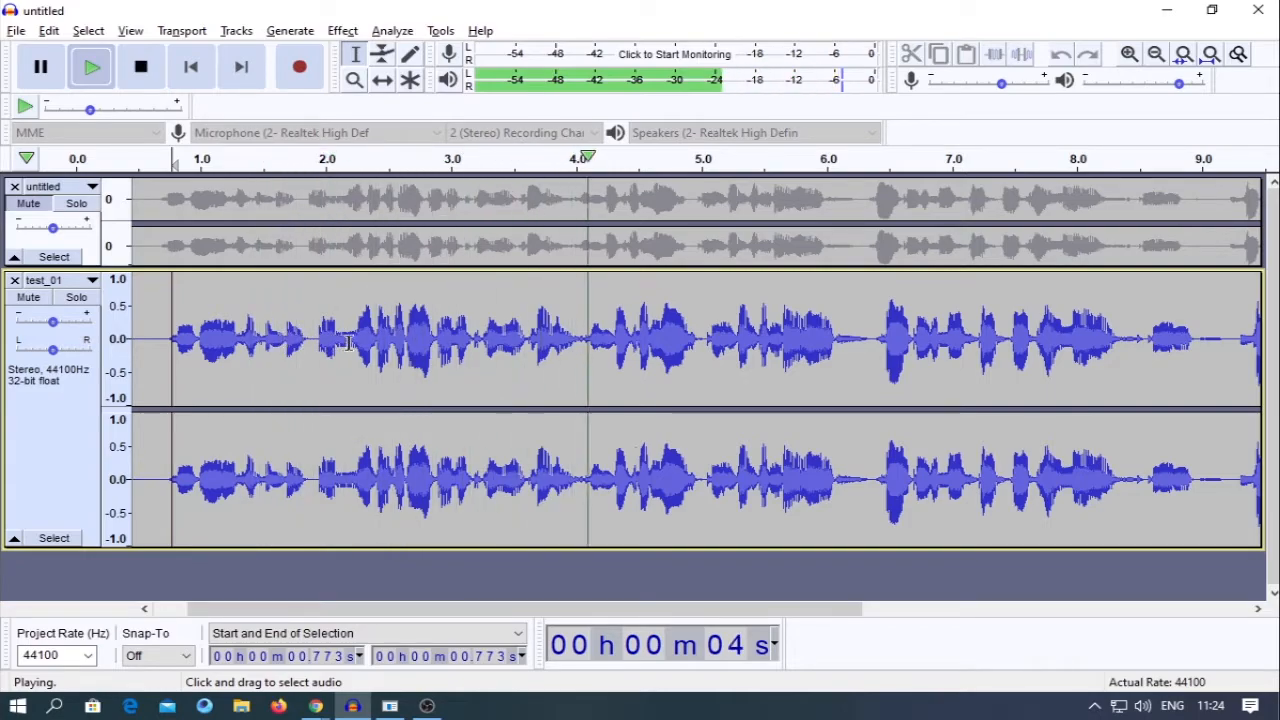
key("space")
left_click_drag(697, 340, 709, 340)
key("space")
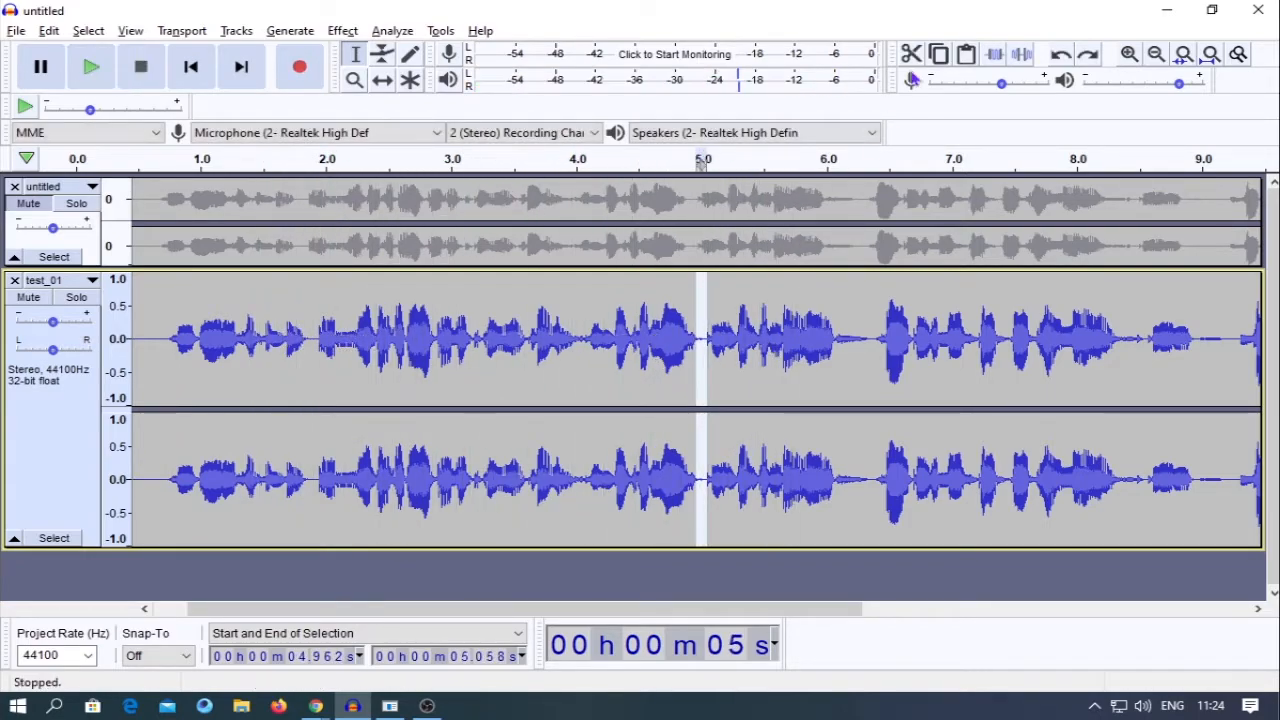
left_click(667, 345)
key("space")
key("space")
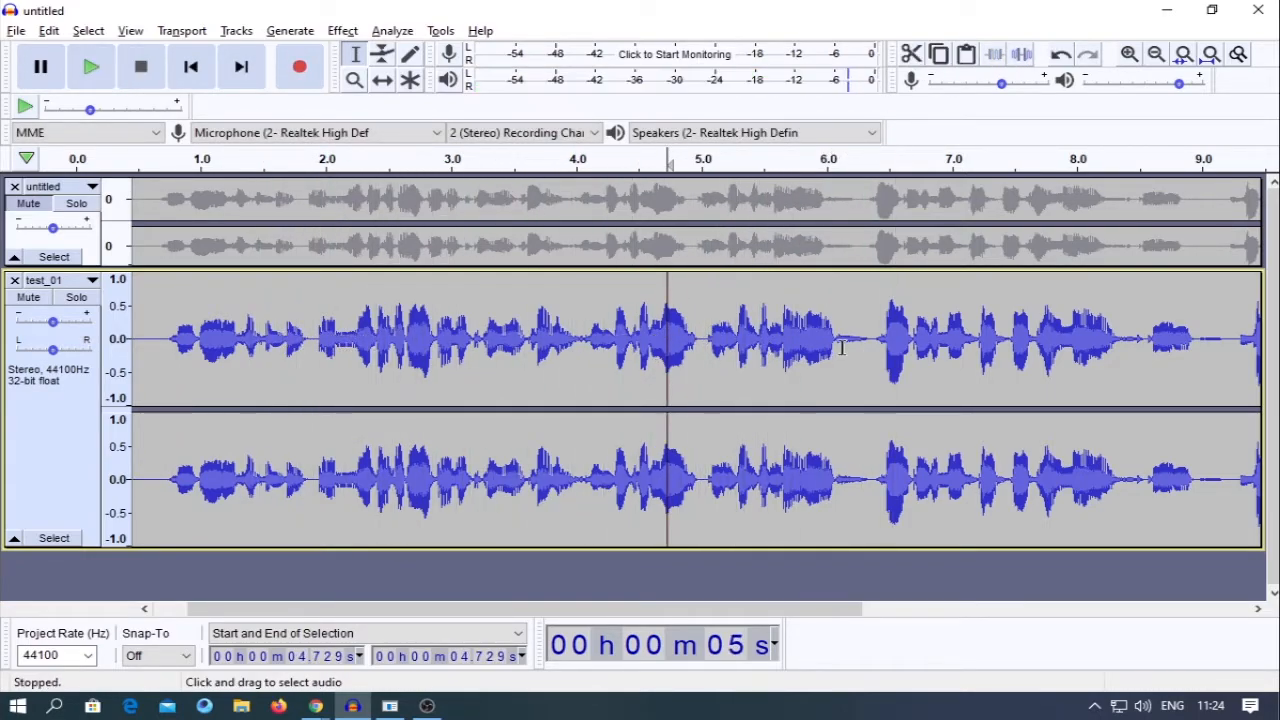
- Silence the noise at 6.075–6.355 s in test_01 and play the track from 4.970 s
left_click_drag(837, 345, 872, 345)
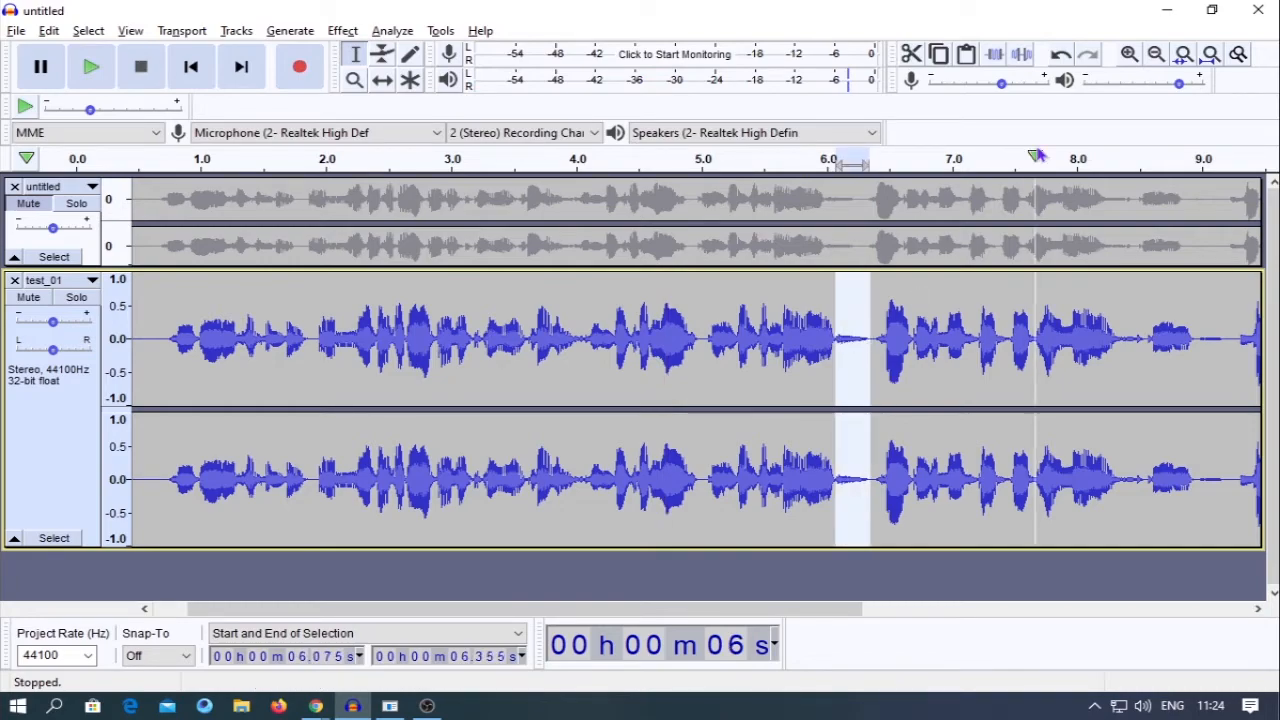
left_click(700, 333)
key("space")
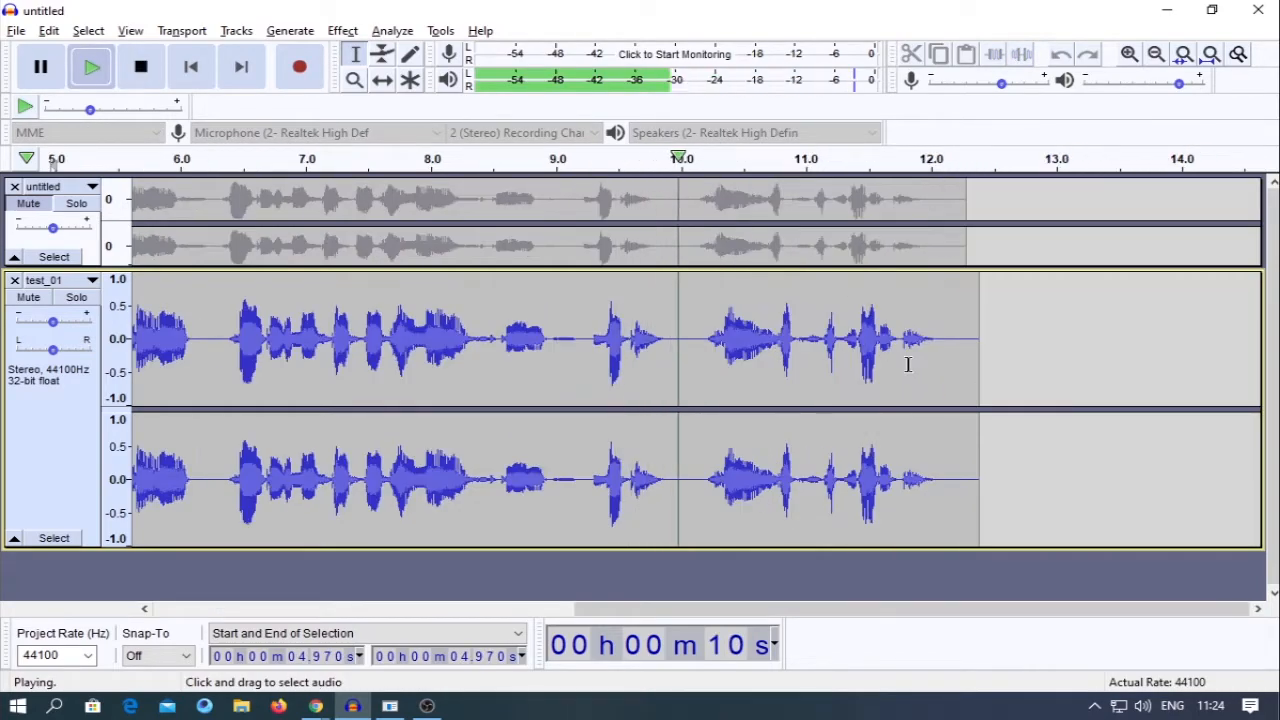
key("space")
- Try silencing the short gap after about 8.3 s in test_01, play from 7.737 s, and undo it
left_click_drag(471, 343, 500, 348)
key("space")
left_click(1021, 55)
key("space")
left_click(398, 335)
key("space")
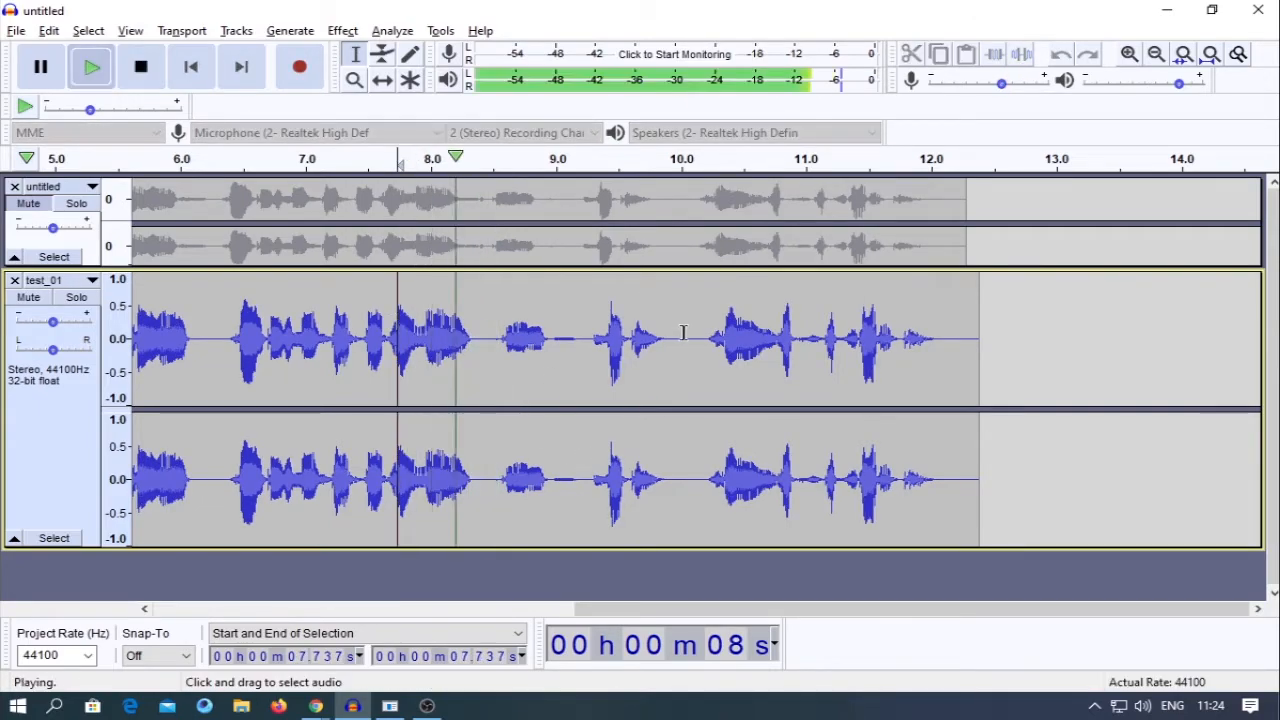
key("space")
key("ctrl+z")
- Silence the noise just after about 8.4 s and at 8.994–9.202 s in test_01, and play the result
left_click_drag(478, 339, 582, 340)
left_click(1021, 55)
left_click(420, 335)
key("space")
key("space")
key("space")
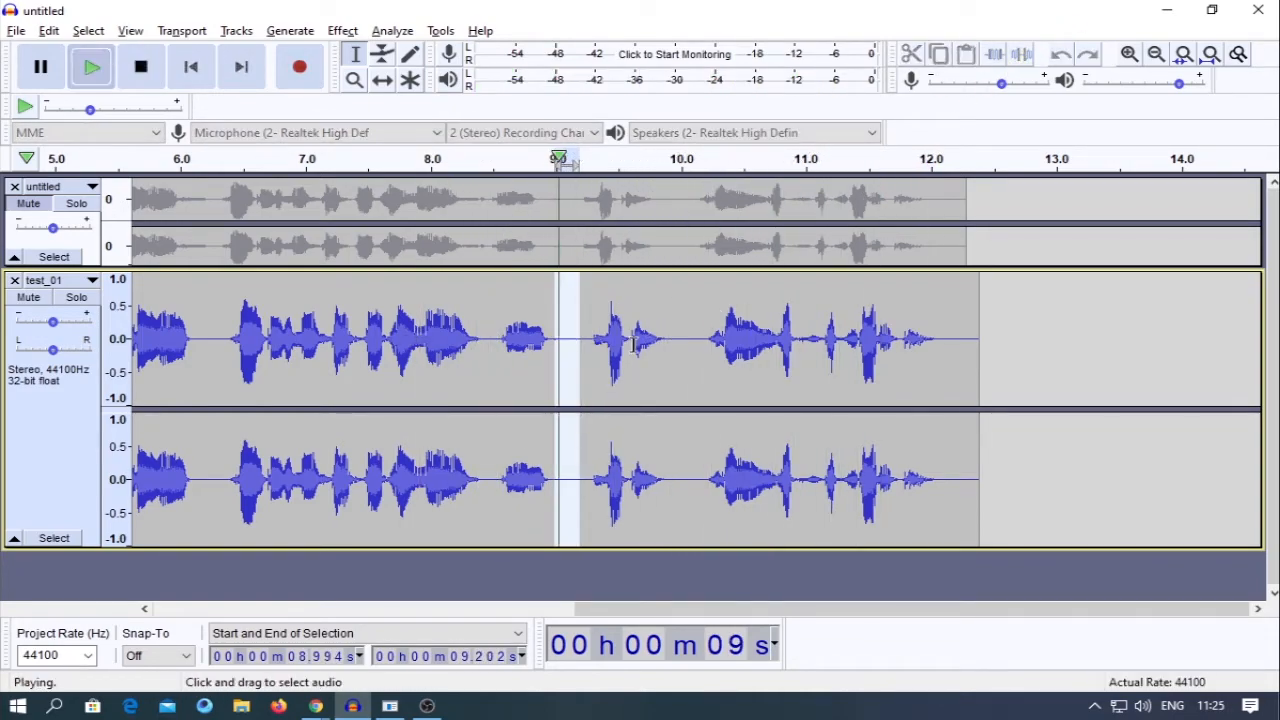
left_click(636, 340)
key("space")
- Try silencing the tail of test_01 from about 11.8 s onward, play it back, and undo the change
left_click_drag(902, 340, 1050, 342)
key("space")
key("space")
left_click(1021, 55)
left_click(801, 342)
key("space")
key("space")
key("ctrl+z")
- Silence the noise at 11.813–12.054 s in test_01 and play the track from 11.117 s
left_click(907, 340)
left_click_drag(907, 340, 937, 340)
left_click(1022, 57)
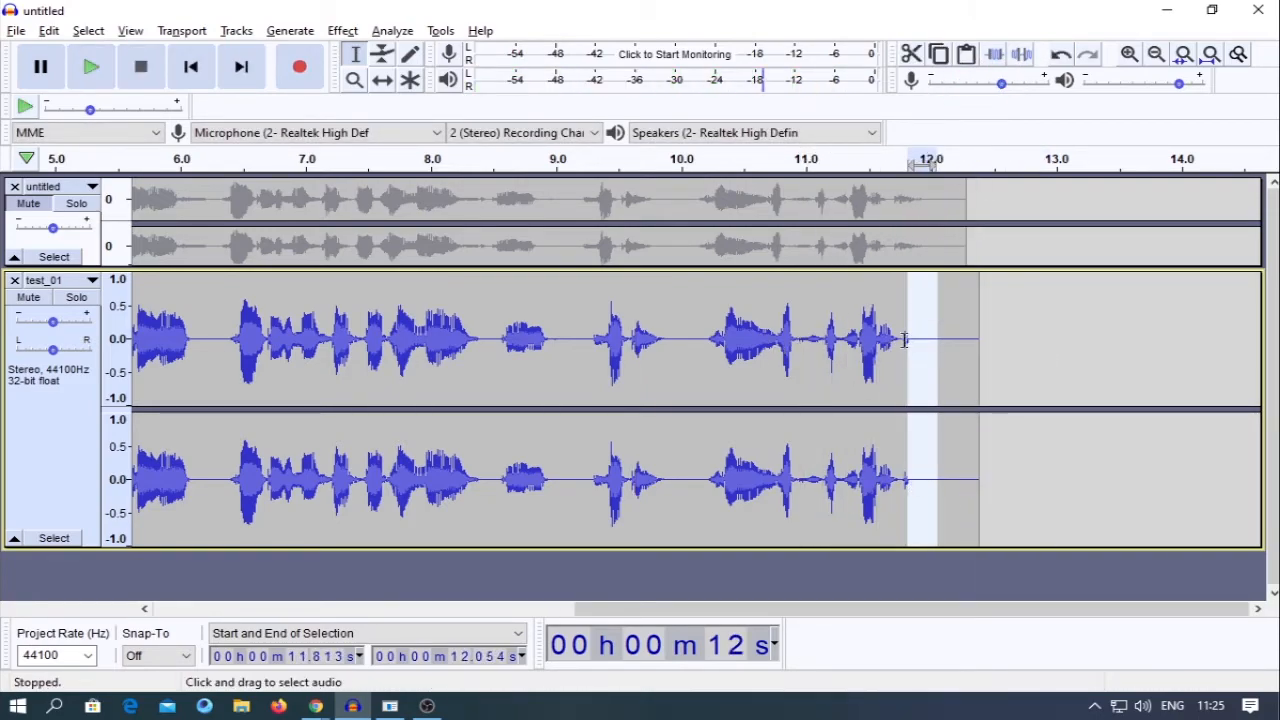
left_click(821, 340)
key("space")
- Show the full length of both tracks and play the edited test_01 from 0.144 s
left_click(355, 82)
right_click(386, 500)
right_click(386, 500)
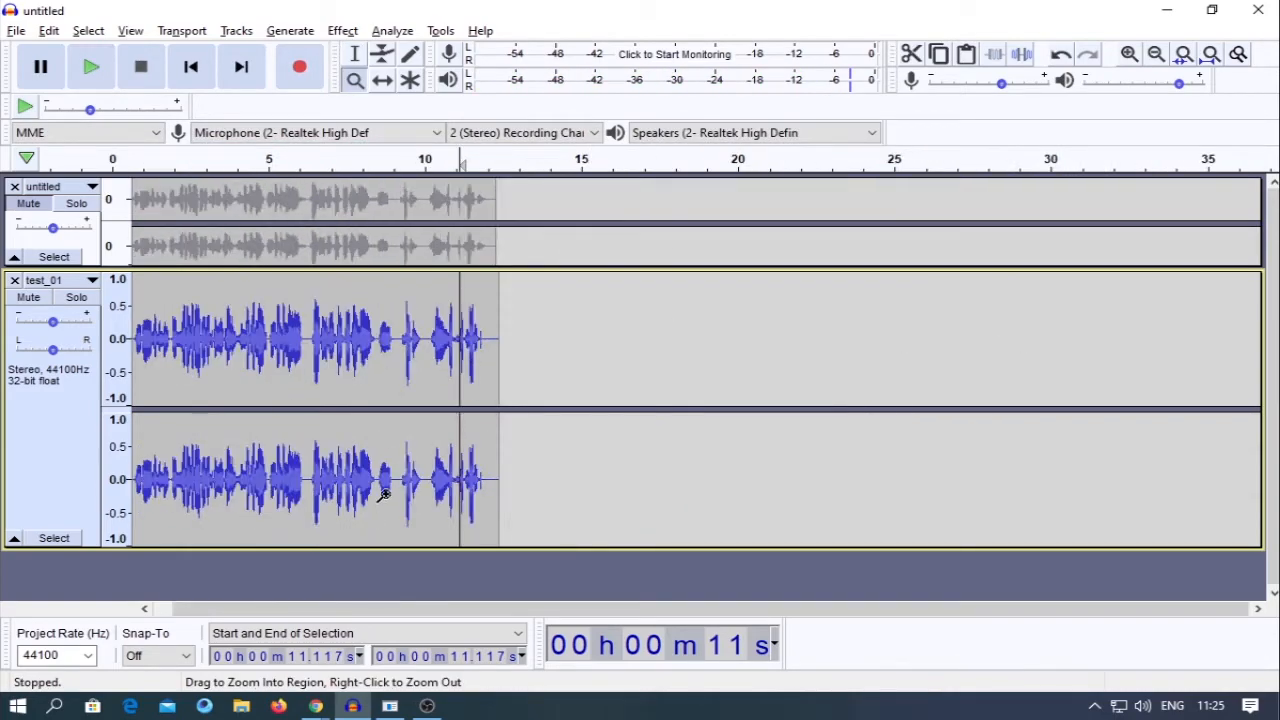
left_click(358, 55)
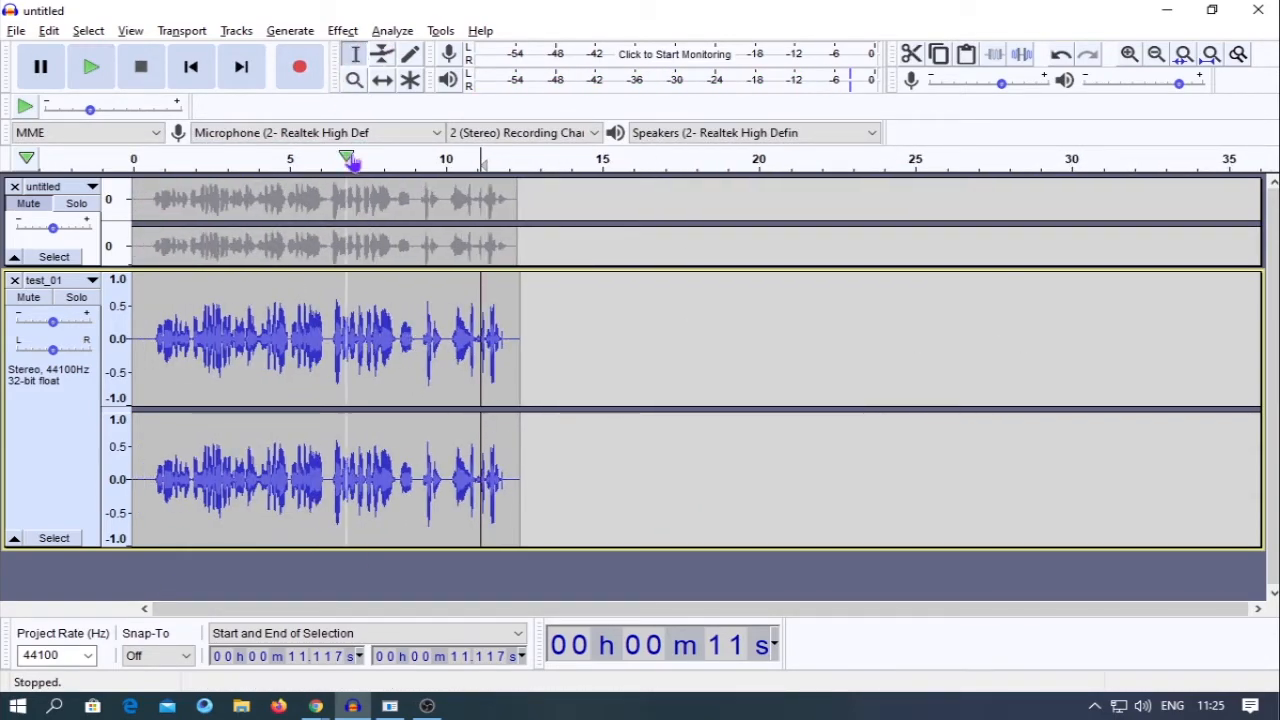
left_click(355, 81)
right_click(339, 245)
left_click(293, 310)
left_click(253, 360)
left_click(248, 366)
right_click(395, 500)
left_click_drag(477, 614, 205, 614)
left_click(356, 55)
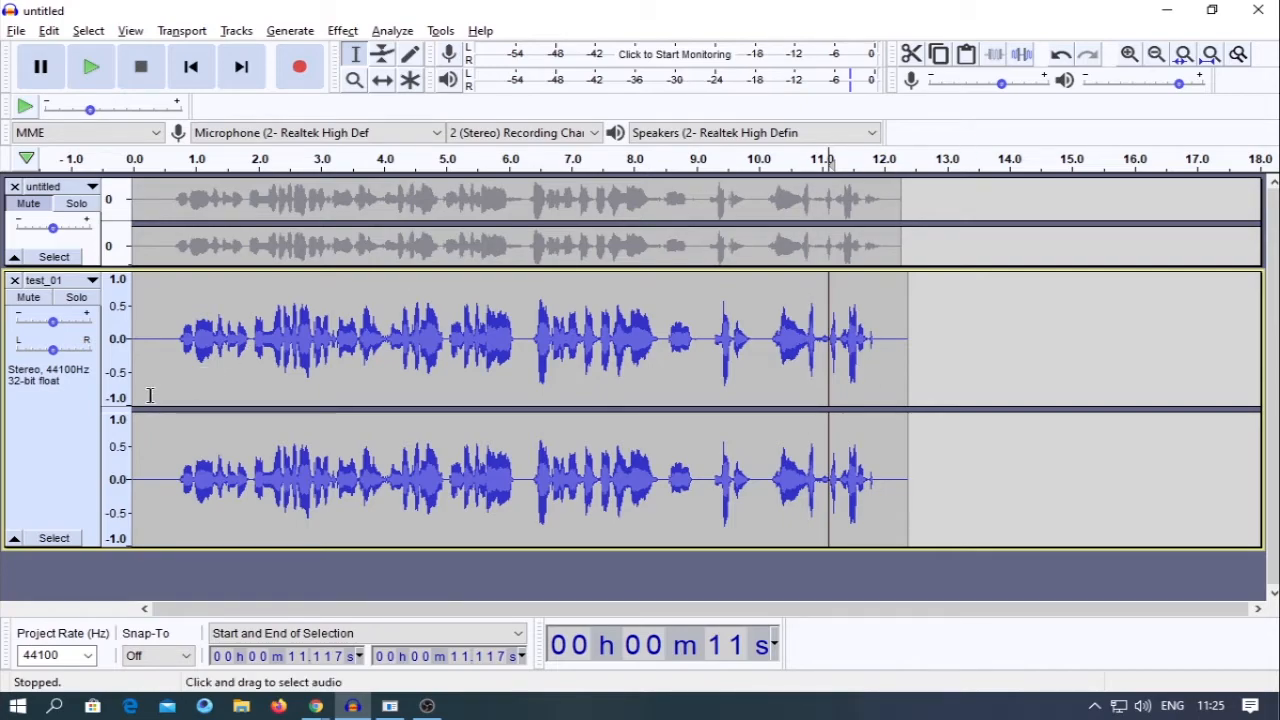
left_click(142, 322)
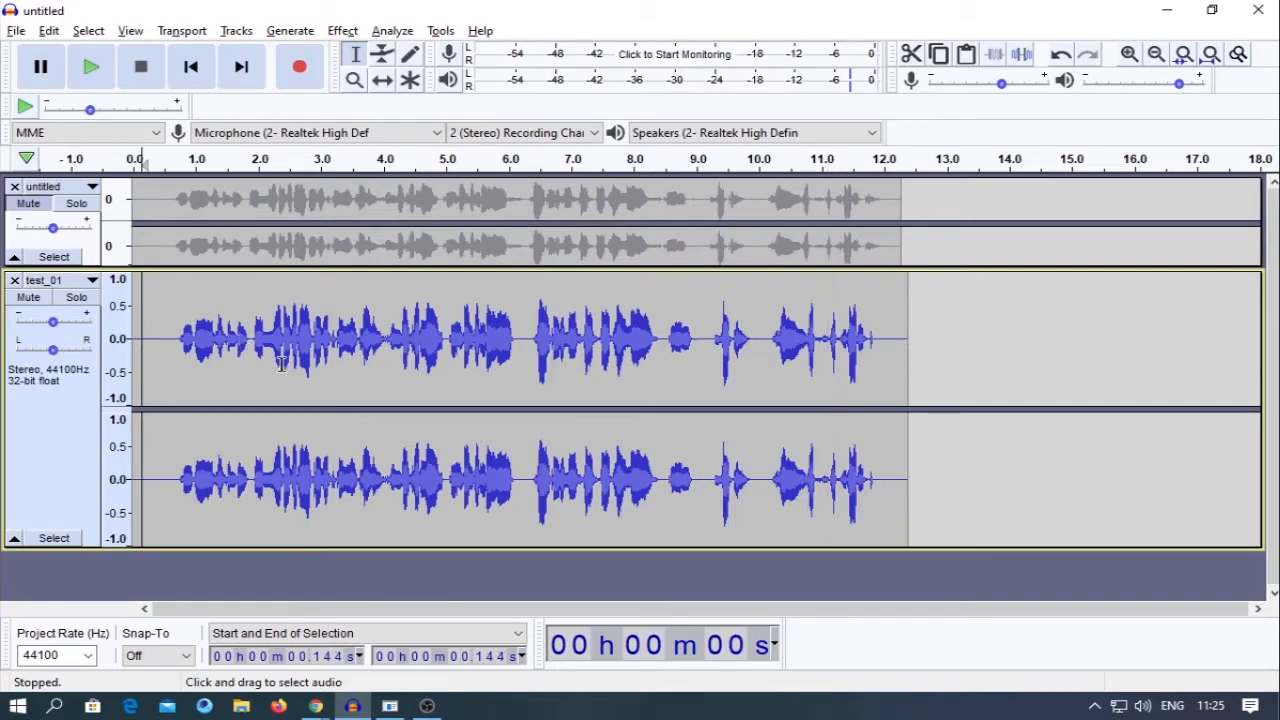
key("space")
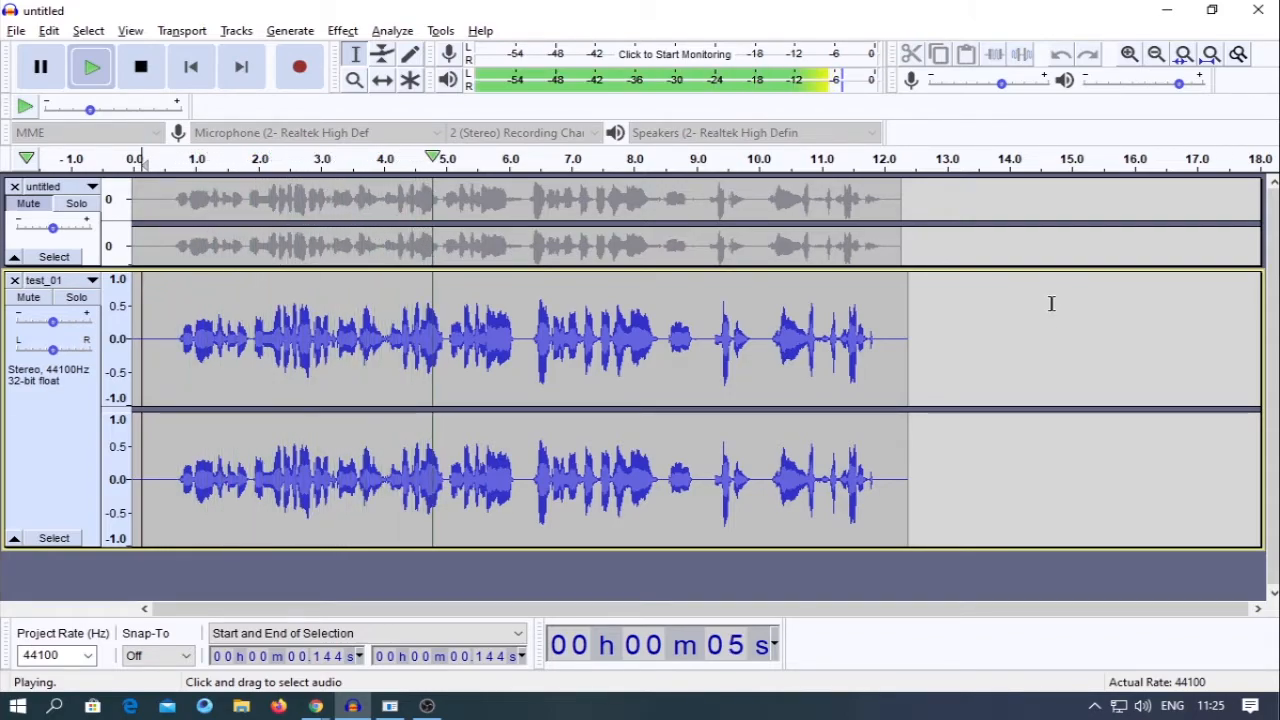
- Lower the test_01 track's gain slightly and compare it with the unmuted untitled track by soloing each in turn during playback
mouse_move(53, 321)
left_mouse_down()
mouse_move(34, 338)
mouse_move(44, 342)
left_mouse_up()
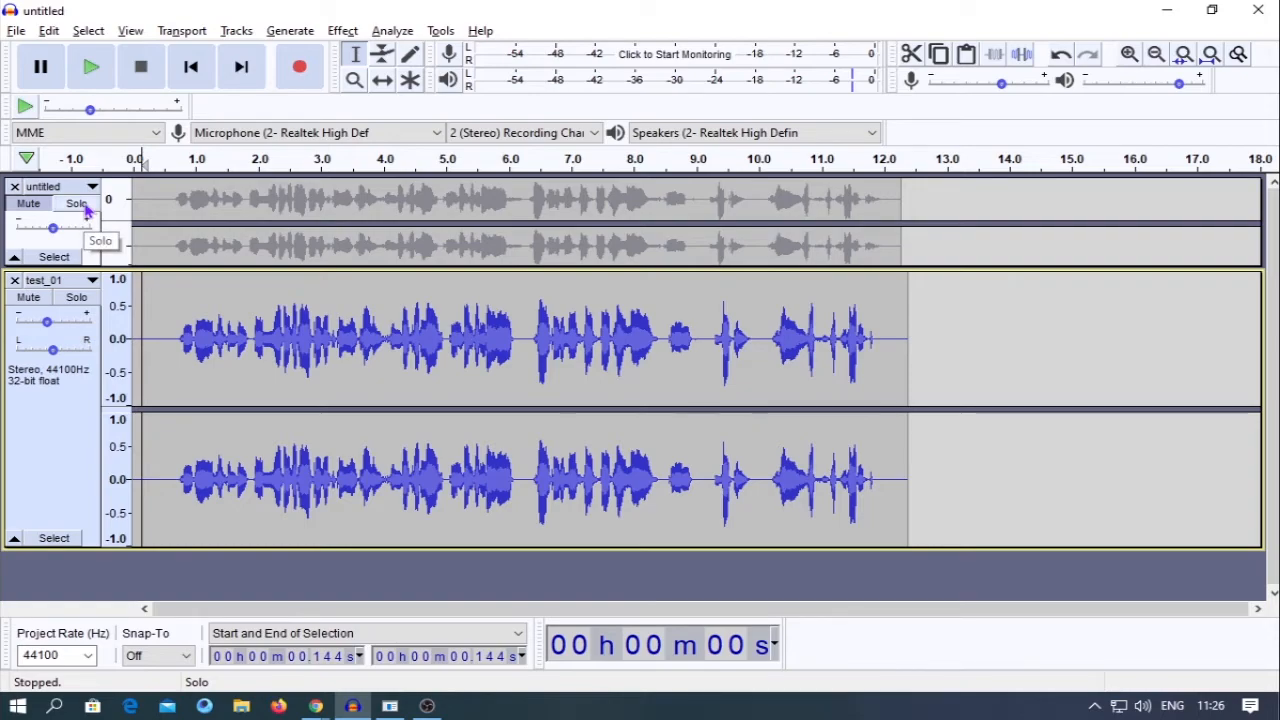
left_click(28, 203)
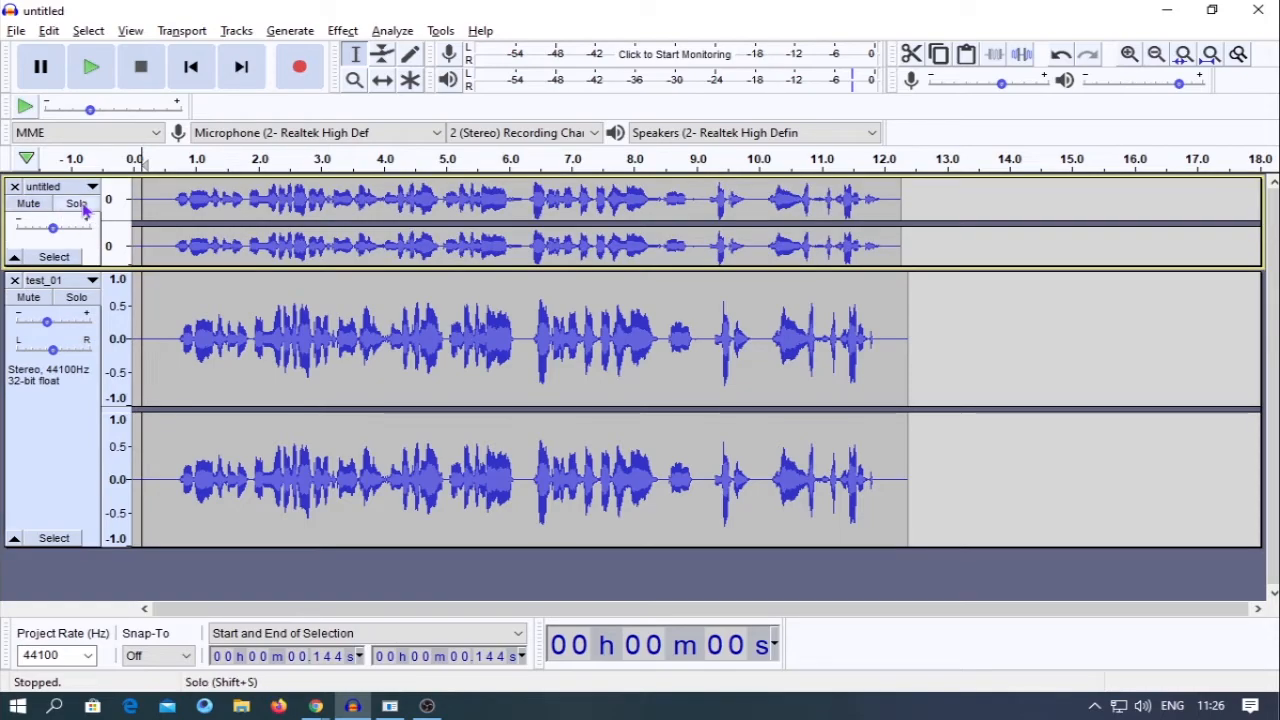
left_click(78, 204)
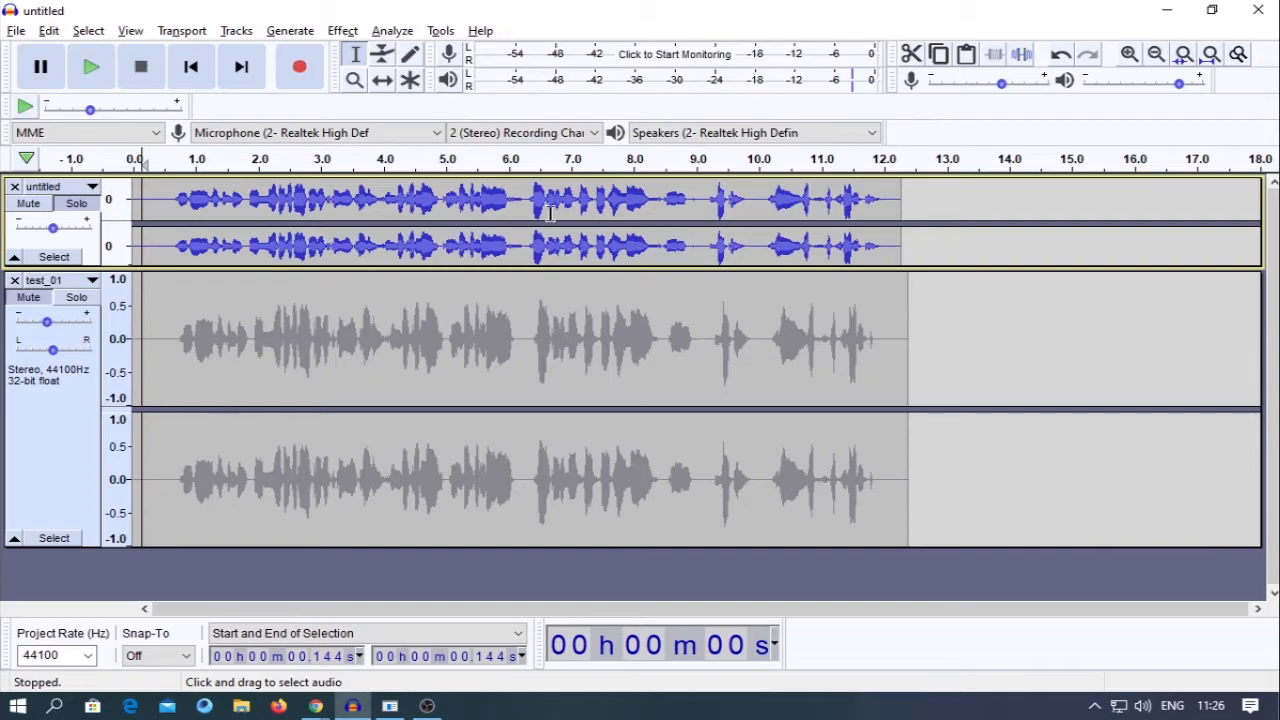
key("space")
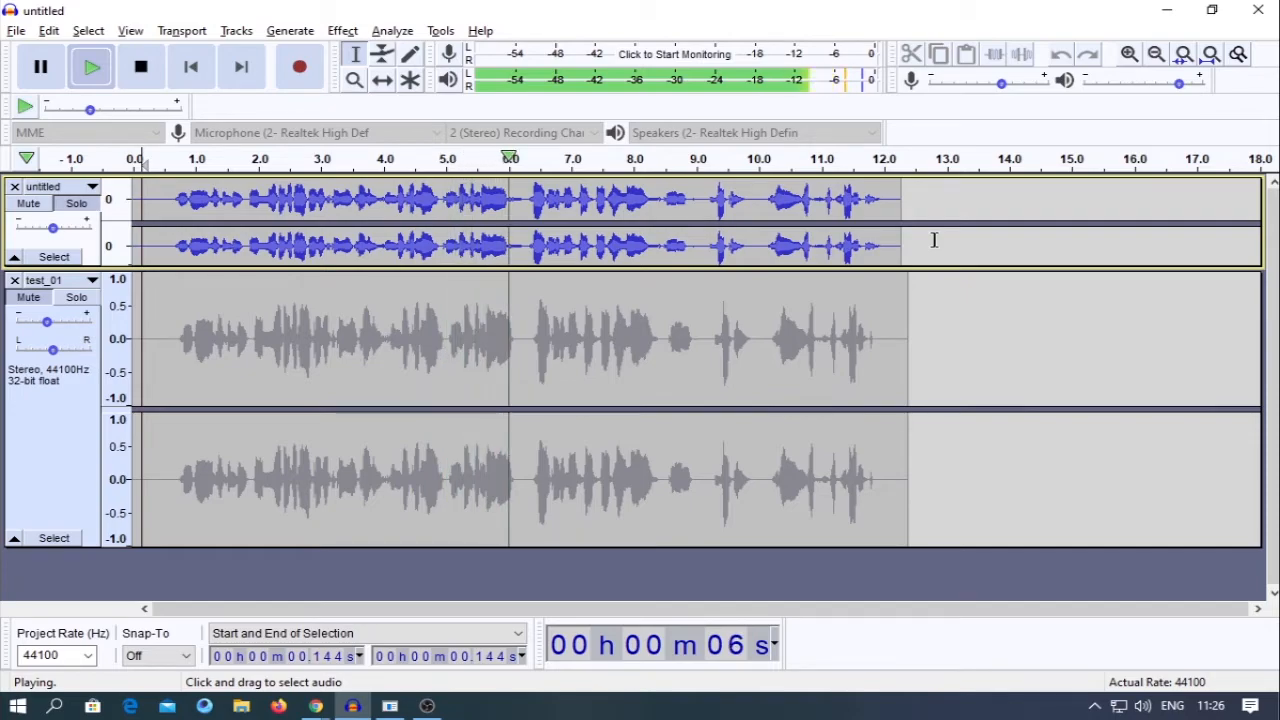
left_click(88, 300)
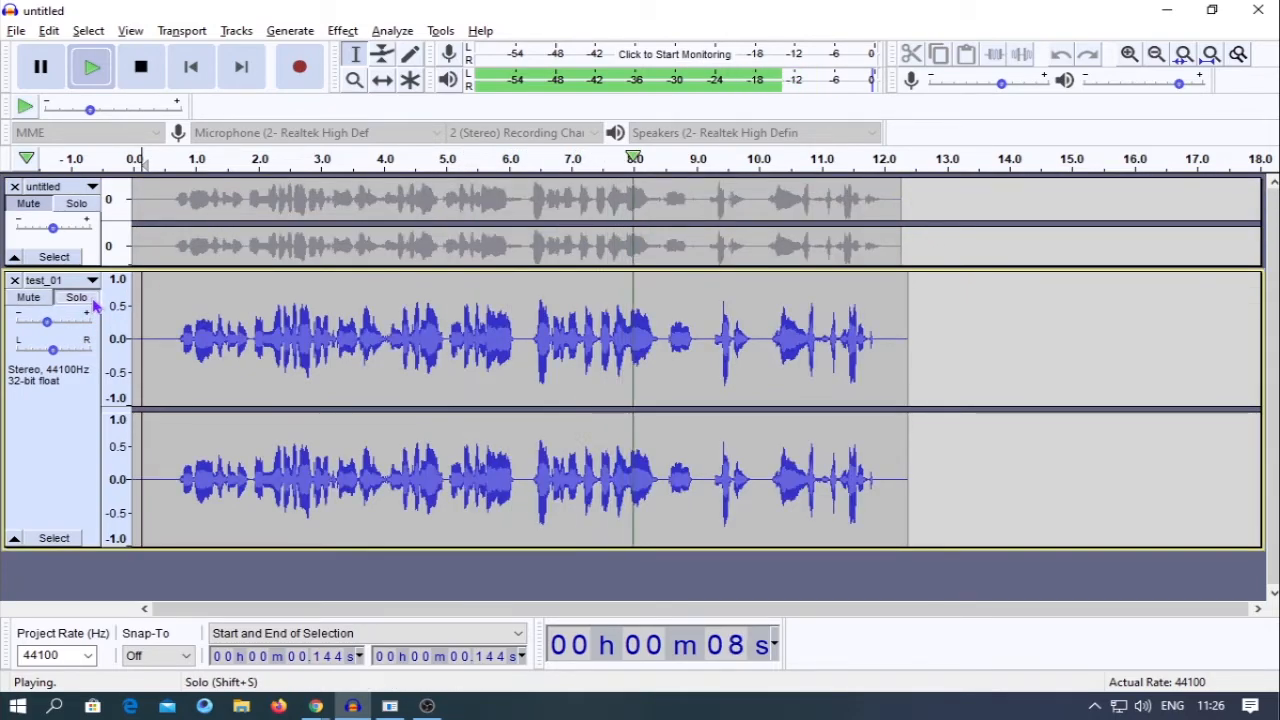
left_click(76, 204)
left_click(73, 300)
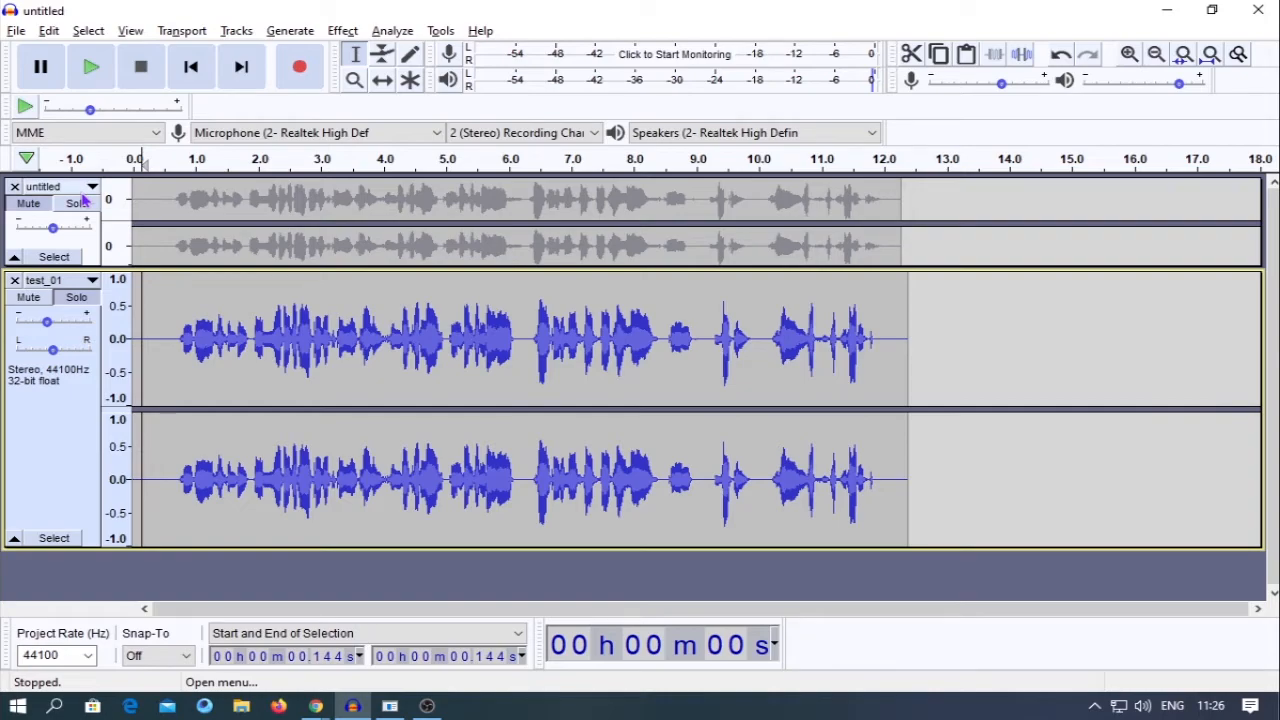
- Remove the untitled track and export the remaining test_01 audio to the Desktop as an MP3 named final, leaving the metadata tags empty
left_click(14, 187)
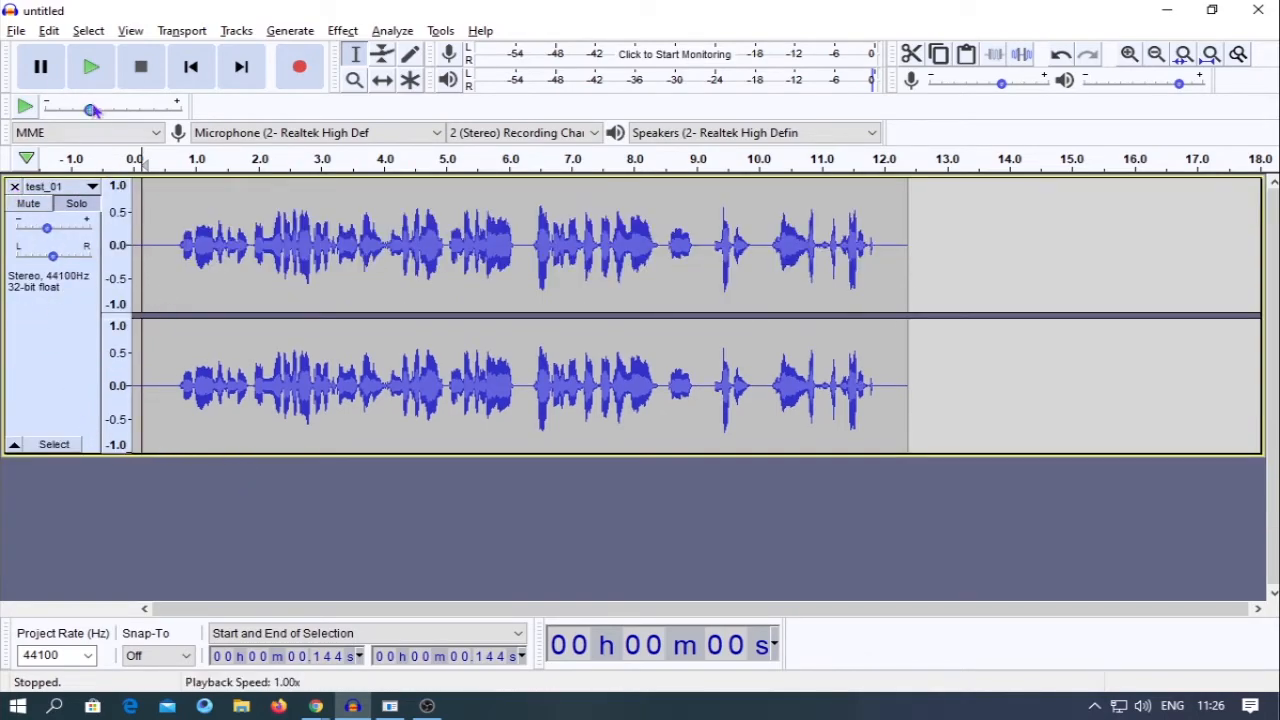
left_click(16, 31)
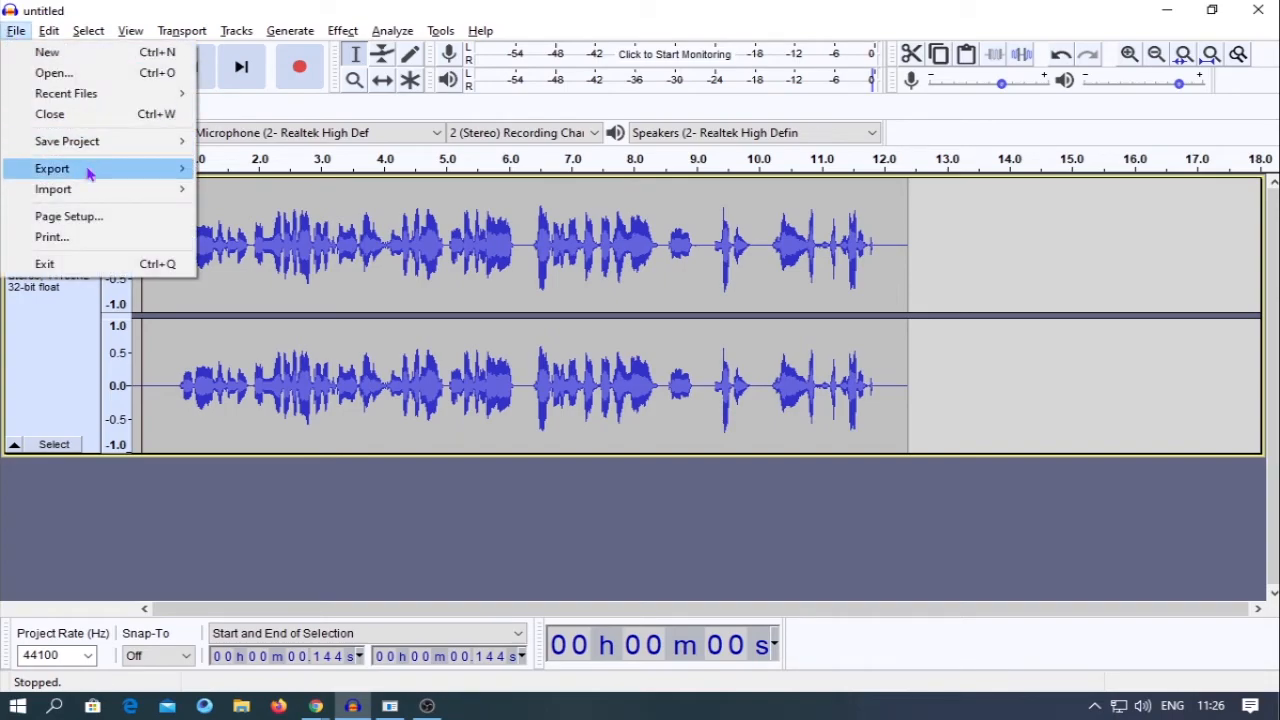
mouse_move(91, 170)
left_click(240, 168)
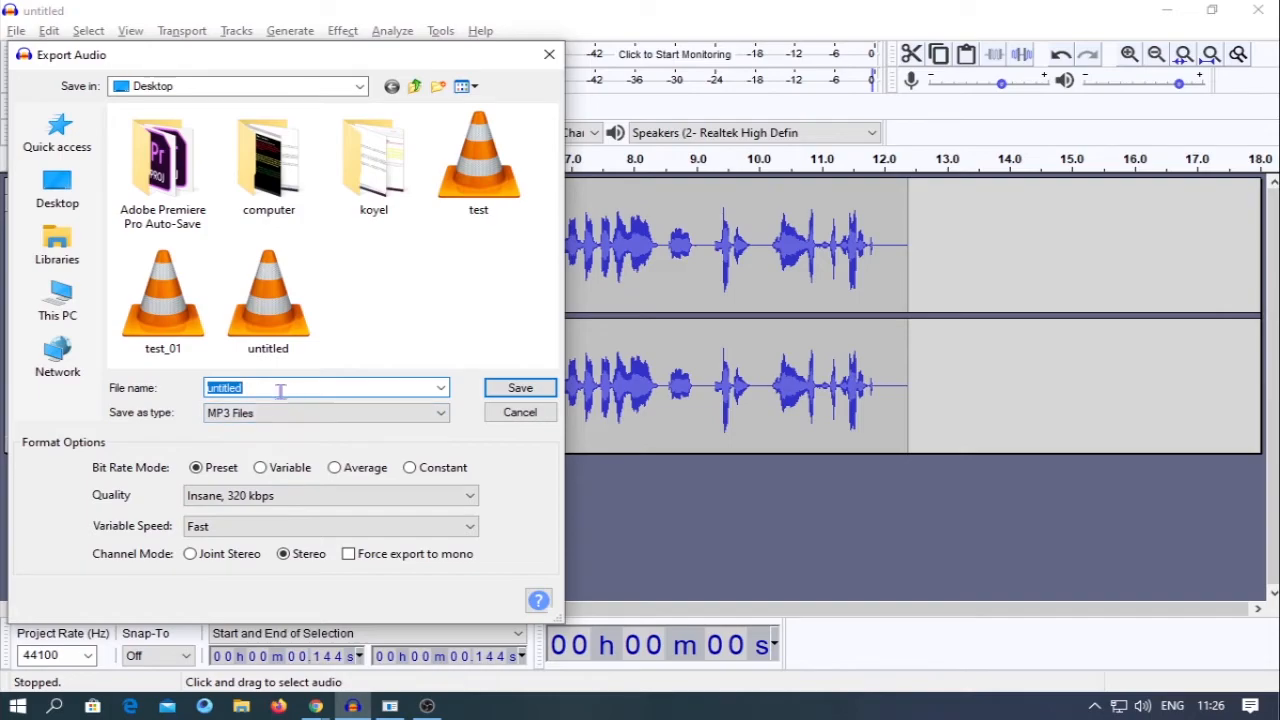
type("final")
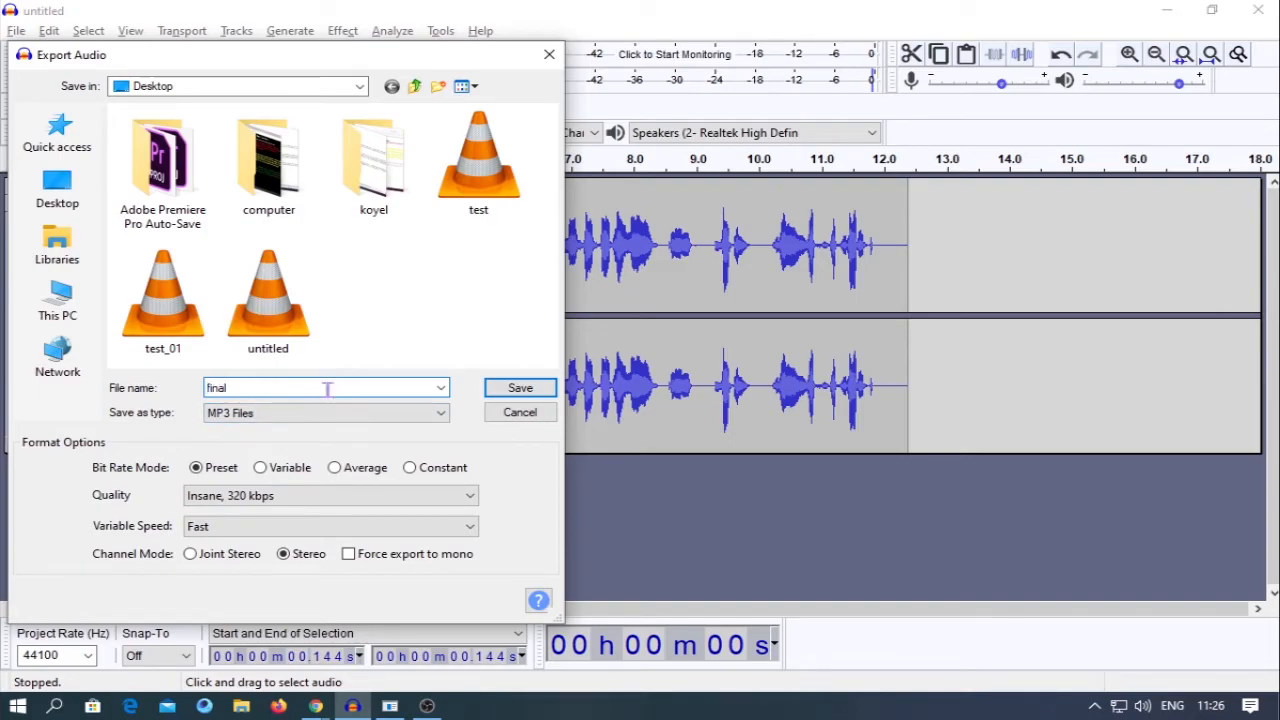
left_click(497, 397)
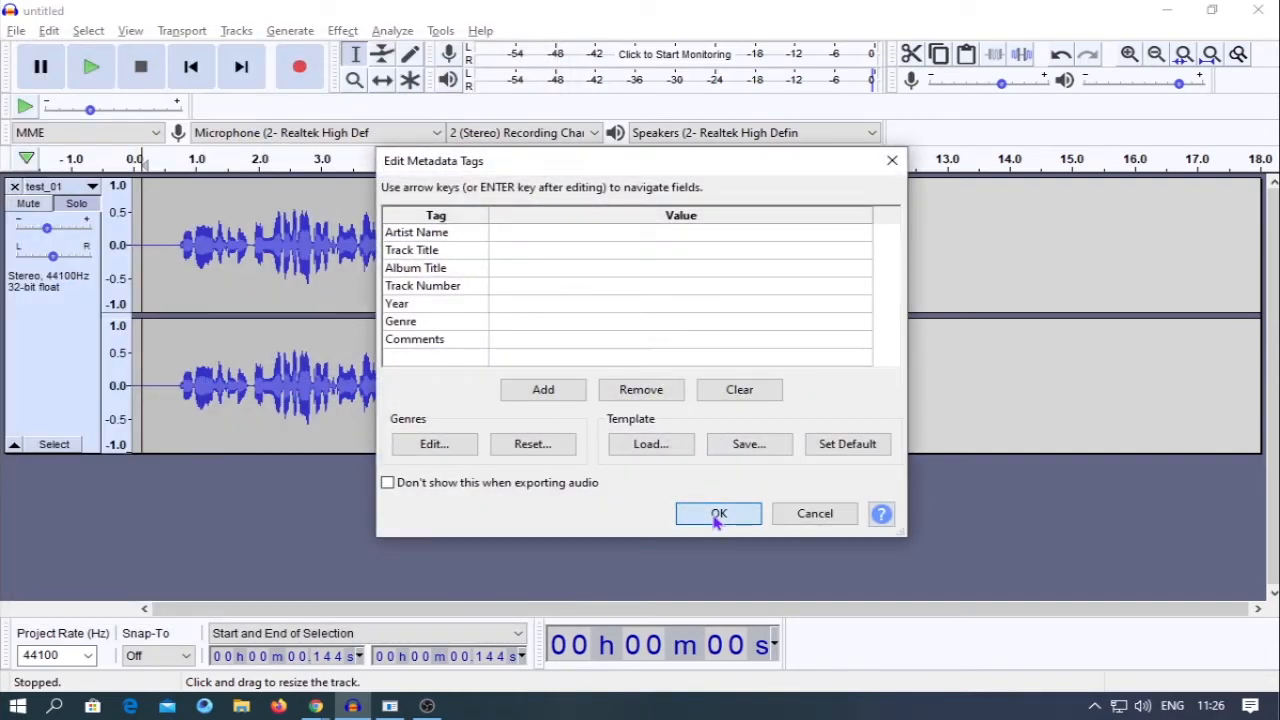
left_click(717, 514)
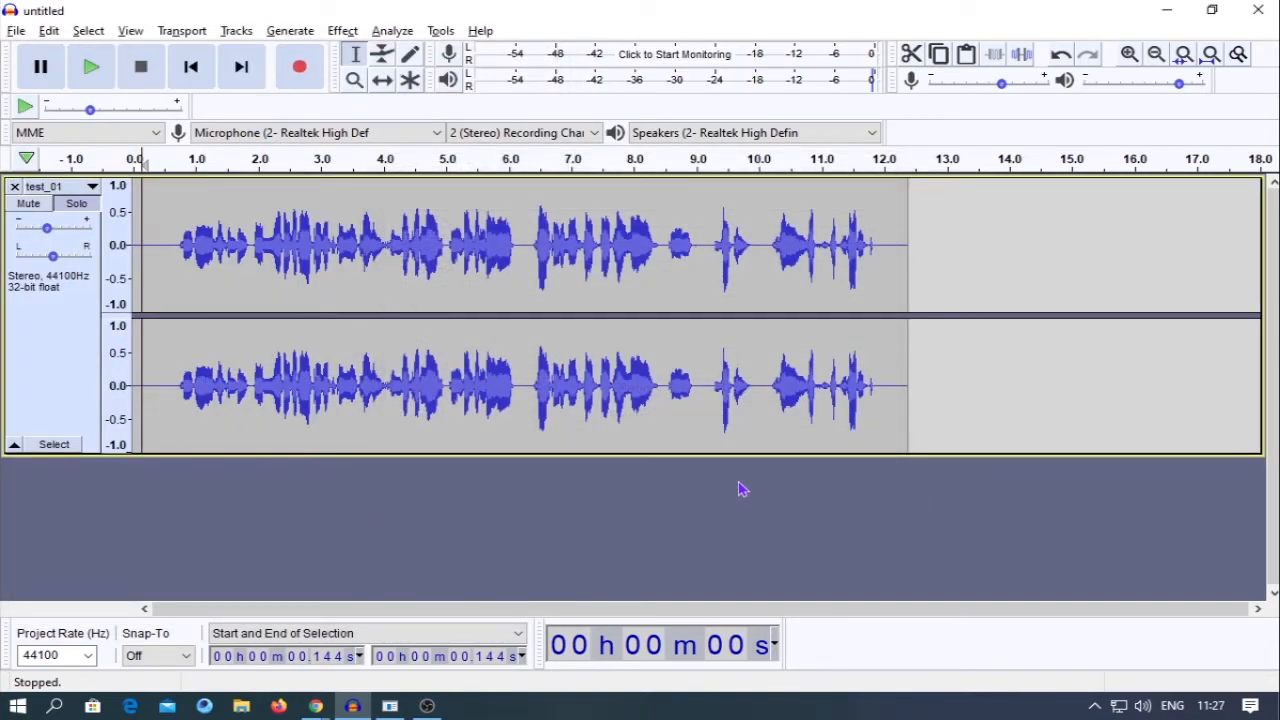
- Refresh the desktop and play the exported final file in VLC media player with the volume raised to 100%
left_click(1166, 10)
right_click(425, 250)
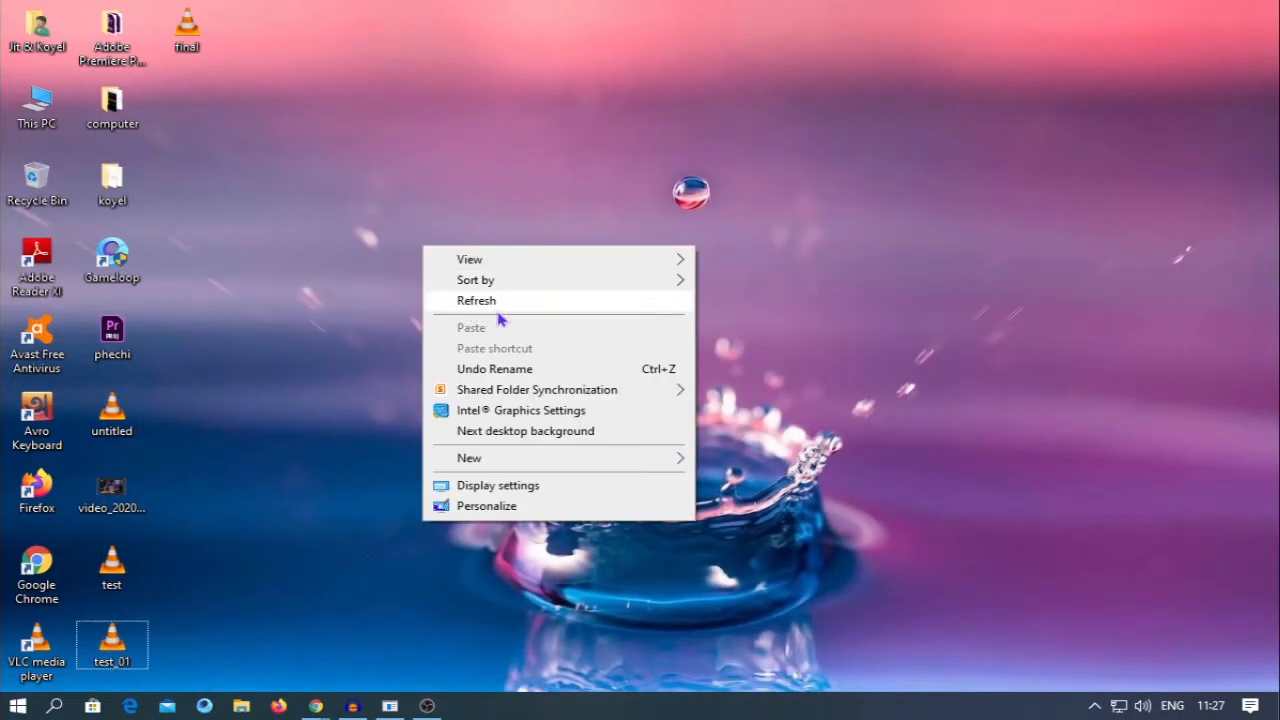
left_click(490, 303)
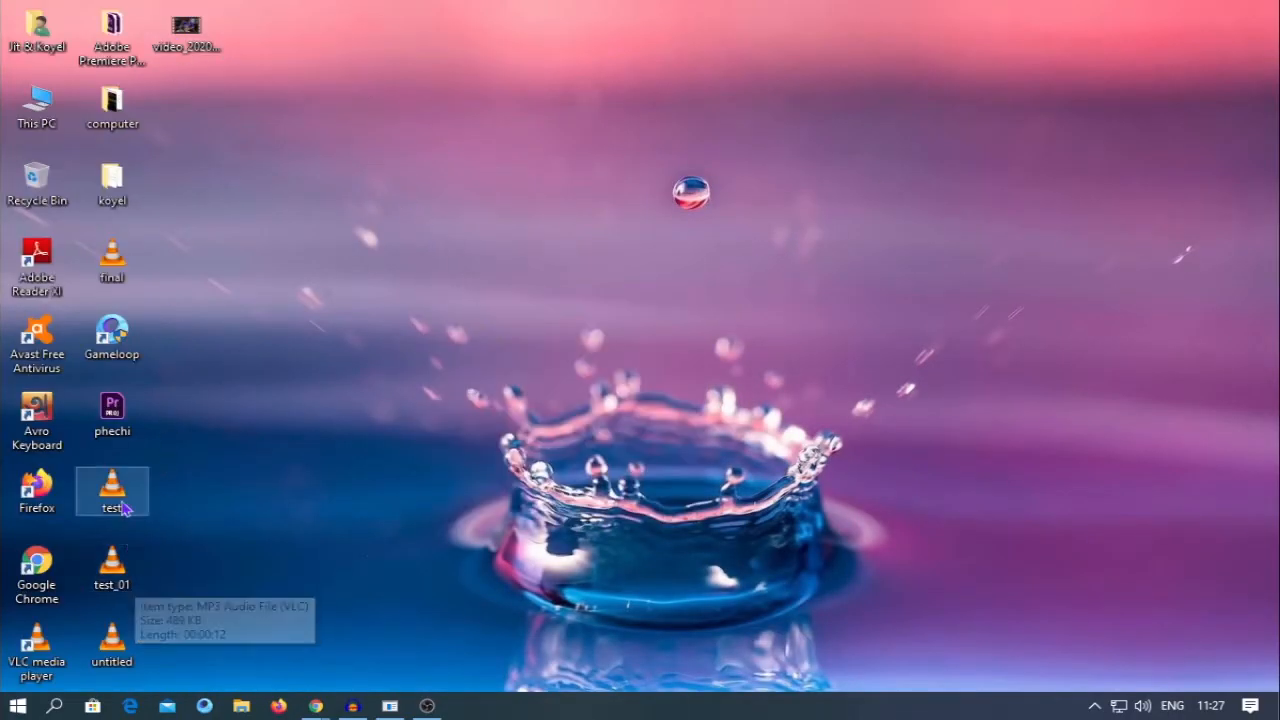
double_click(118, 272)
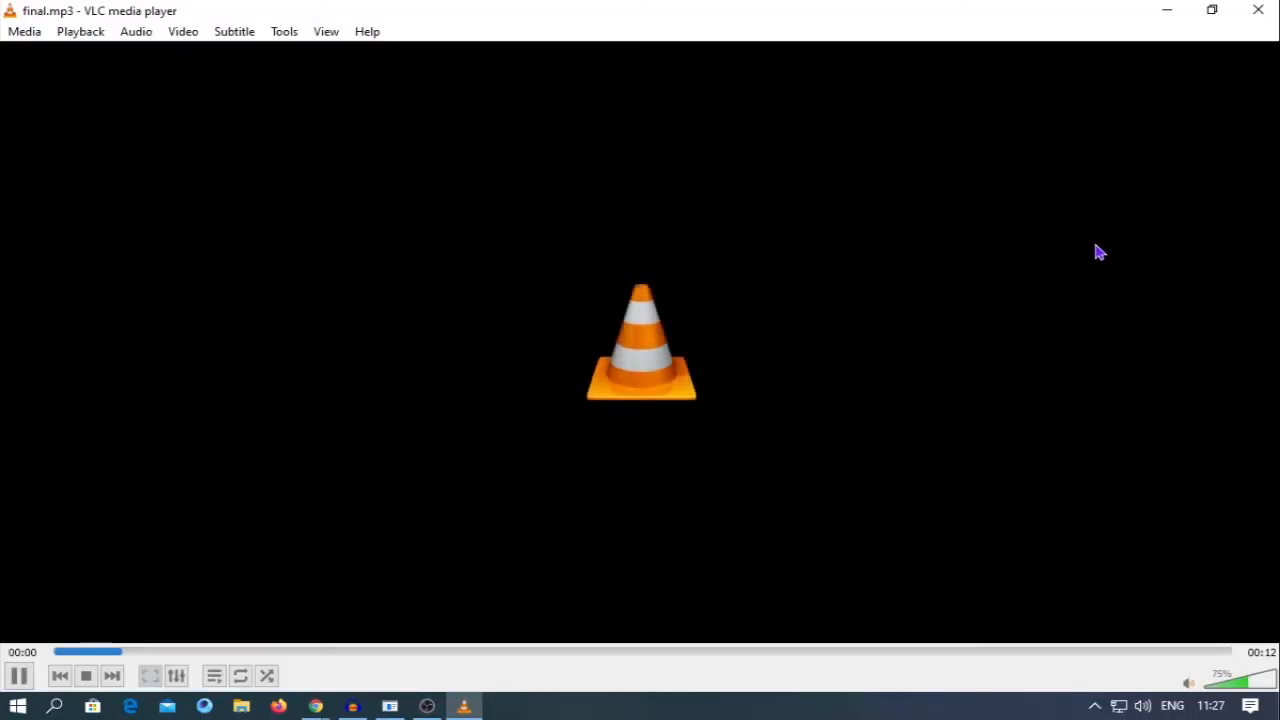
scroll(1175, 239, "up", 4)
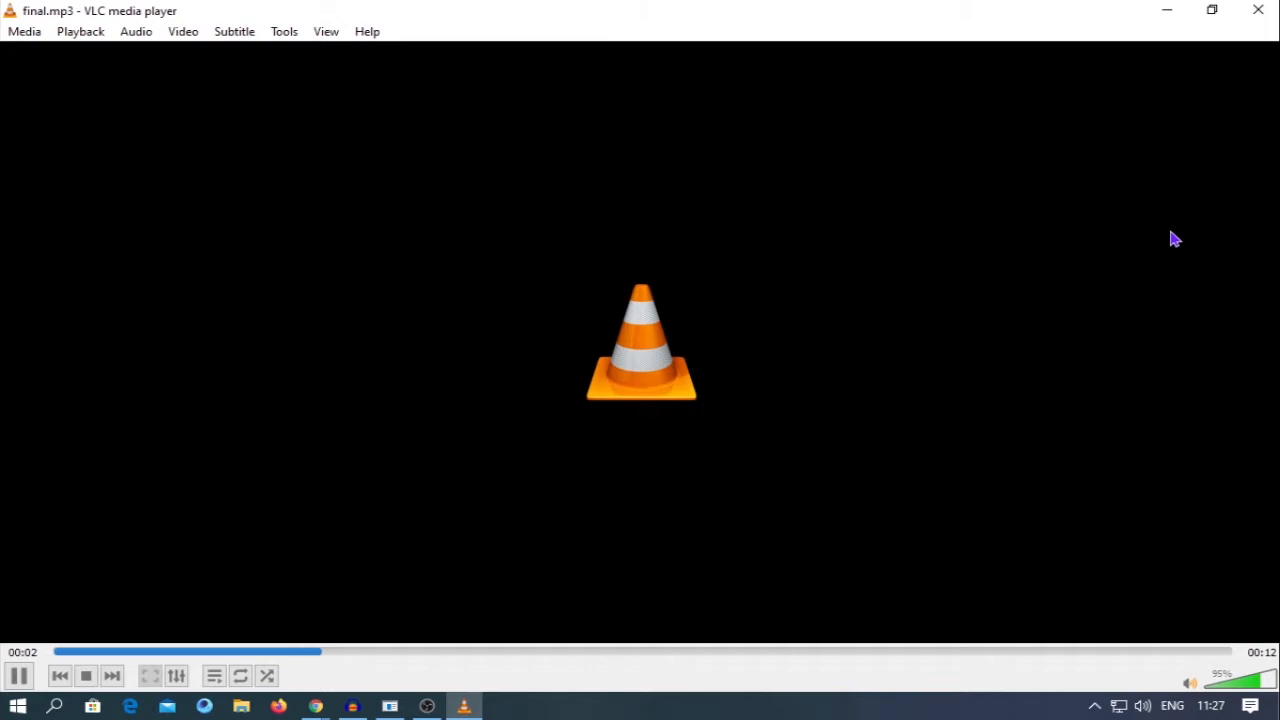
scroll(1175, 239, "up", 1)
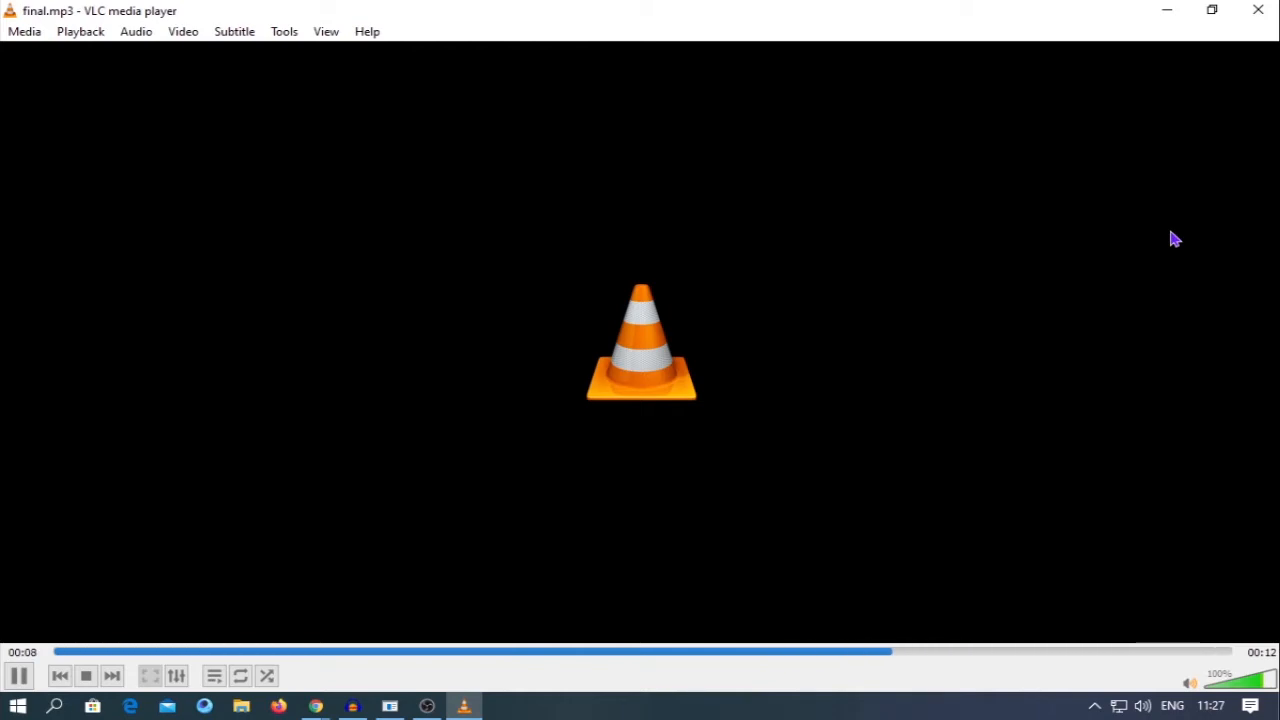
left_click(1256, 12)
right_click(550, 268)
left_click(601, 321)
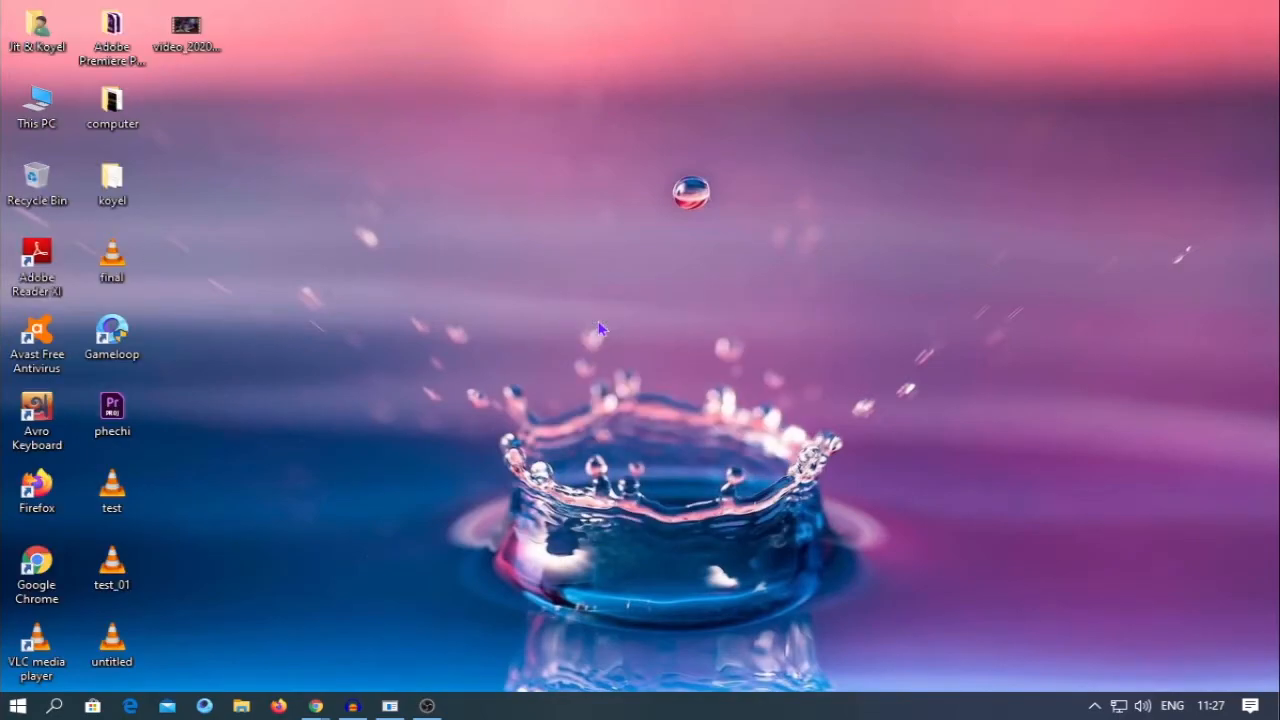
- Switch to Adobe Audition, move the playhead of test.mp3 to 0:00.000, and minimize the window
left_click(391, 707)
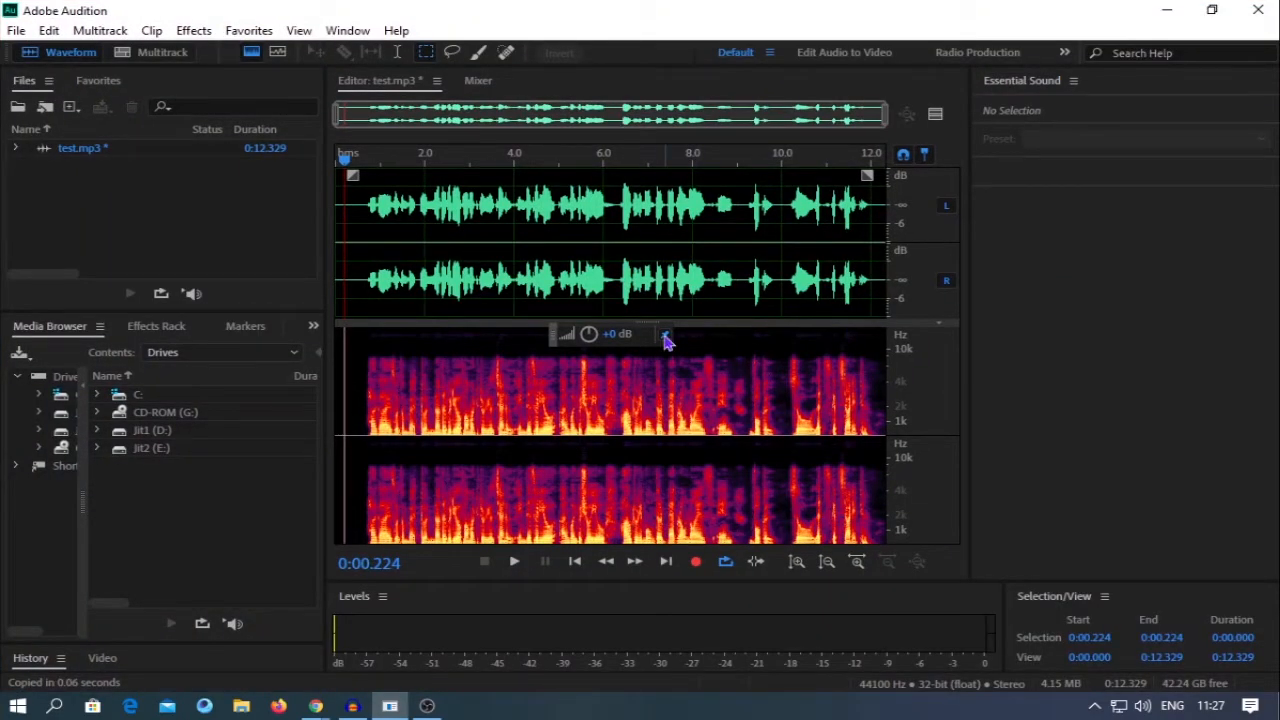
left_click_drag(345, 158, 336, 160)
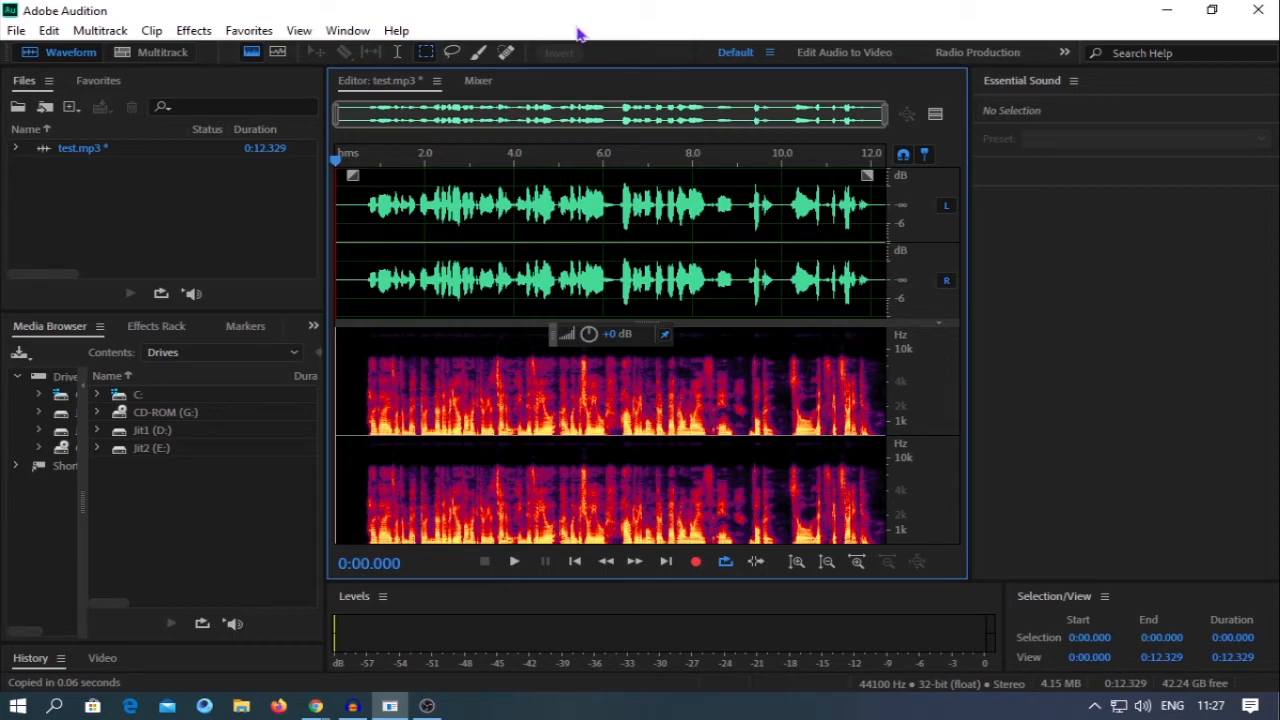
left_click(1166, 10)
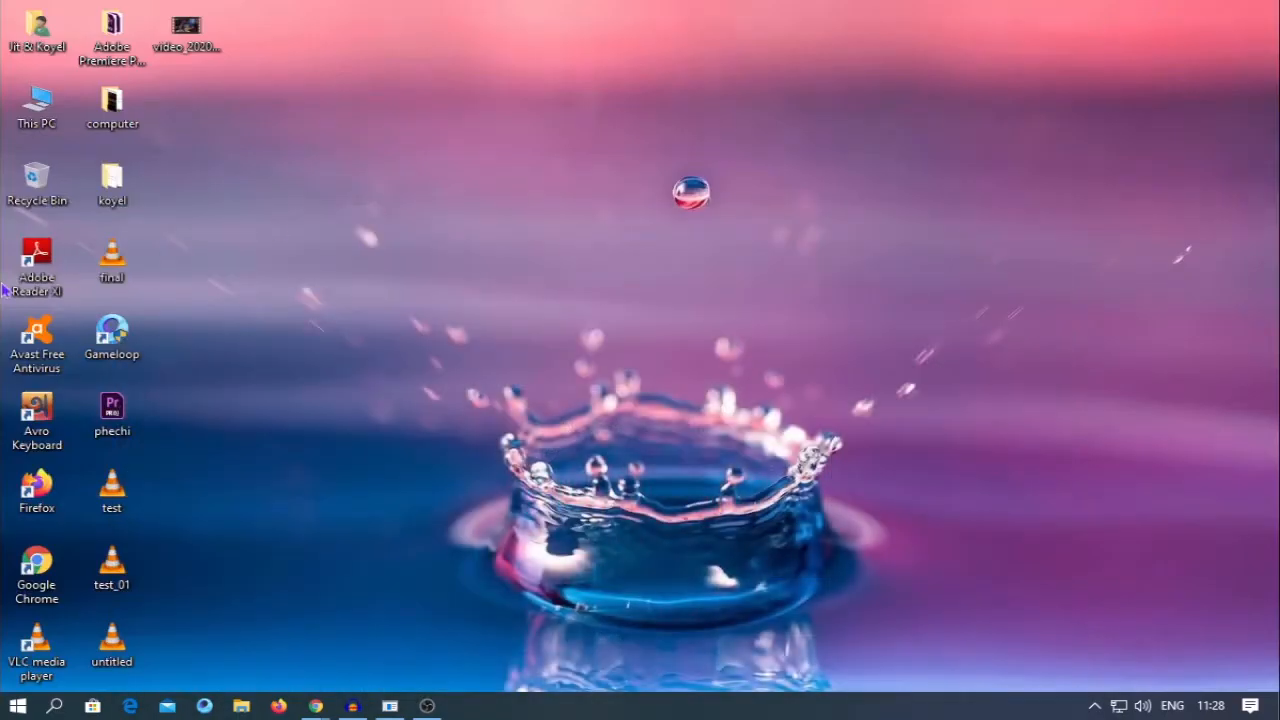
- Reopen the final file in VLC media player, pause it shortly after the start, close the player, and refresh the desktop
double_click(114, 258)
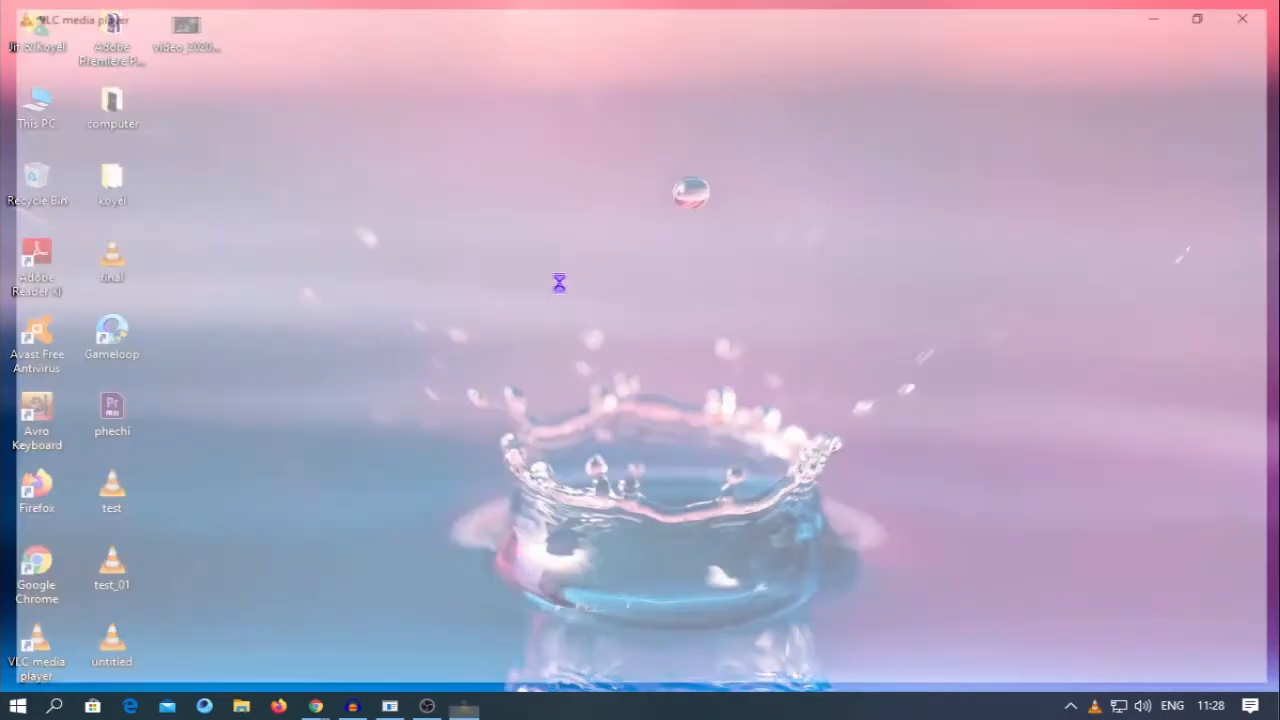
key("space")
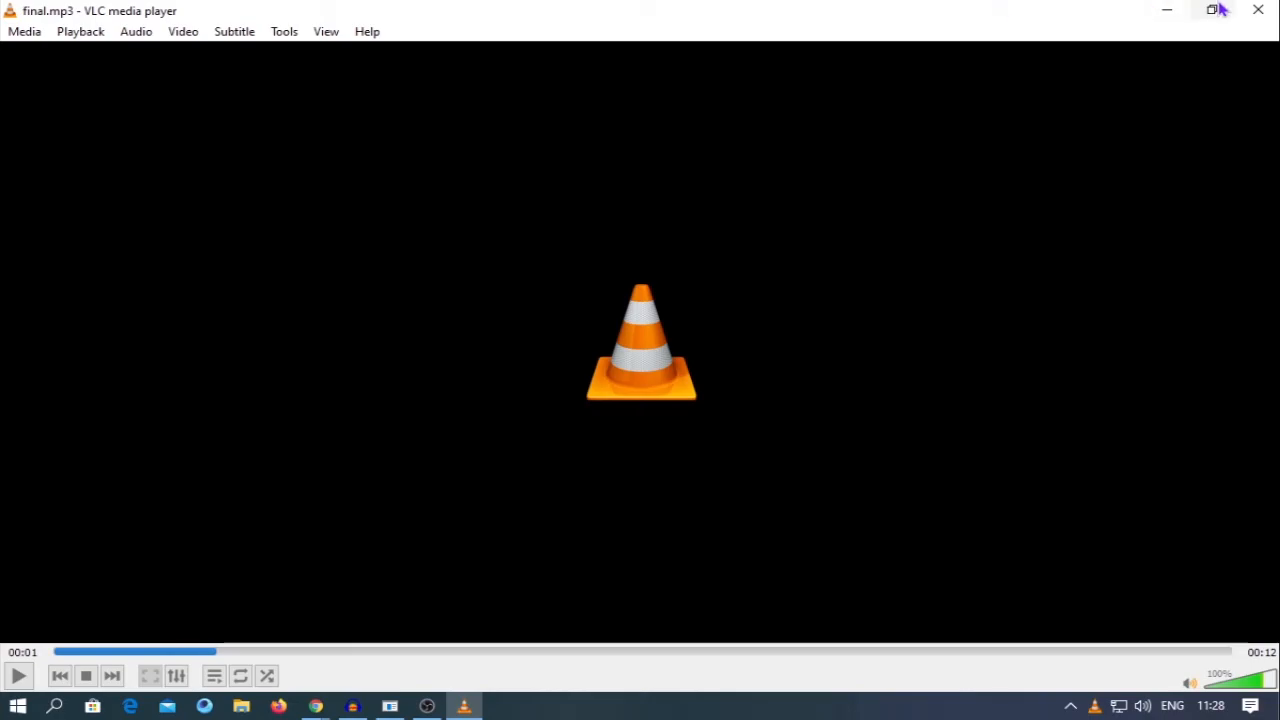
left_click(1258, 10)
right_click(628, 181)
left_click(665, 226)
right_click(621, 241)
left_click(686, 292)
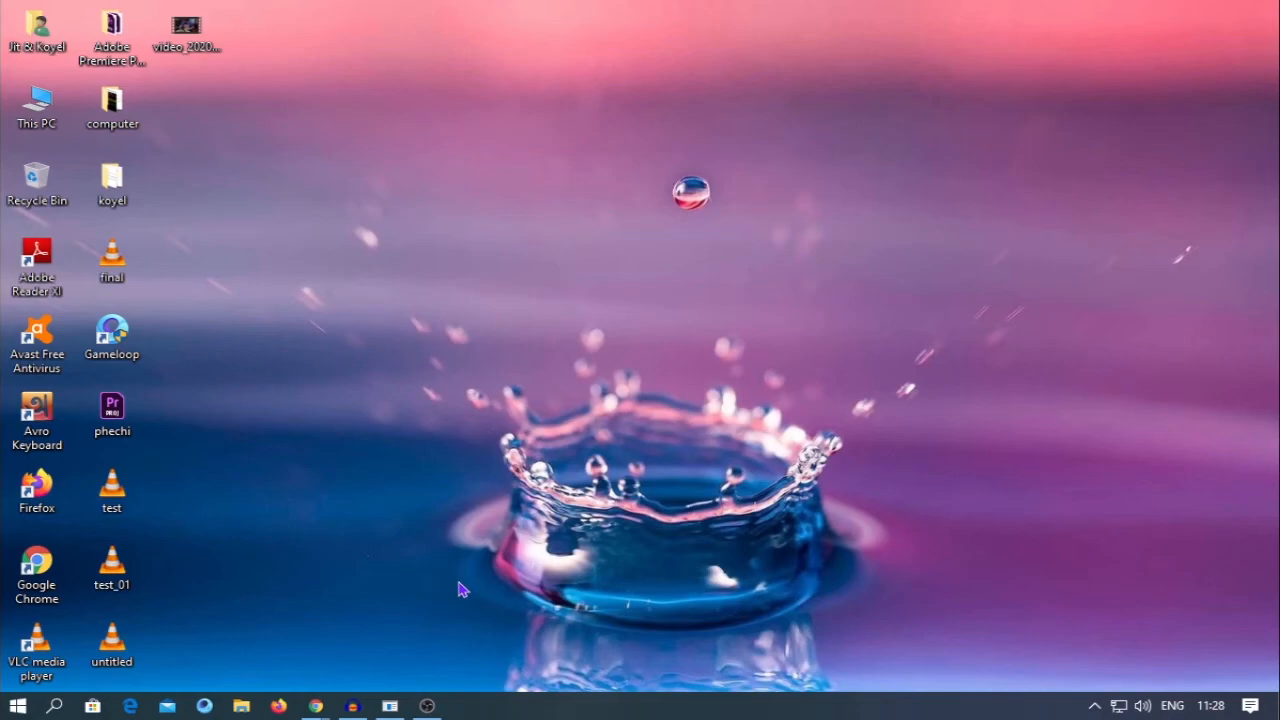
- Switch back to the test.mp3 waveform in Adobe Audition
left_click(390, 705)
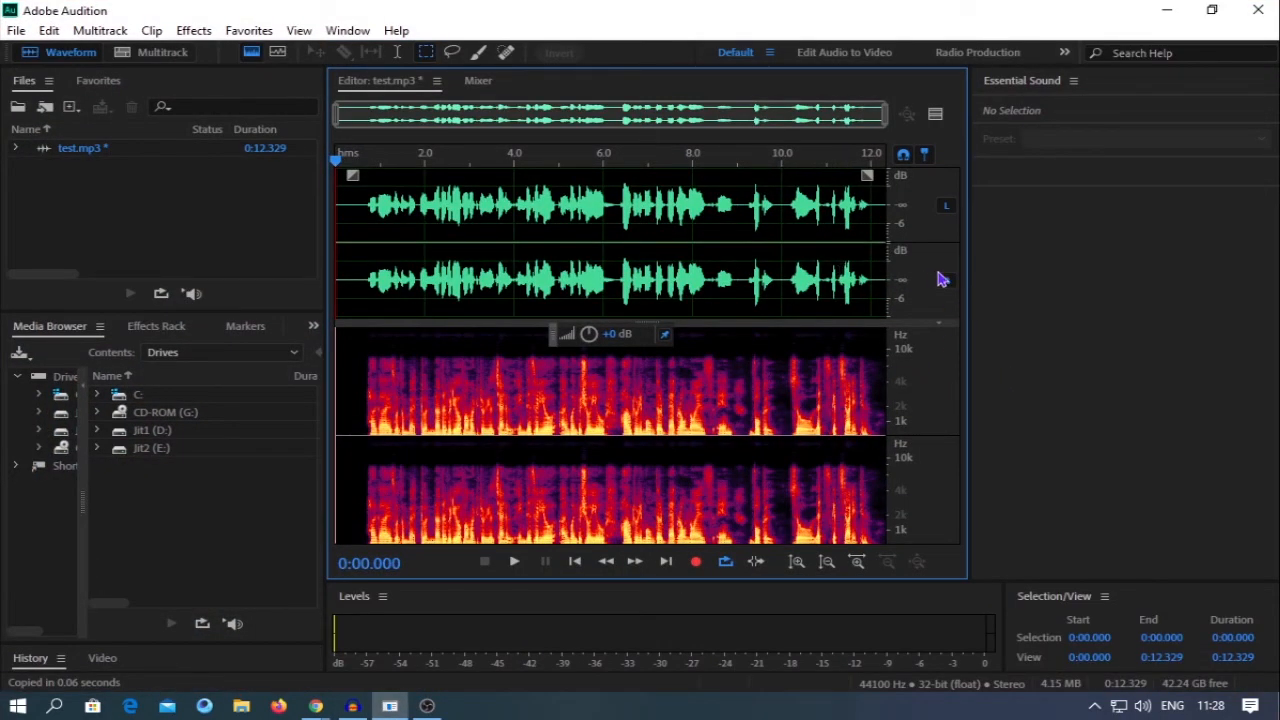